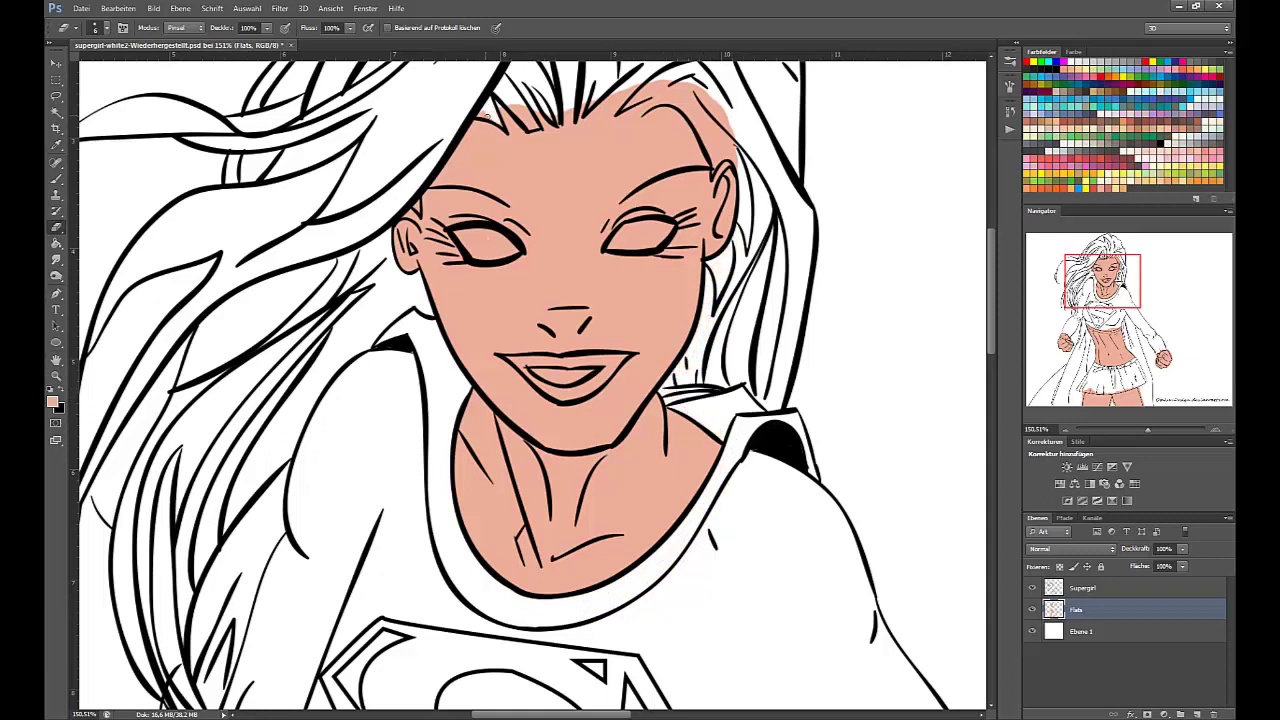
- Erase the excess skin colour outside the forehead hairline on the Flats layer
left_click_drag(531, 112, 512, 110)
left_click(57, 180)
left_click(56, 227)
mouse_move(605, 113)
left_mouse_down()
mouse_move(686, 86)
mouse_move(724, 168)
mouse_move(734, 122)
mouse_move(721, 130)
mouse_move(655, 100)
left_mouse_up()
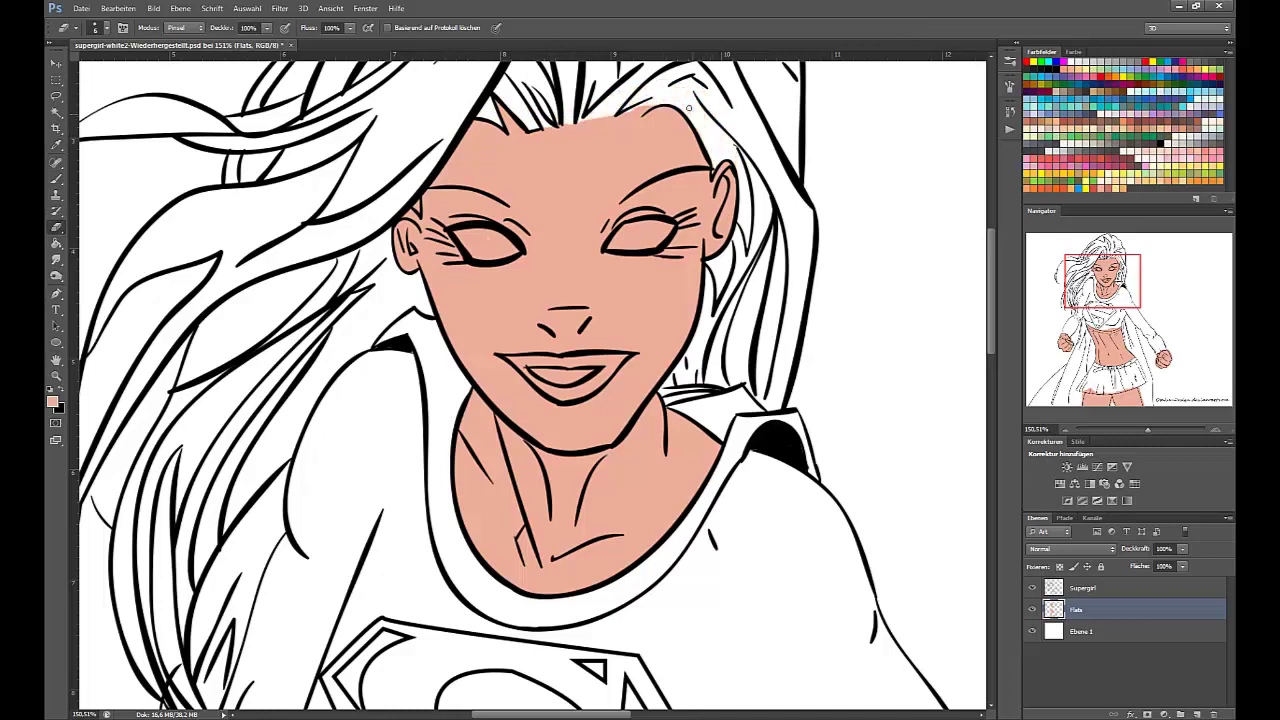
- Erase the excess skin colour above the midriff, along the skirt hem and around the legs
key("b")
key("ctrl+0")
left_click(56, 230)
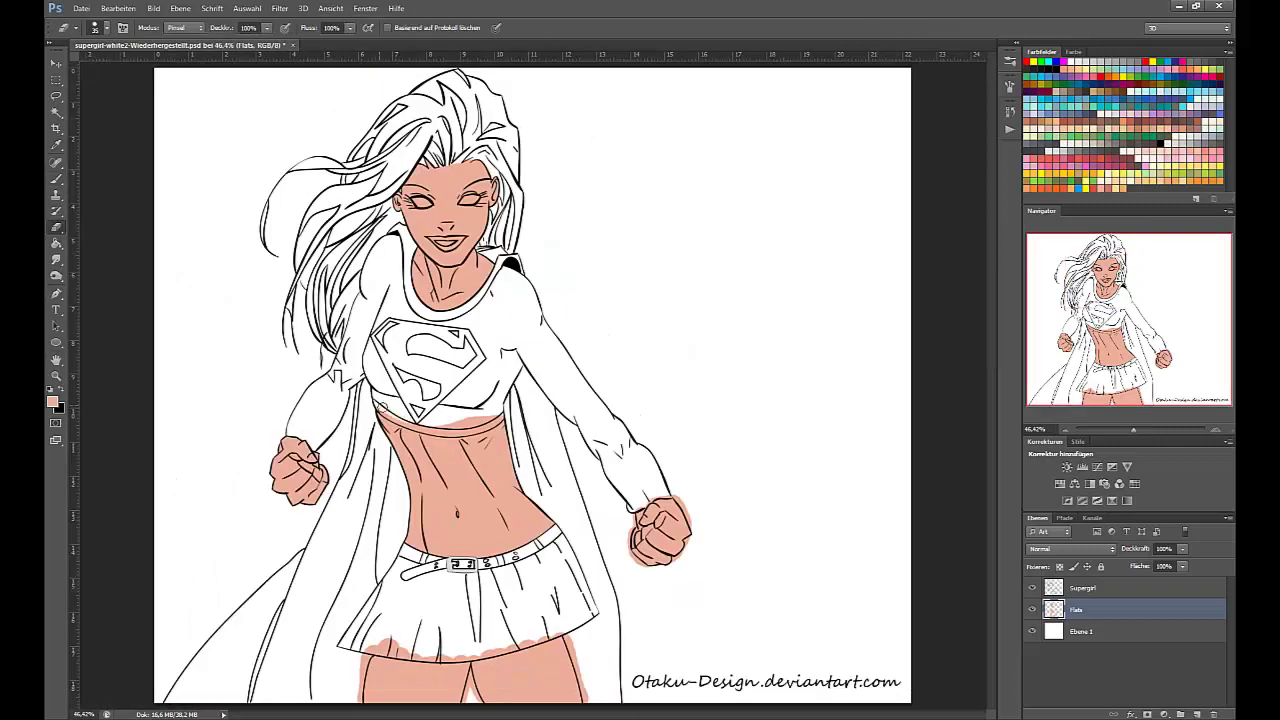
mouse_move(384, 409)
left_mouse_down()
mouse_move(498, 420)
mouse_move(410, 432)
mouse_move(452, 428)
left_mouse_up()
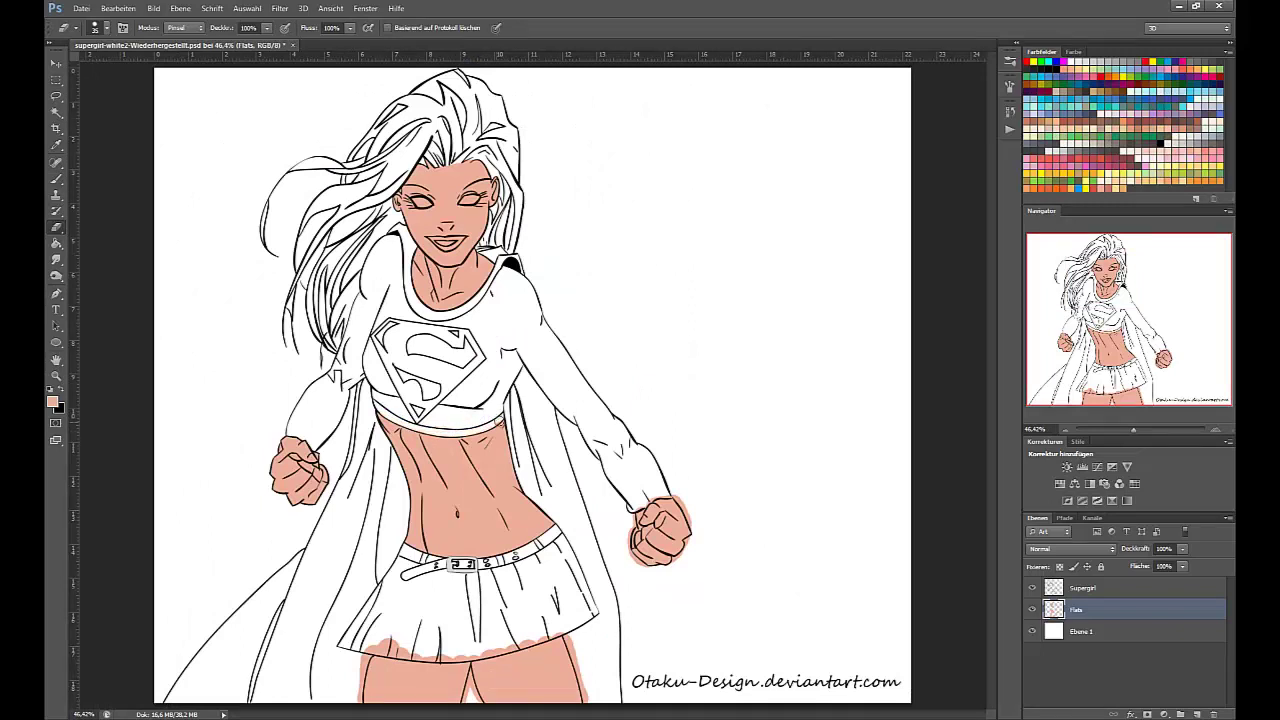
mouse_move(490, 645)
left_mouse_down()
mouse_move(590, 704)
mouse_move(598, 618)
mouse_move(585, 688)
left_mouse_up()
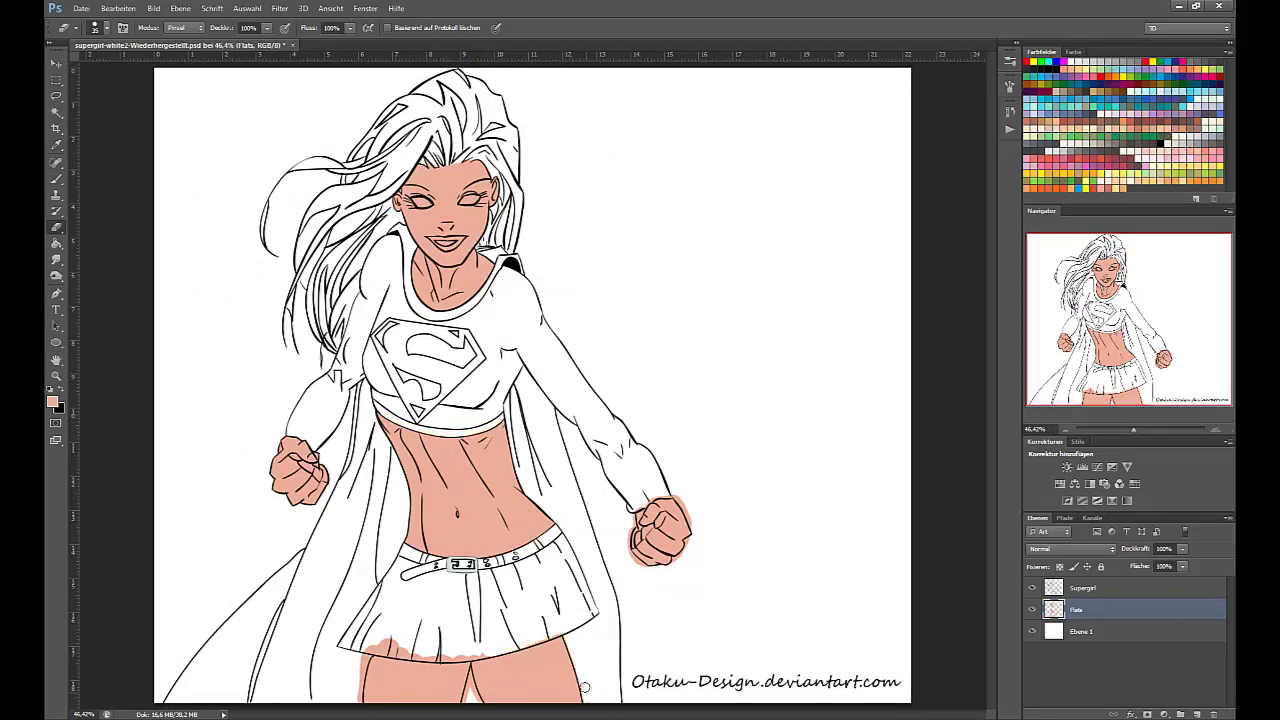
mouse_move(492, 649)
left_mouse_down()
mouse_move(390, 643)
mouse_move(356, 700)
left_mouse_up()
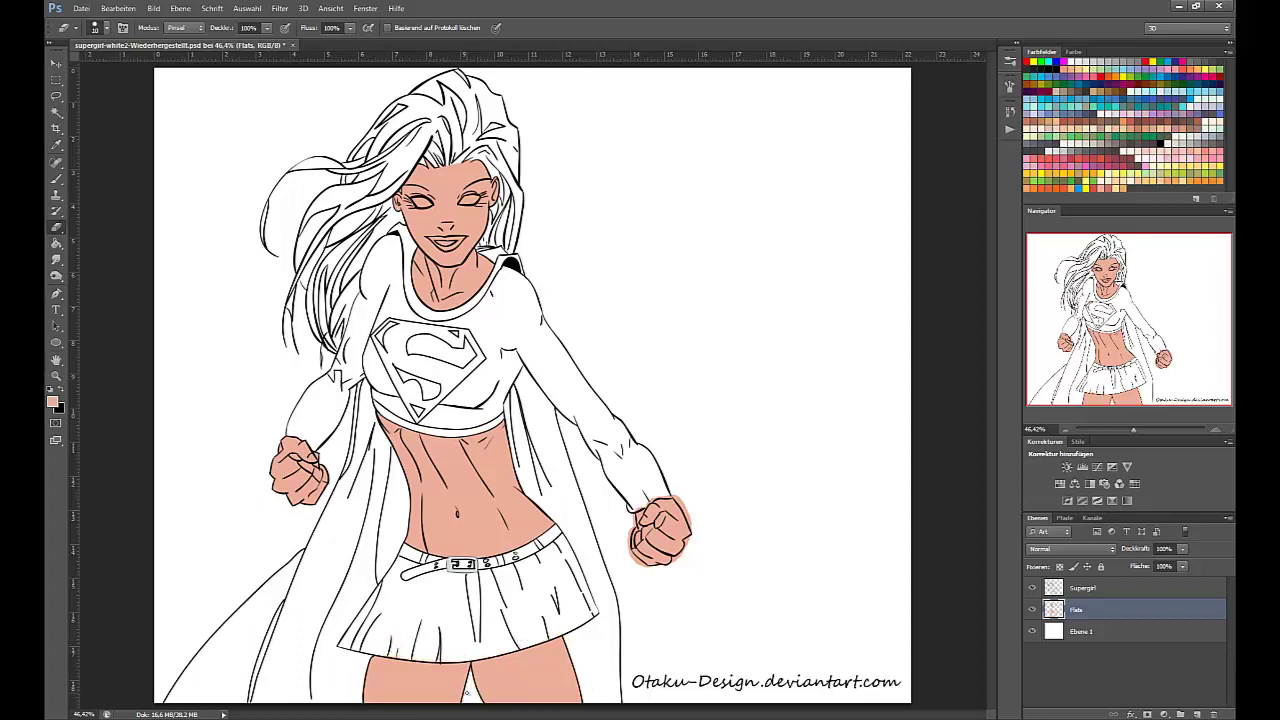
- Select the top, sleeve and skirt areas on the Supergirl line-art layer with the Magic Wand
key("w")
left_click(1083, 588)
left_click(400, 300)
left_click(318, 405, "shift")
left_click(430, 620, "shift")
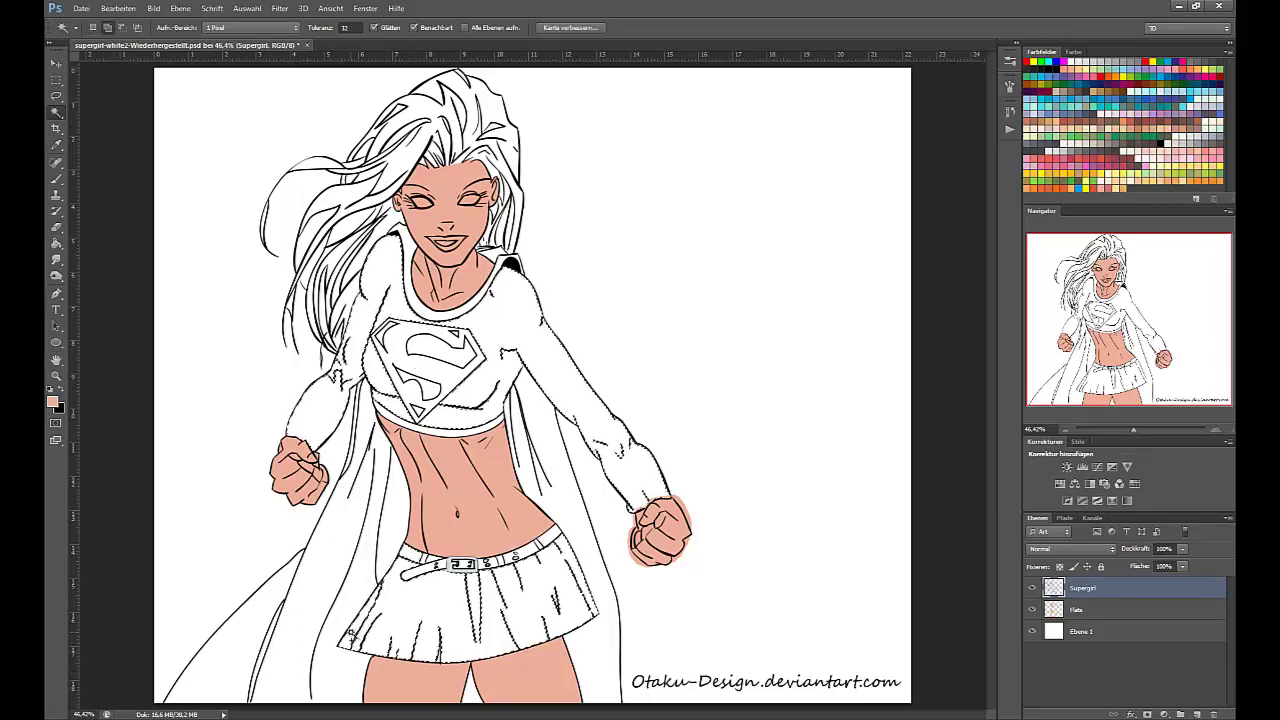
key("l")
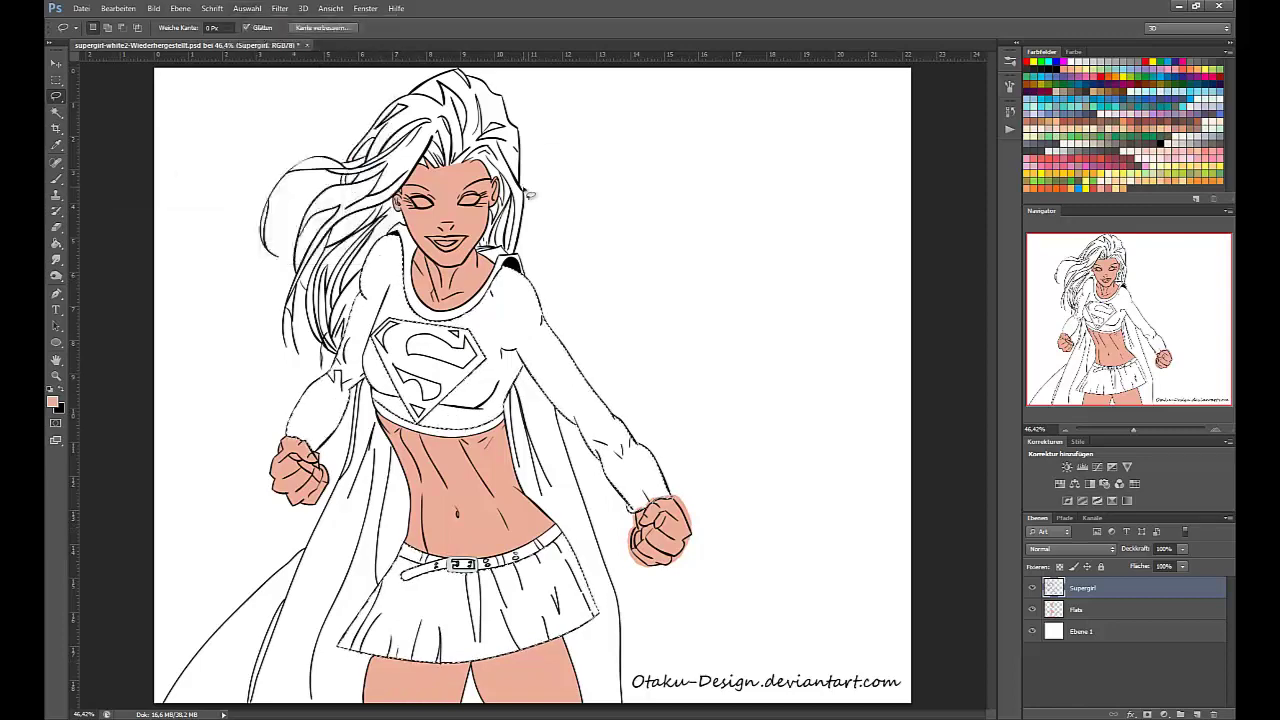
- Fill the selected costume areas with blue on the Flats layer, deselect, and clean stray skin colour around the fist
key("m")
left_click(1082, 609)
left_click(1079, 188)
right_click(512, 348)
left_click(557, 525)
key("Return")
left_click(247, 8)
left_click(264, 36)
left_click(56, 227)
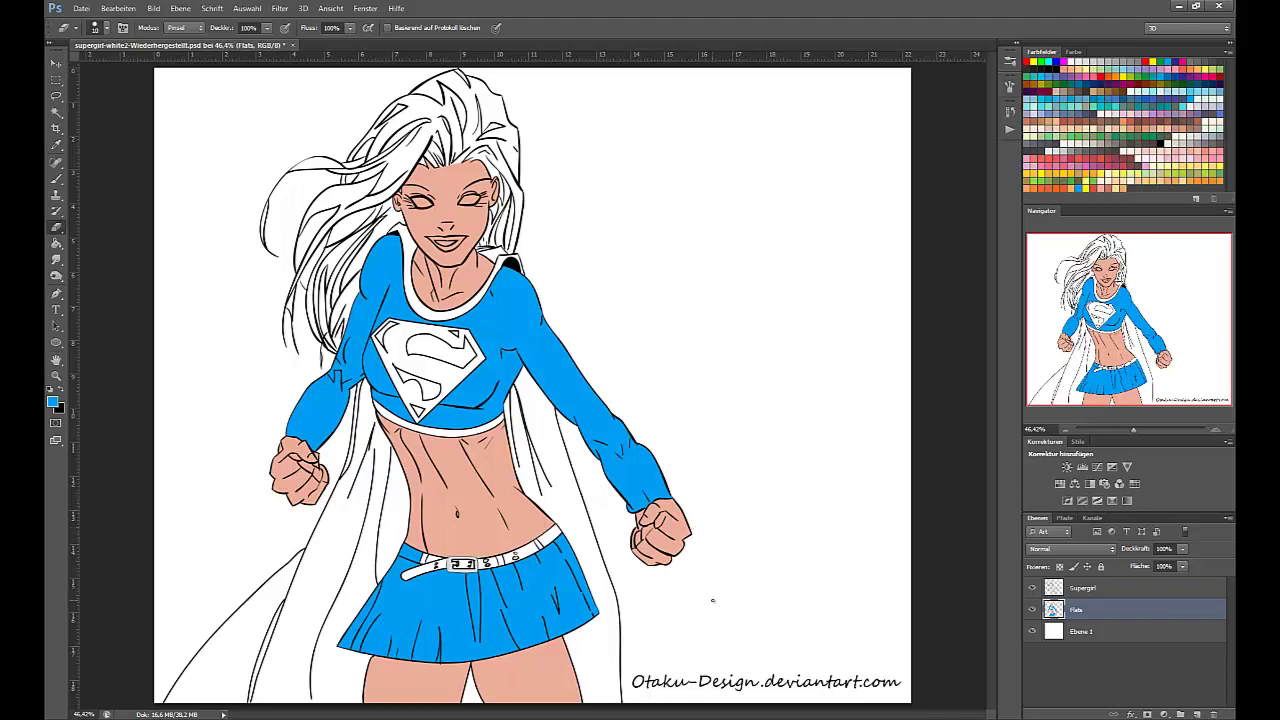
- Select the collar, emblem inner shapes, top hem, belt and narrow cape edge on the Supergirl layer with the Magic Wand
left_click(56, 113)
left_click(1083, 588)
left_click(407, 260)
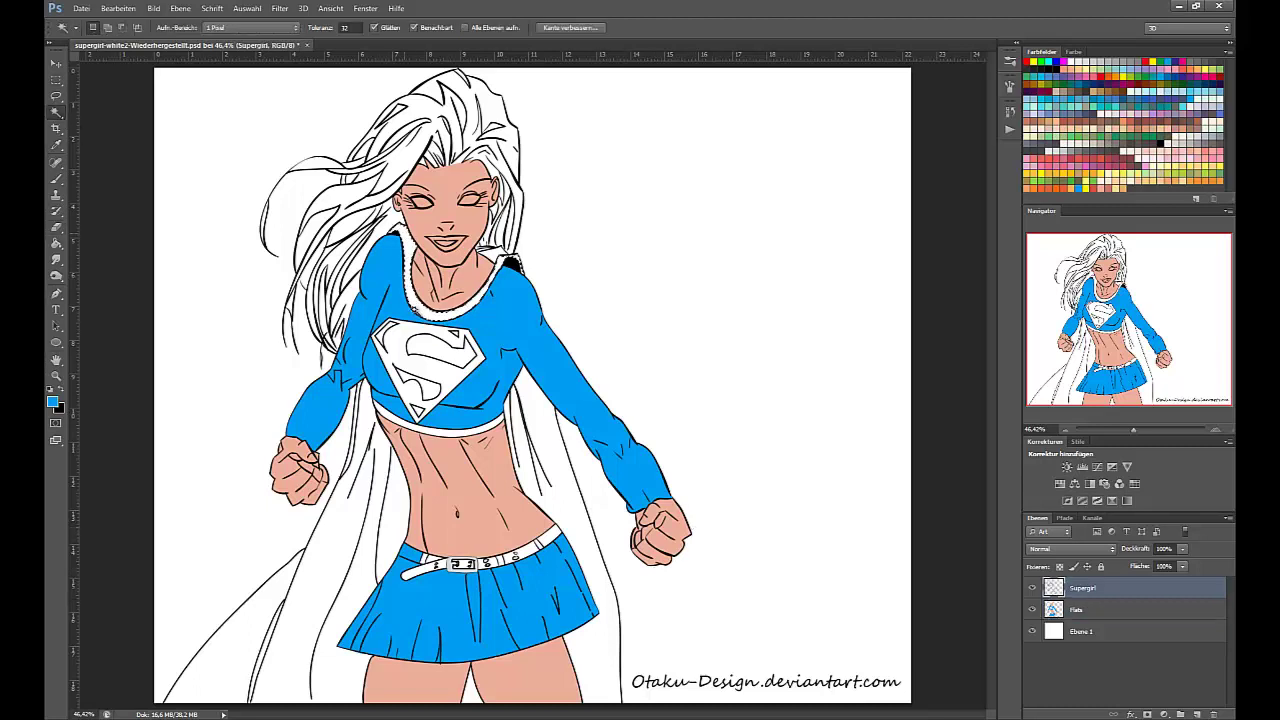
left_click(499, 262, "shift")
left_click(447, 352, "shift")
left_click(437, 430, "shift")
left_click(500, 566, "shift")
left_click(426, 567, "shift")
left_click(357, 412, "shift")
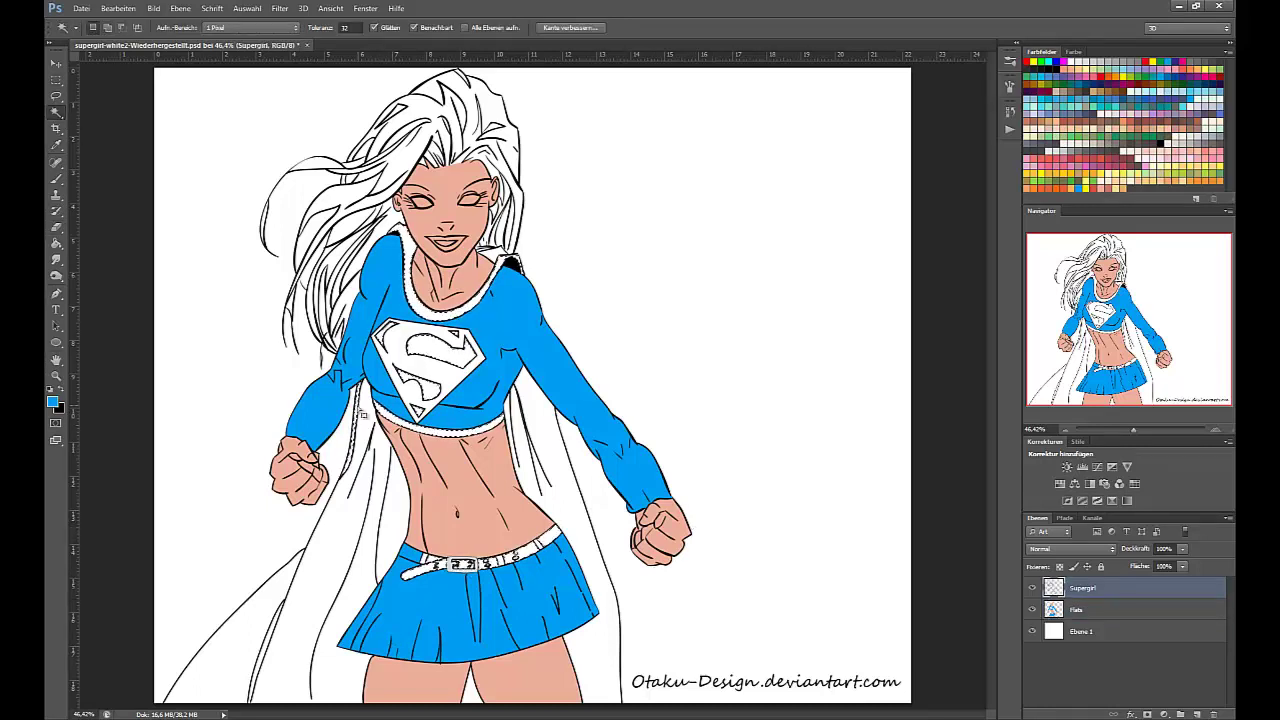
- Expand the selection, fill it with yellow on the Flats layer and deselect
left_click(247, 8)
mouse_move(268, 147)
left_click(166, 171)
key("Return")
left_click(1080, 610)
left_click(1086, 187)
key("shift+F5")
left_click(737, 217)
left_click(247, 8)
left_click(262, 34)
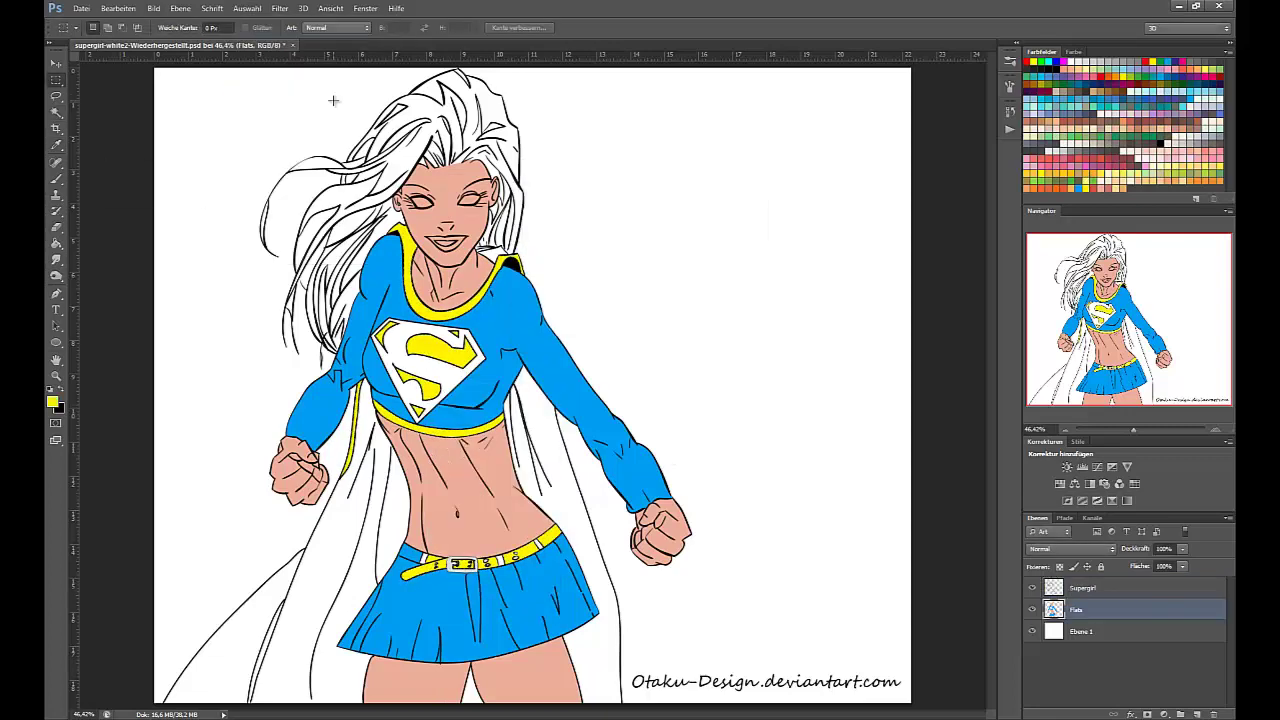
- Paint the remaining blue belt section at the left hip yellow with the Brush
left_click(56, 179)
scroll(405, 520, "up", 8)
left_click_drag(431, 632, 406, 600)
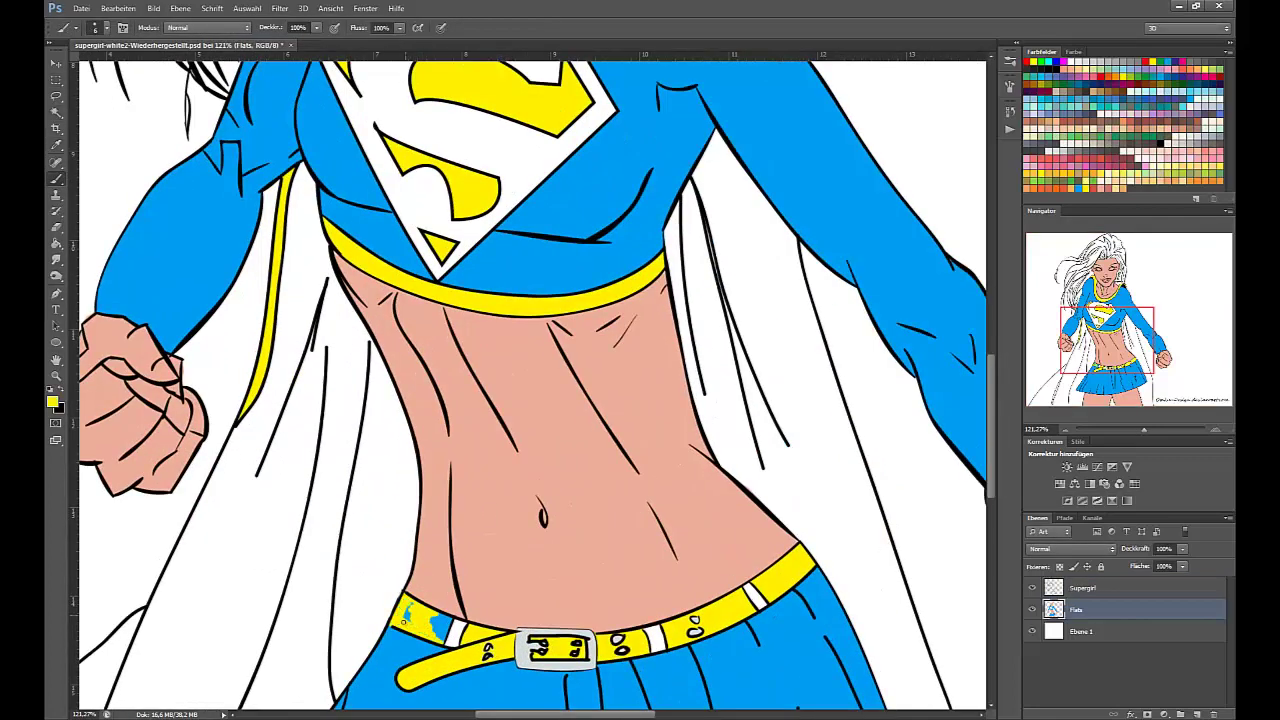
- Select the three white belt loops on the Supergirl layer with the Magic Wand
left_click(56, 113)
left_click(1084, 588)
left_click(456, 633)
left_click(656, 638, "shift")
left_click(755, 597, "shift")
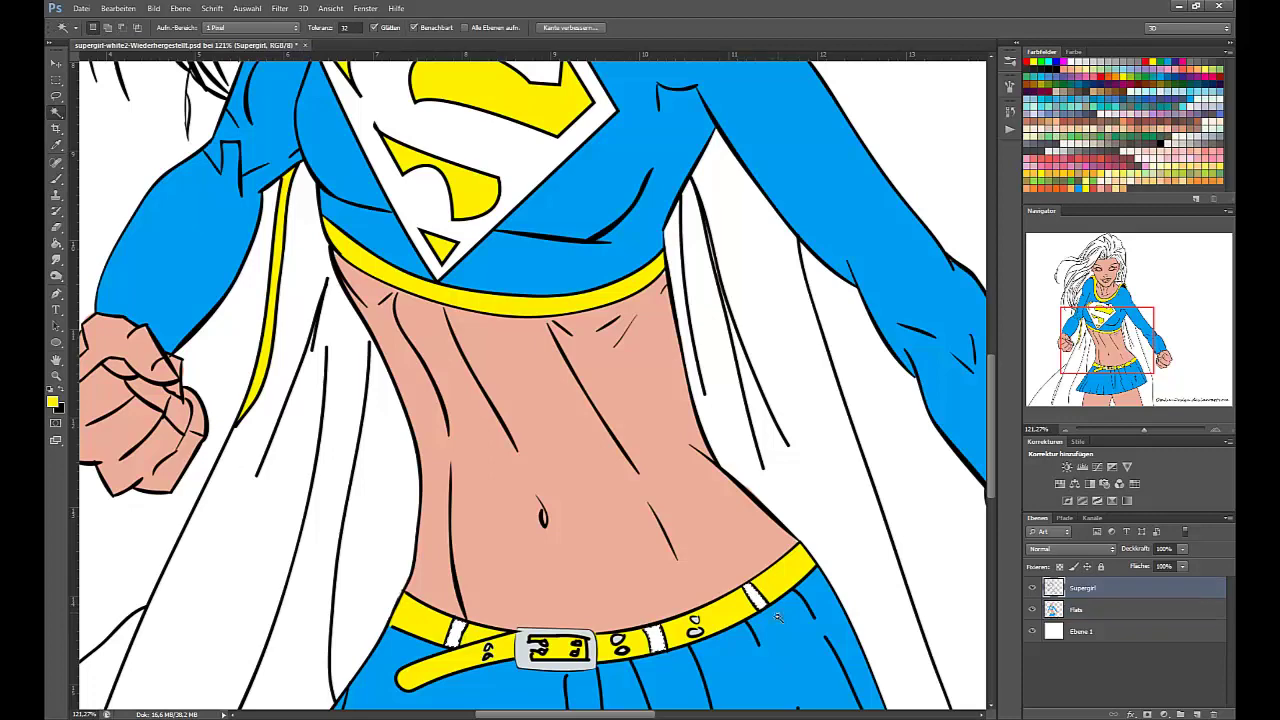
- Expand the belt loop selection, fill it with blue on the Flats layer and deselect
left_click(56, 80)
left_click(247, 8)
left_click(166, 171)
left_click(1093, 609)
right_click(746, 337)
left_click(790, 523)
key("Return")
left_click(247, 8)
left_click(275, 34)
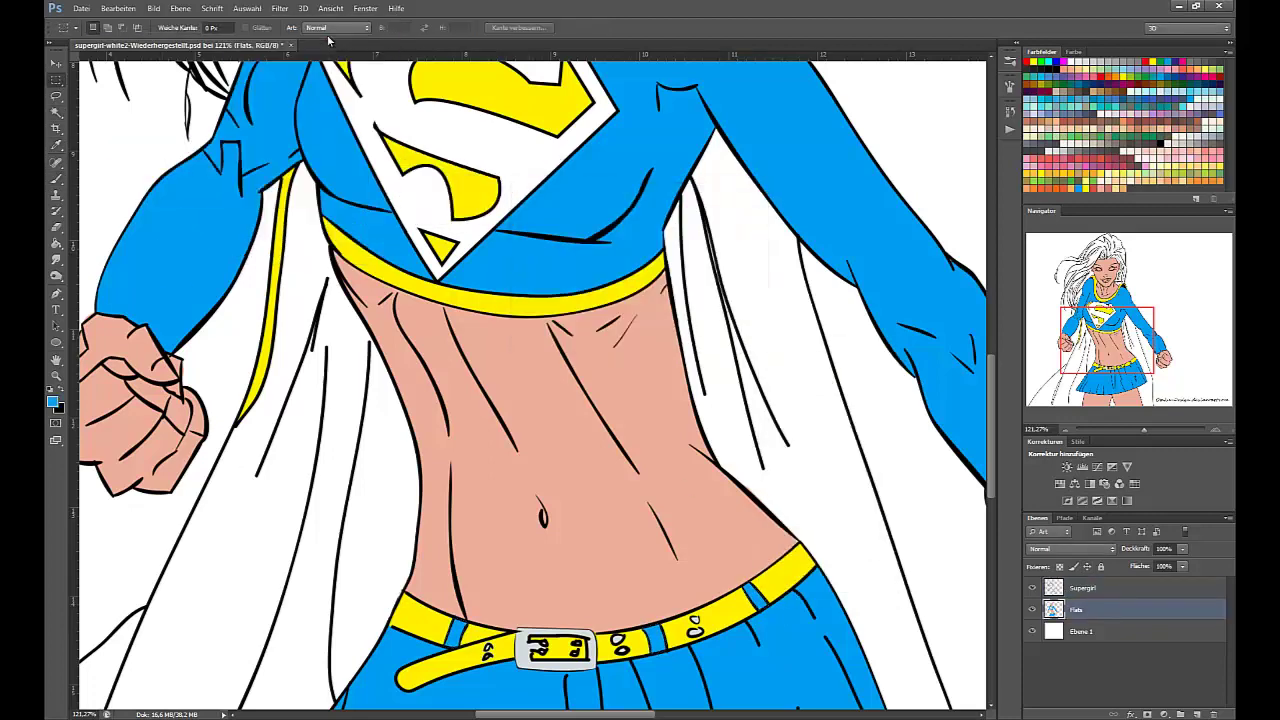
- Sample the skin colour and touch up the colour edge of the fist on the left
left_click(56, 146)
left_click(56, 179)
left_click(56, 228)
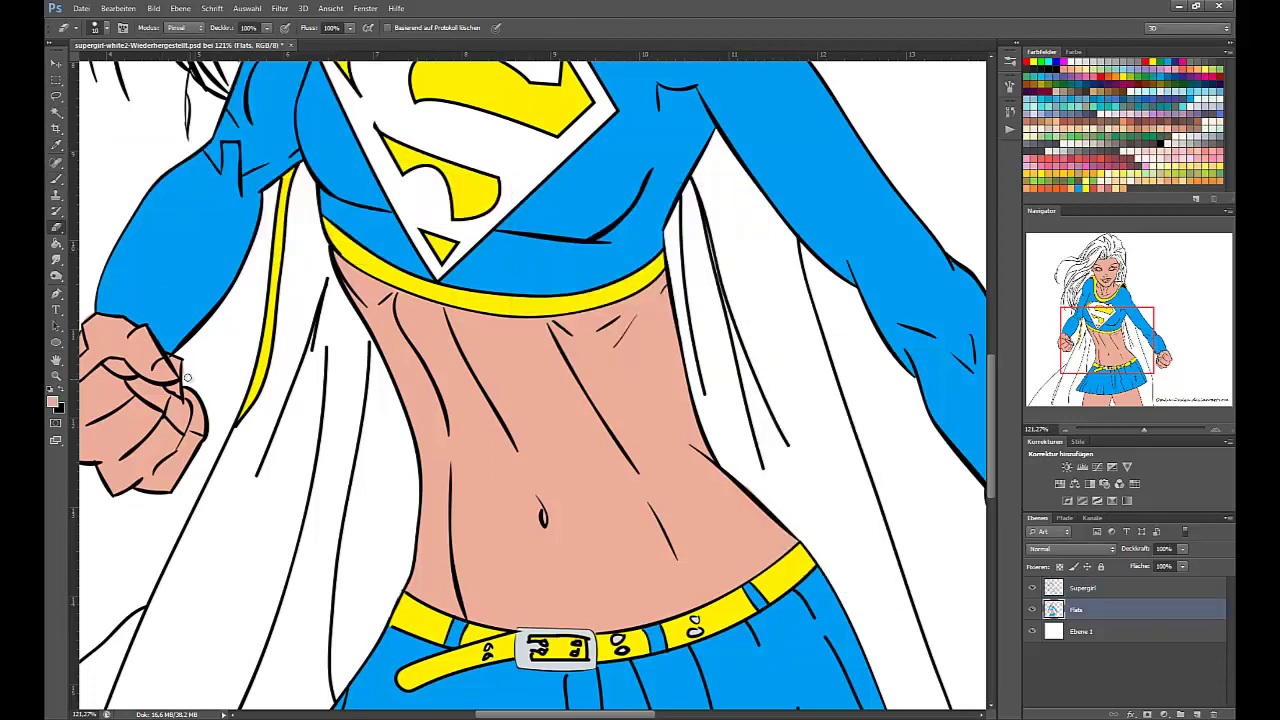
left_click_drag(191, 375, 264, 389)
left_click_drag(837, 462, 473, 459)
scroll(800, 420, "up", 5)
scroll(800, 420, "left", 2)
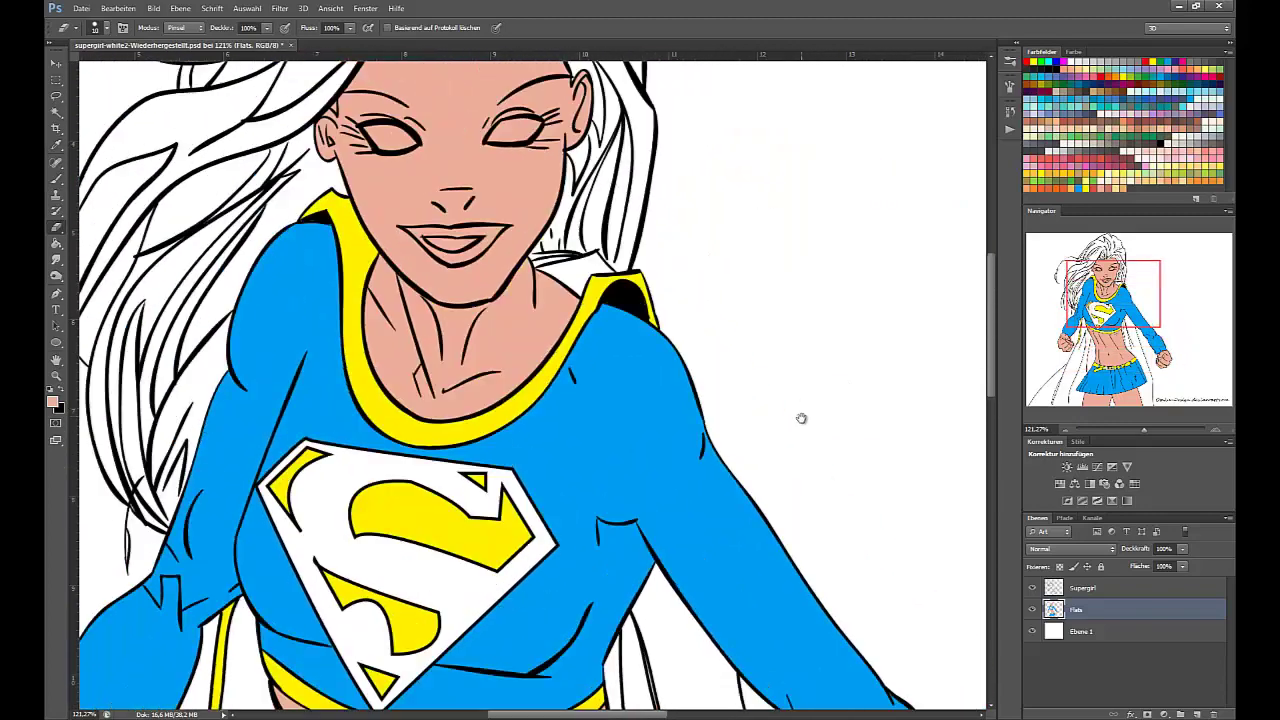
key("b")
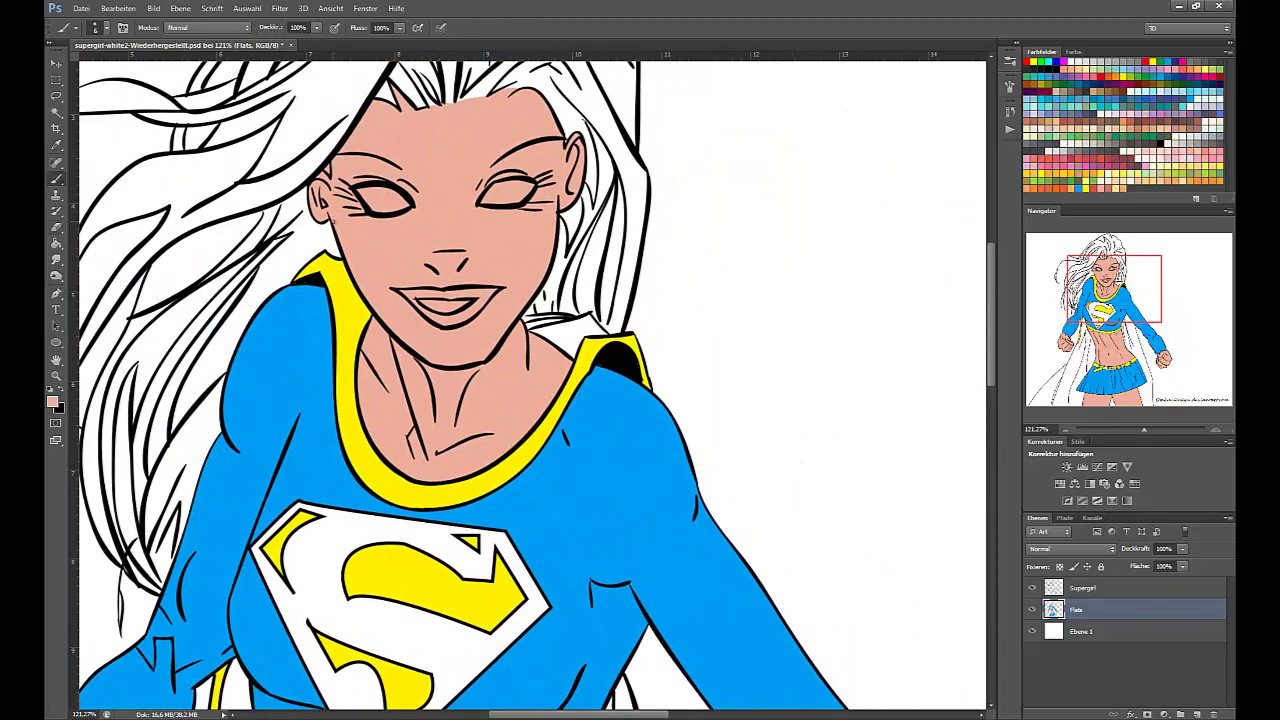
- Select the cape areas and emblem background on the Supergirl layer and set the foreground colour to red for the Flats layer
left_click(331, 8)
left_click(350, 125)
left_click(56, 113)
left_click(1084, 587)
left_click(362, 557)
left_click(580, 534)
left_click(441, 377)
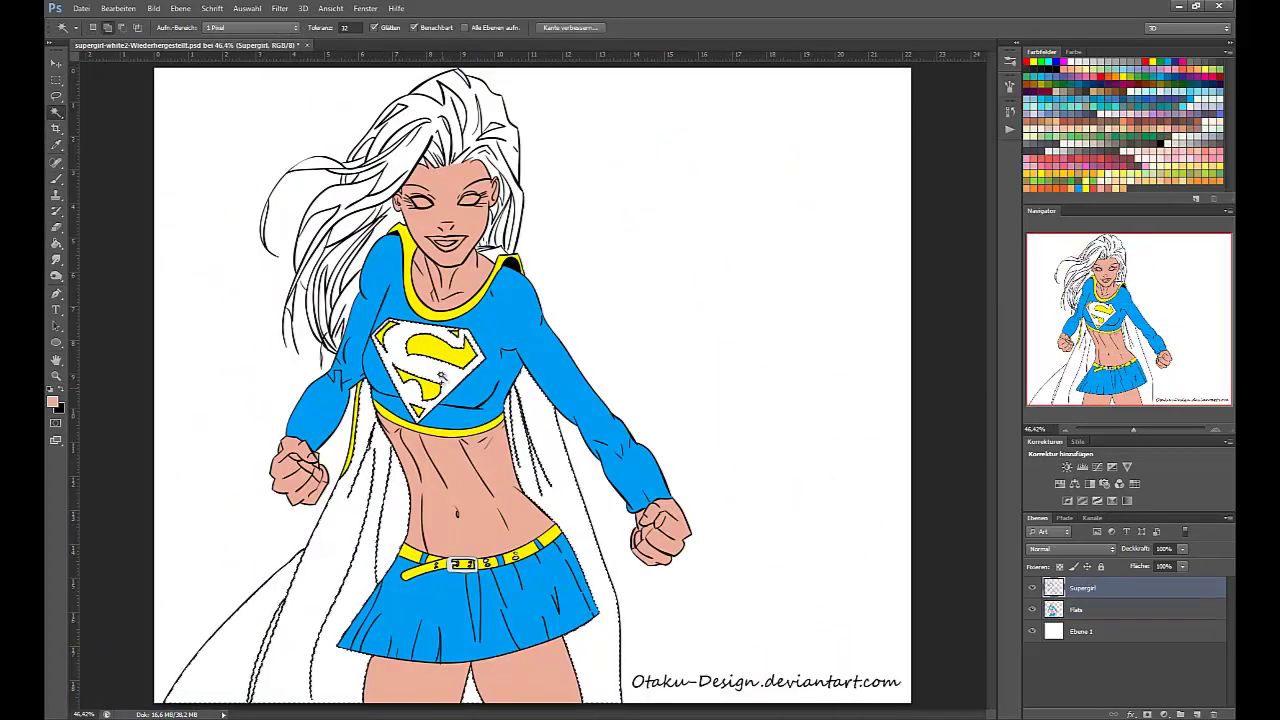
left_click(248, 8)
left_click(1083, 609)
left_click(1112, 159)
- Try to fill the selected cape and emblem background with red
left_click(56, 80)
right_click(360, 208)
left_click(400, 388)
left_click(719, 210)
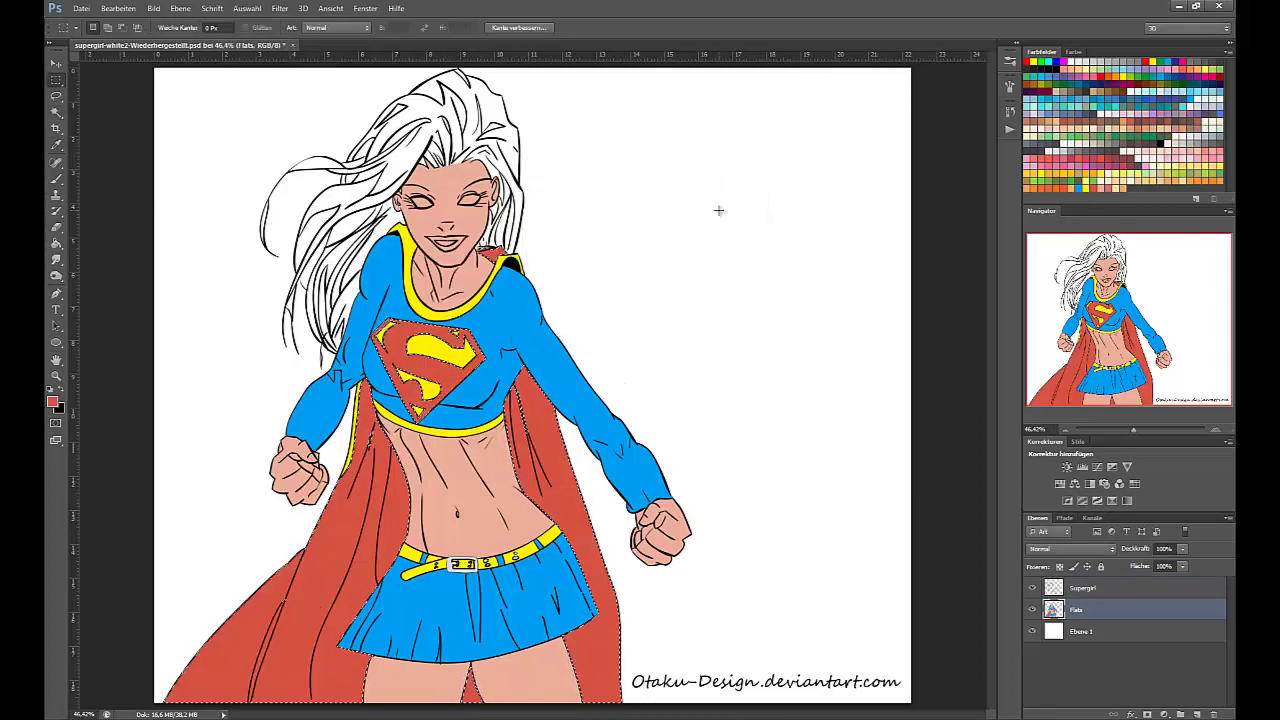
key("ctrl+z")
- Include the cape's inner fold lines in the selection with the Lasso, fill it with red on the Flats layer and deselect
left_click(56, 97)
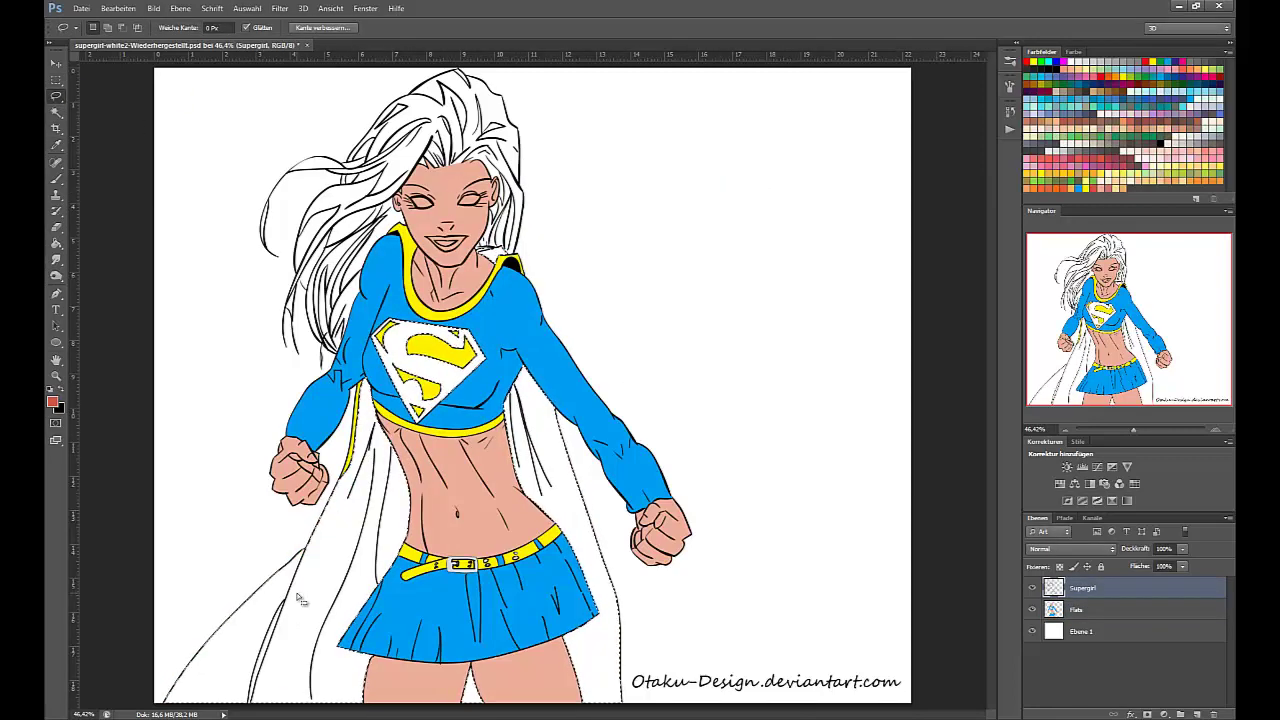
left_click(56, 80)
right_click(348, 244)
left_click(390, 428)
left_click(722, 233)
left_click(1083, 609)
left_click(720, 214)
left_click(247, 8)
left_click(275, 37)
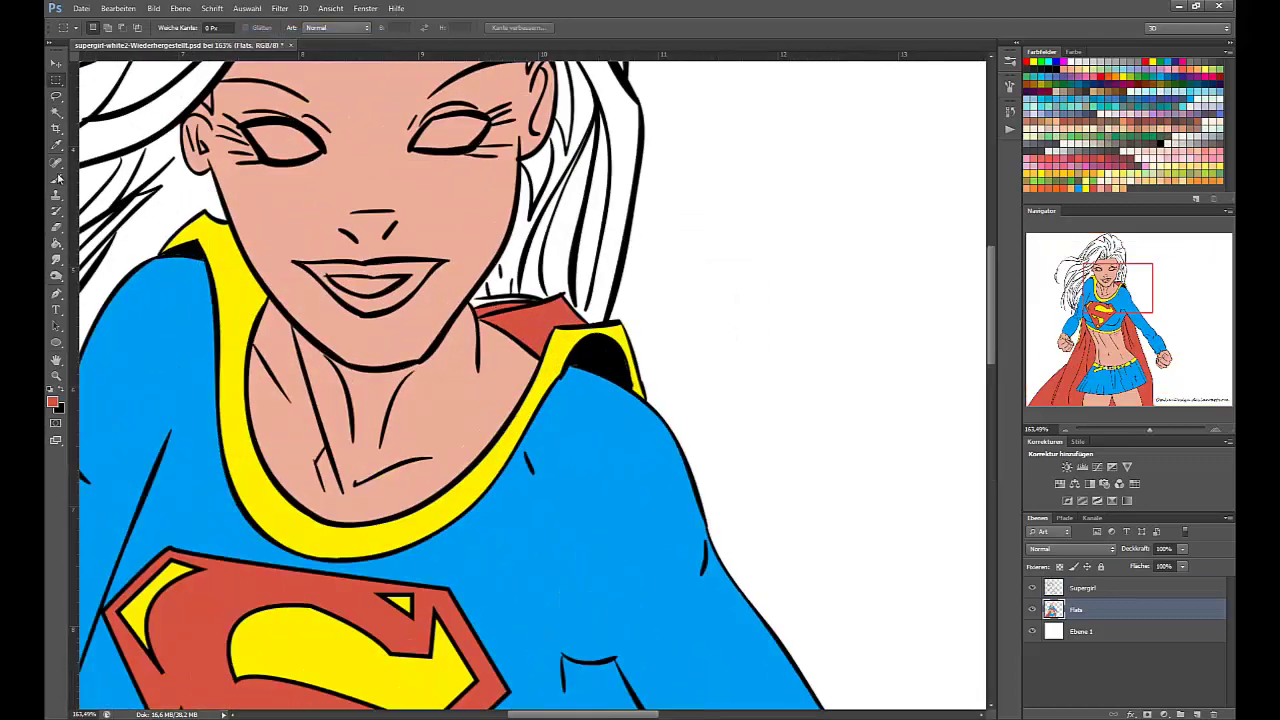
- Paint broad pale blonde strokes over the hair from the crown down to the left shoulder on the Flats layer
left_click(57, 178)
key("ctrl+0")
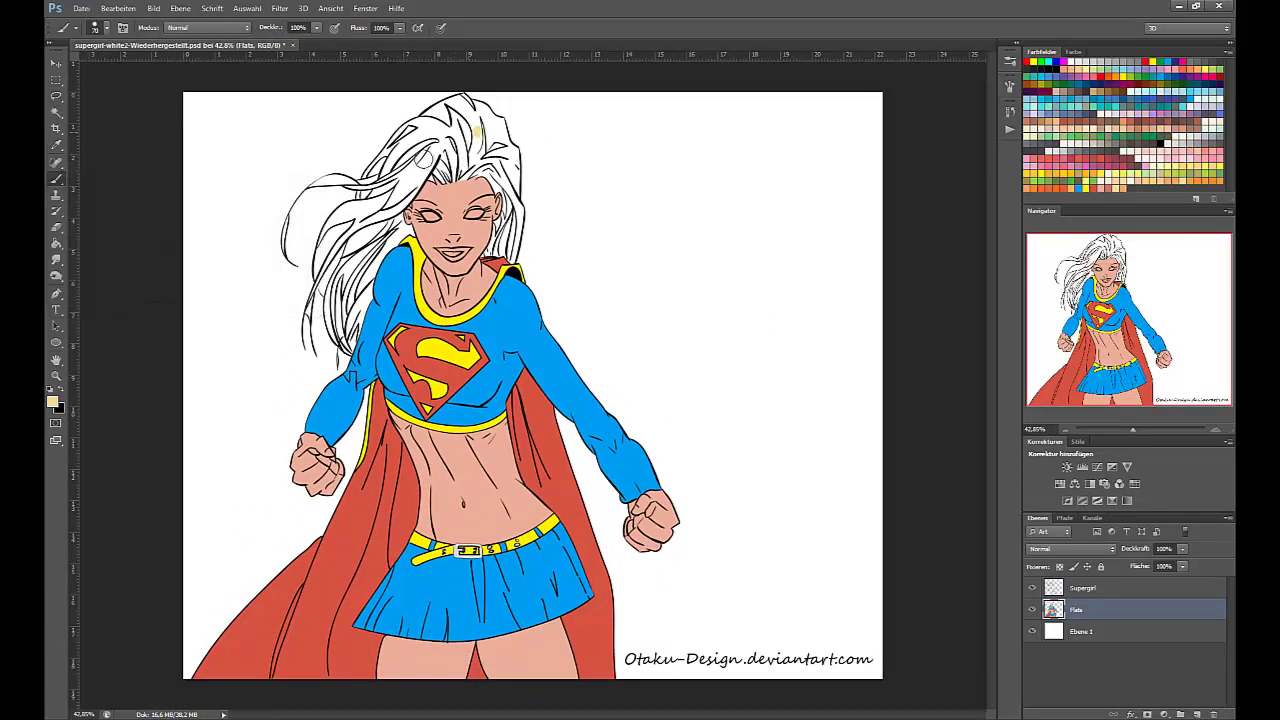
mouse_move(472, 130)
left_mouse_down()
mouse_move(384, 210)
mouse_move(356, 315)
left_mouse_up()
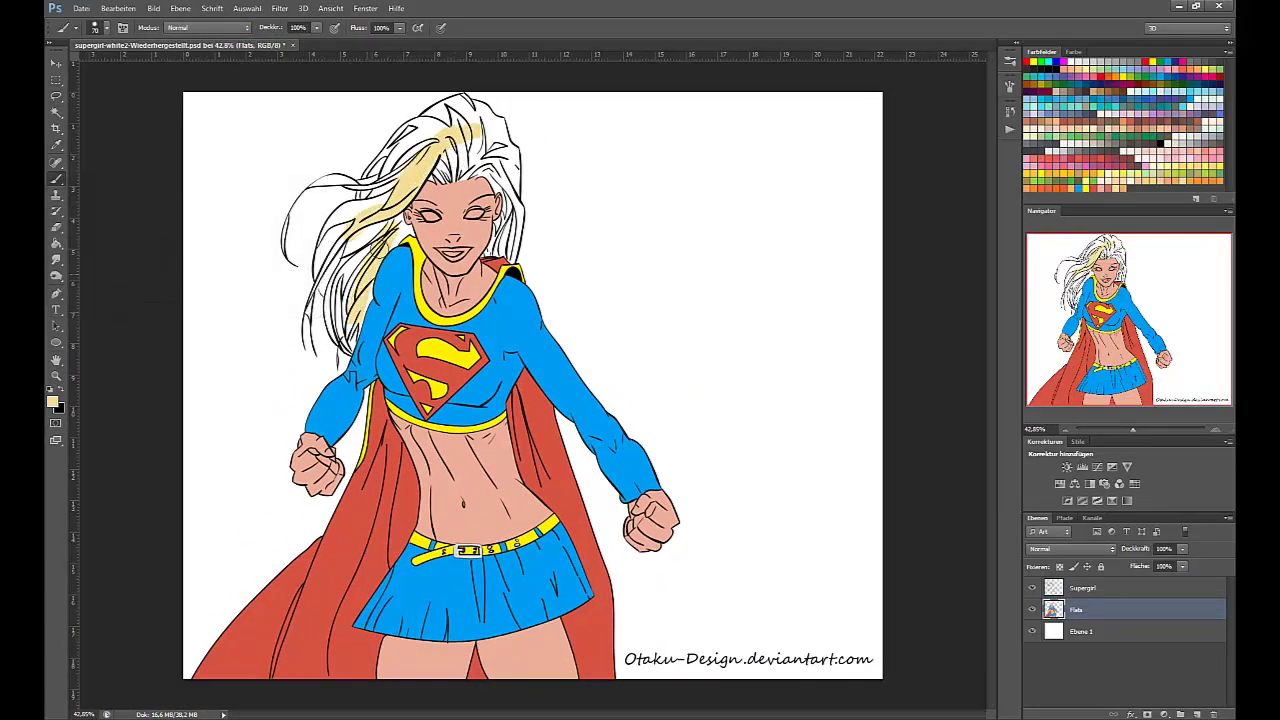
left_click_drag(378, 256, 391, 228)
left_click_drag(470, 144, 380, 200)
left_click_drag(377, 230, 350, 314)
- Paint the lower hair strands beside the left shoulder blonde with a smaller brush
scroll(374, 260, "up", 10)
key("bracketleft")
key("bracketleft")
key("bracketleft")
key("bracketleft")
key("bracketleft")
key("bracketleft")
key("bracketleft")
key("bracketleft")
key("bracketleft")
left_click_drag(366, 378, 364, 357)
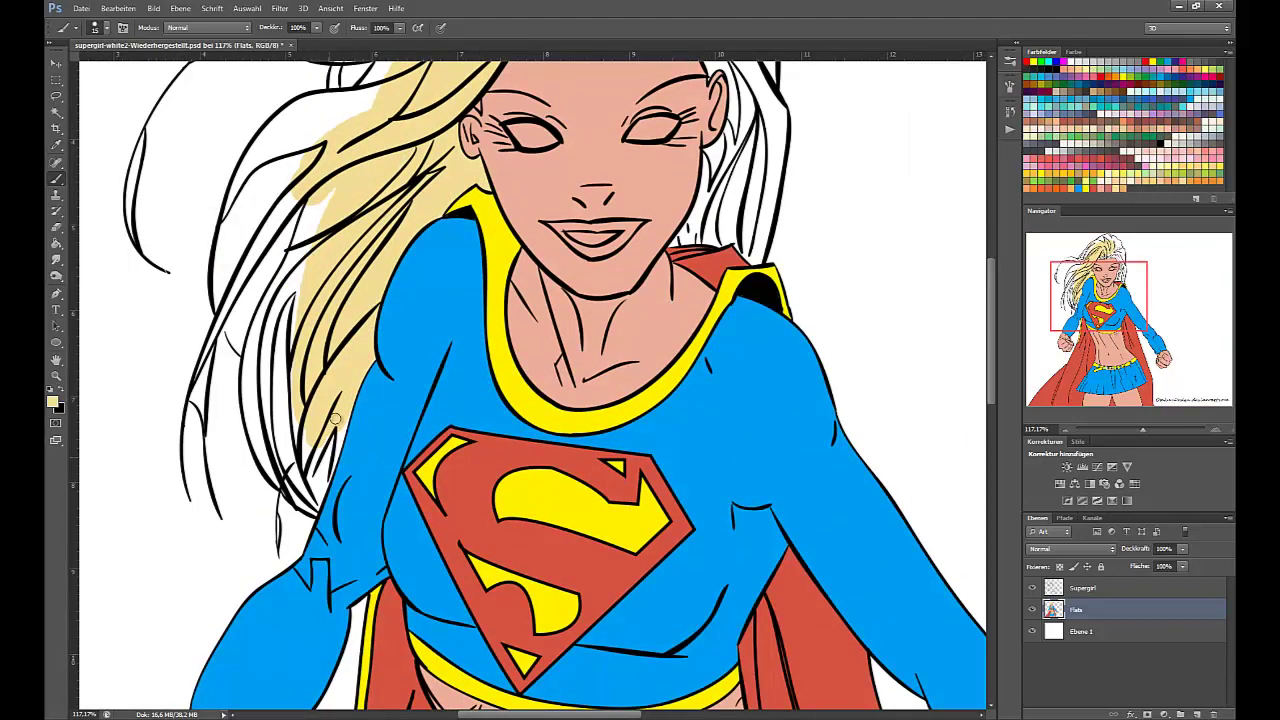
mouse_move(335, 419)
left_mouse_down()
mouse_move(296, 514)
mouse_move(326, 450)
mouse_move(331, 333)
mouse_move(309, 463)
mouse_move(301, 307)
mouse_move(263, 448)
mouse_move(283, 320)
mouse_move(317, 231)
mouse_move(260, 331)
mouse_move(283, 280)
left_mouse_up()
left_click_drag(205, 342, 203, 409)
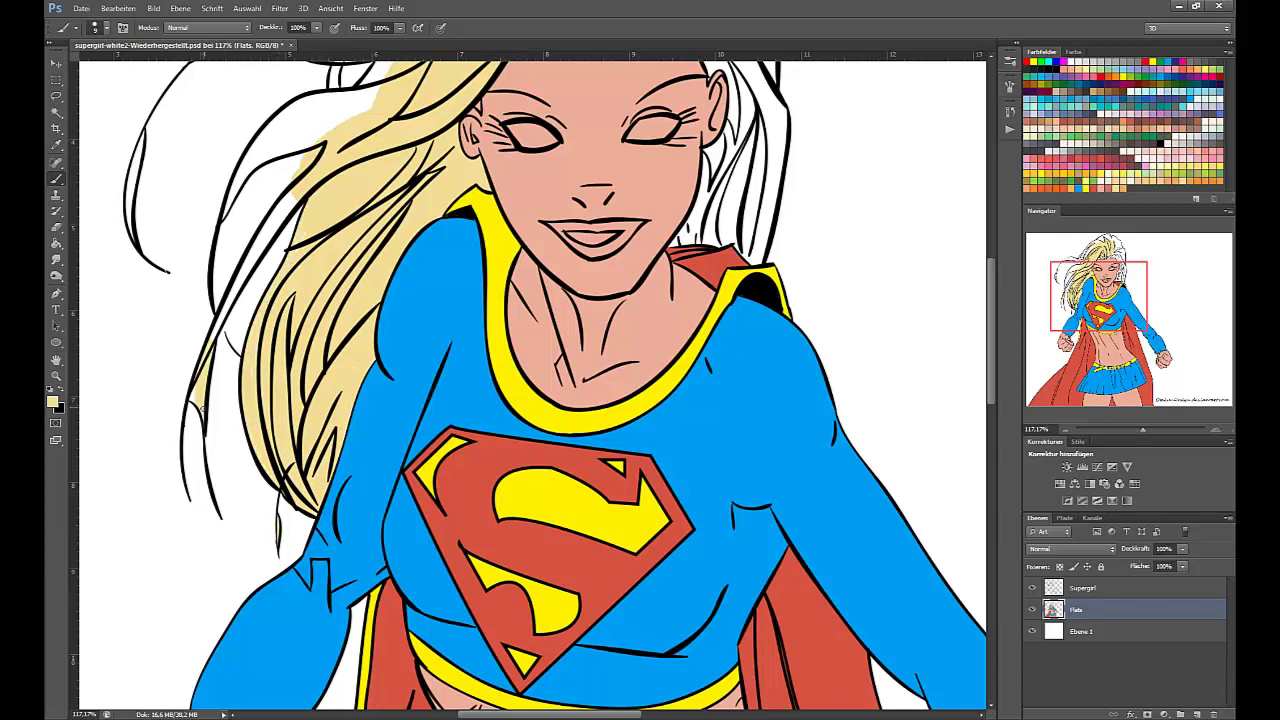
left_click_drag(246, 268, 276, 213)
- Enlarge the brush and paint the windblown strands at the far left of the hair blonde
key("bracketright")
key("bracketright")
key("bracketright")
key("bracketright")
key("bracketright")
key("bracketright")
key("bracketright")
key("bracketright")
key("bracketright")
key("bracketright")
mouse_move(358, 108)
left_mouse_down()
mouse_move(340, 101)
mouse_move(238, 170)
left_mouse_up()
left_click_drag(144, 138, 133, 236)
- Paint the unfilled strands on the left side and upper left of the head blonde up to the outlines
left_click_drag(453, 187, 475, 457)
mouse_move(357, 339)
left_mouse_down()
mouse_move(358, 362)
mouse_move(424, 313)
left_mouse_up()
left_click_drag(432, 286, 535, 159)
left_click_drag(480, 193, 424, 242)
mouse_move(464, 213)
left_mouse_down()
mouse_move(424, 290)
mouse_move(460, 290)
left_mouse_up()
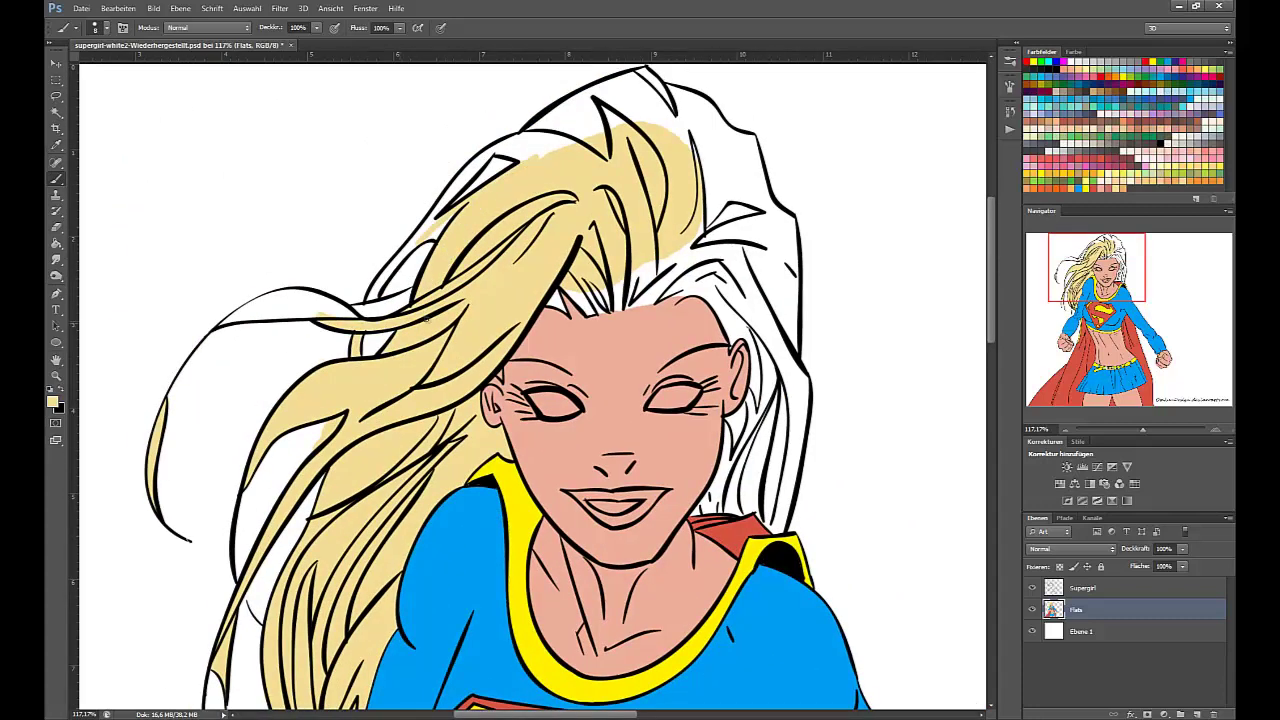
mouse_move(350, 322)
left_mouse_down()
mouse_move(234, 316)
mouse_move(334, 302)
mouse_move(250, 318)
mouse_move(324, 312)
mouse_move(418, 238)
mouse_move(396, 303)
left_mouse_up()
mouse_move(419, 232)
left_mouse_down()
mouse_move(490, 147)
mouse_move(530, 162)
mouse_move(523, 145)
mouse_move(578, 143)
left_mouse_up()
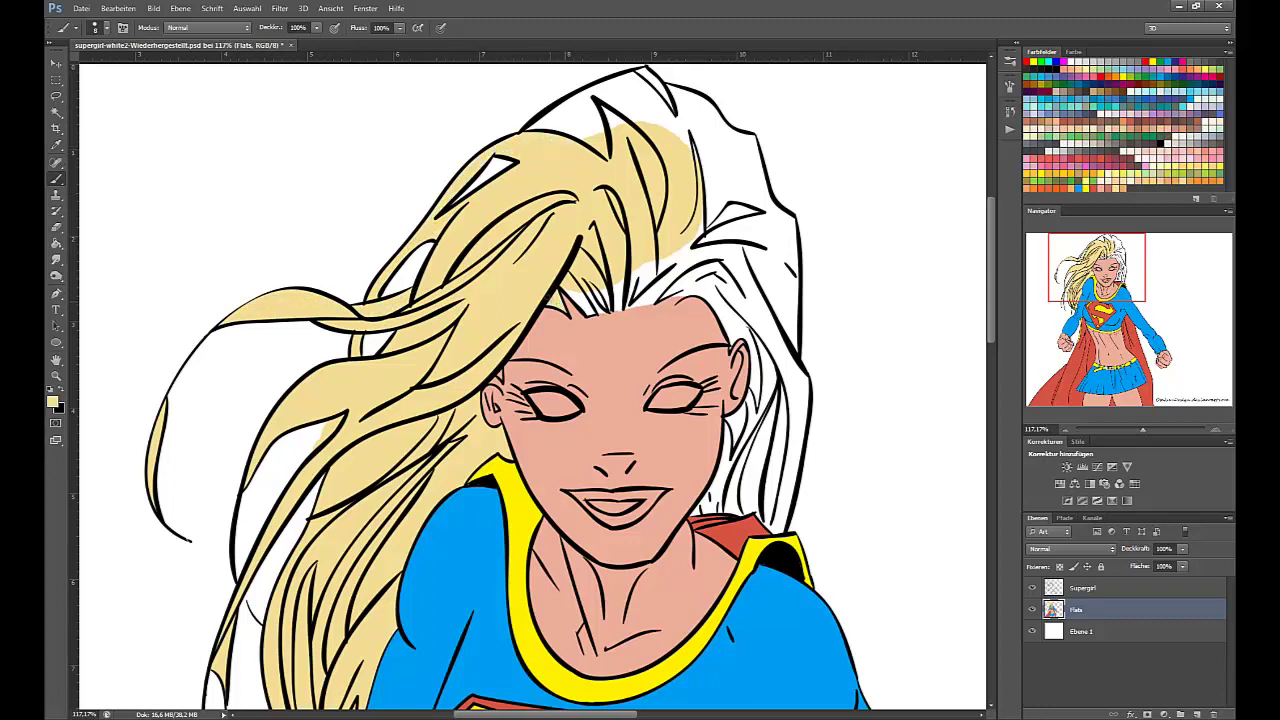
- Paint the crown and the upper right side of the hair blonde, using a larger brush for the wide areas
mouse_move(637, 283)
left_mouse_down()
mouse_move(673, 251)
mouse_move(653, 298)
mouse_move(695, 293)
mouse_move(690, 246)
mouse_move(757, 230)
mouse_move(697, 136)
mouse_move(623, 121)
mouse_move(589, 97)
mouse_move(611, 76)
mouse_move(646, 72)
mouse_move(663, 142)
mouse_move(631, 79)
left_mouse_up()
key("bracketright")
key("bracketright")
key("bracketright")
key("bracketright")
key("bracketright")
key("bracketright")
key("bracketright")
mouse_move(708, 177)
left_mouse_down()
mouse_move(745, 195)
mouse_move(655, 103)
mouse_move(716, 138)
mouse_move(766, 318)
mouse_move(712, 280)
mouse_move(739, 336)
left_mouse_up()
- Paint the fine strands beside the right ear and neck blonde with a small brush and a resampled colour
key("bracketleft")
key("bracketleft")
key("bracketleft")
key("bracketleft")
key("bracketleft")
key("bracketleft")
key("bracketleft")
key("bracketleft")
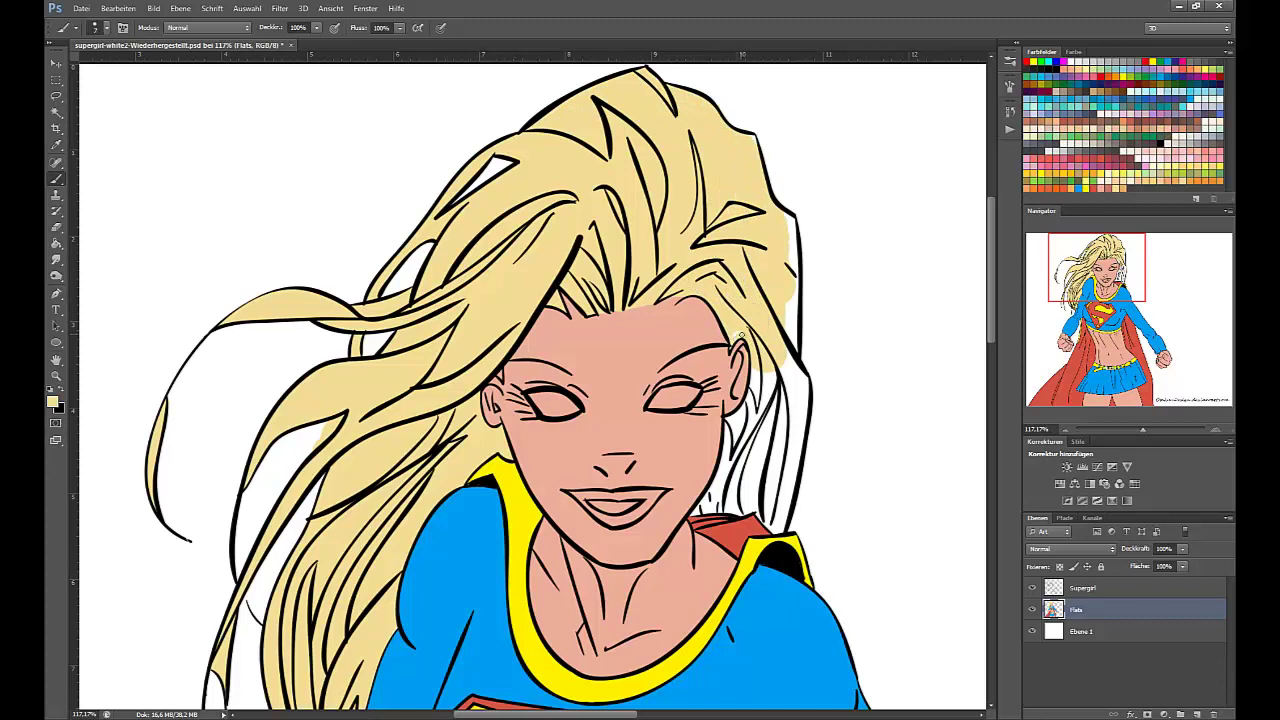
left_click(57, 146)
left_click(722, 318)
left_click(57, 178)
mouse_move(725, 444)
left_mouse_down()
mouse_move(775, 383)
mouse_move(733, 423)
mouse_move(789, 416)
mouse_move(794, 388)
mouse_move(782, 234)
mouse_move(755, 139)
mouse_move(796, 342)
mouse_move(789, 226)
mouse_move(774, 530)
mouse_move(790, 493)
mouse_move(773, 451)
mouse_move(716, 505)
left_mouse_up()
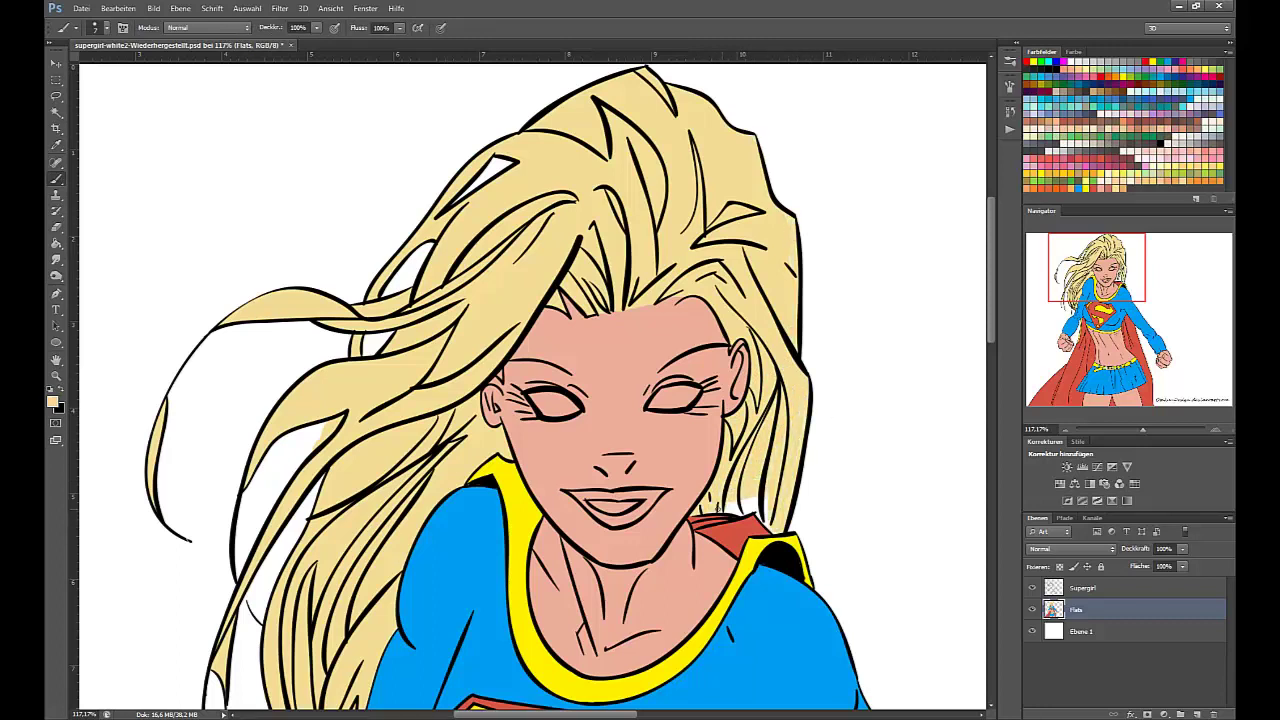
key("e")
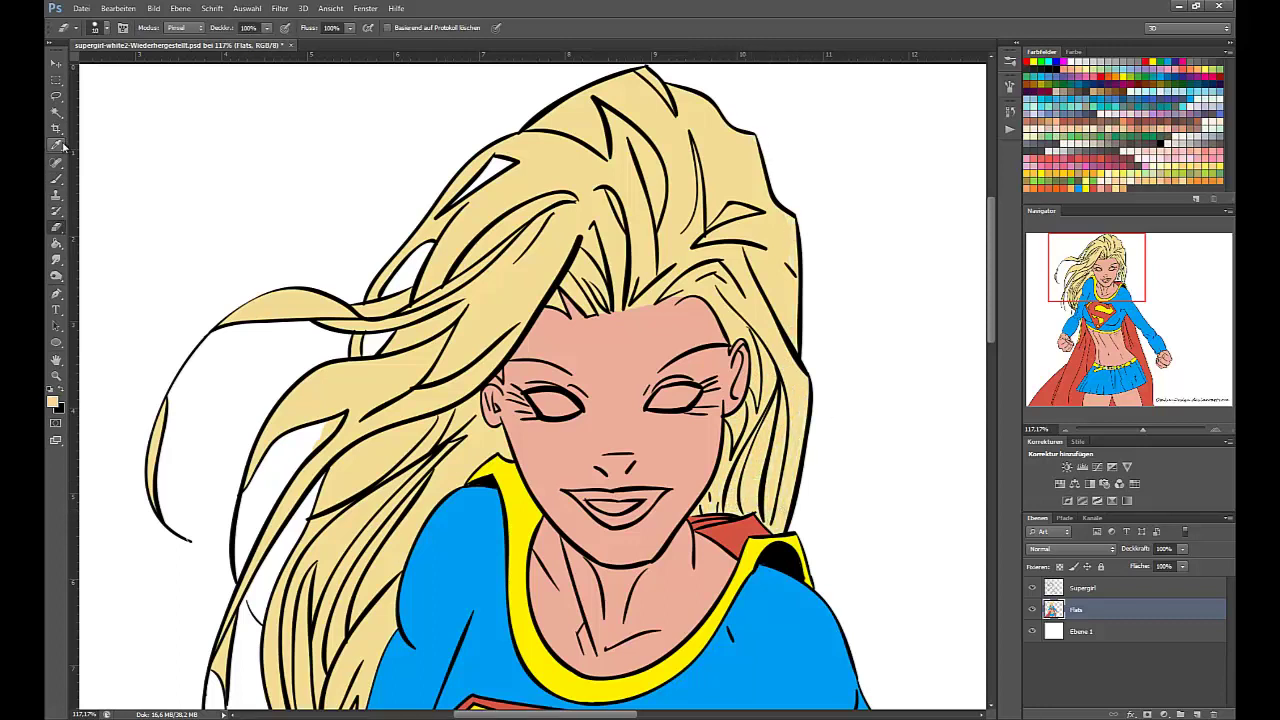
- Add a new empty layer and a layer group above the Flats layer
scroll(276, 486, "down", 3)
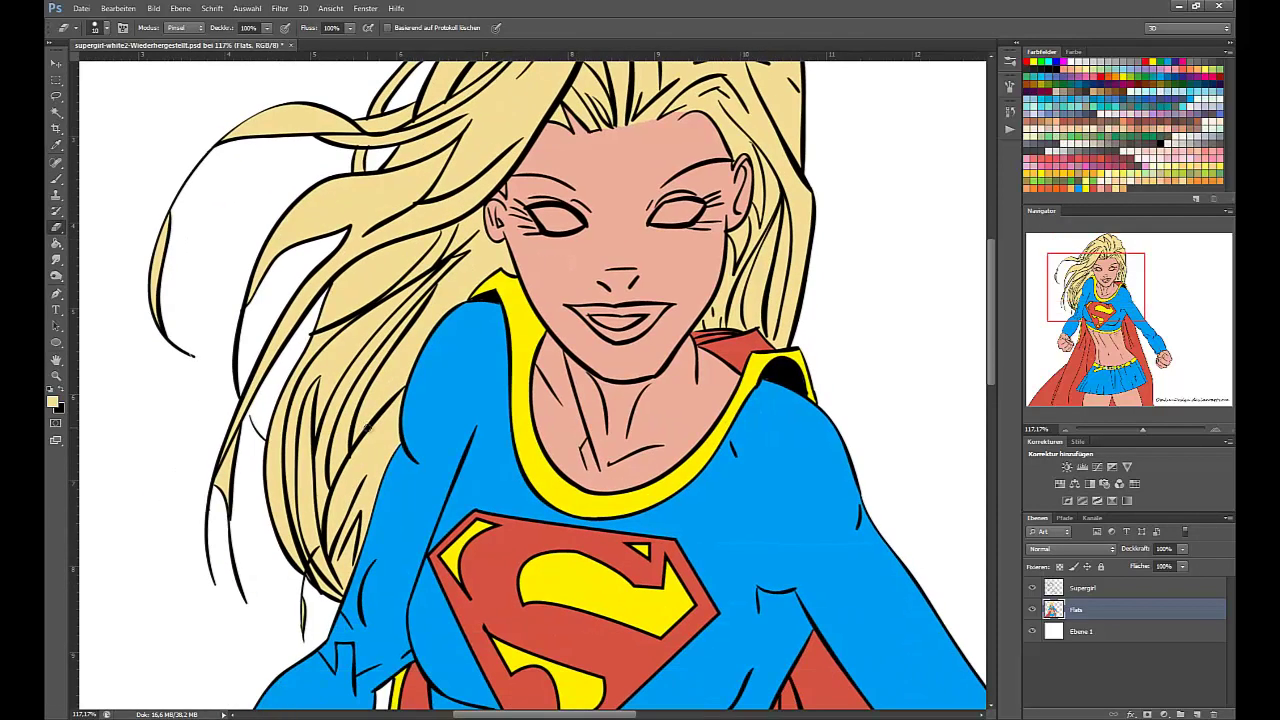
key("ctrl+0")
left_click(1197, 714)
left_click(1181, 714)
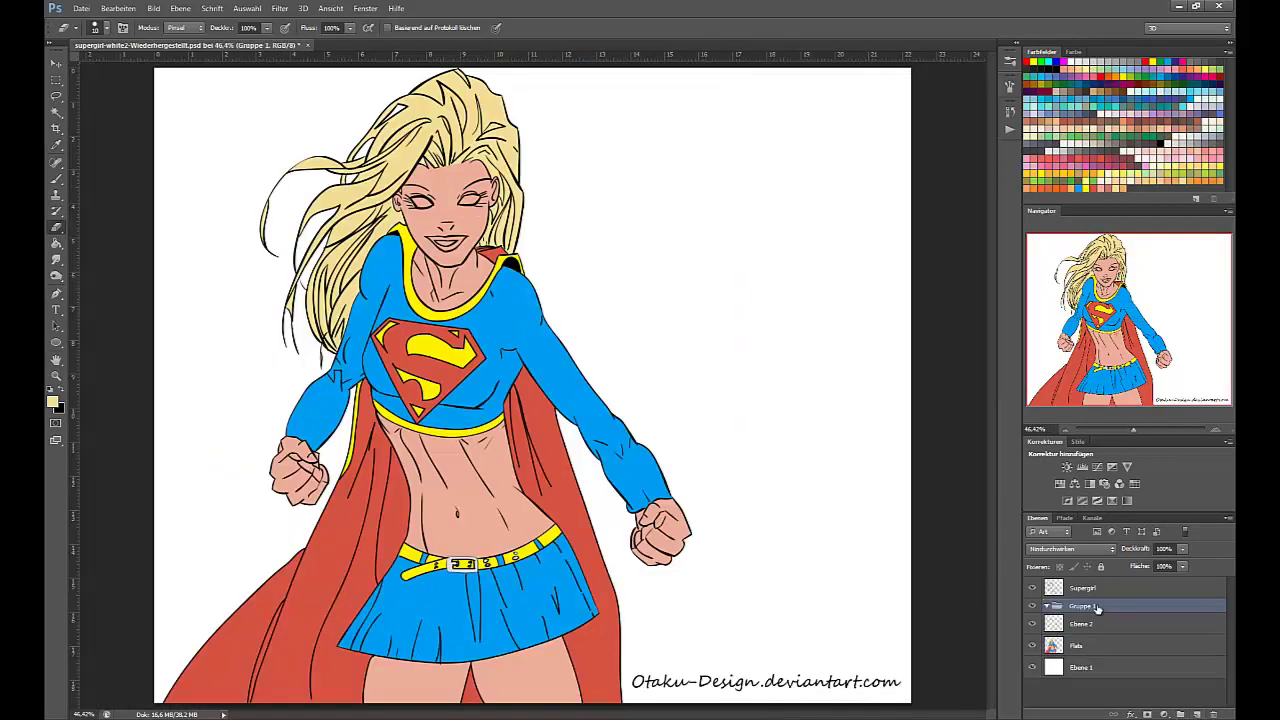
- Name the new layer group "Shadows Skin" and move the empty layer Ebene 2 into it
double_click(1096, 607)
type("Shadows Skin")
key("Return")
left_click_drag(1118, 625, 1118, 609)
double_click(1092, 606)
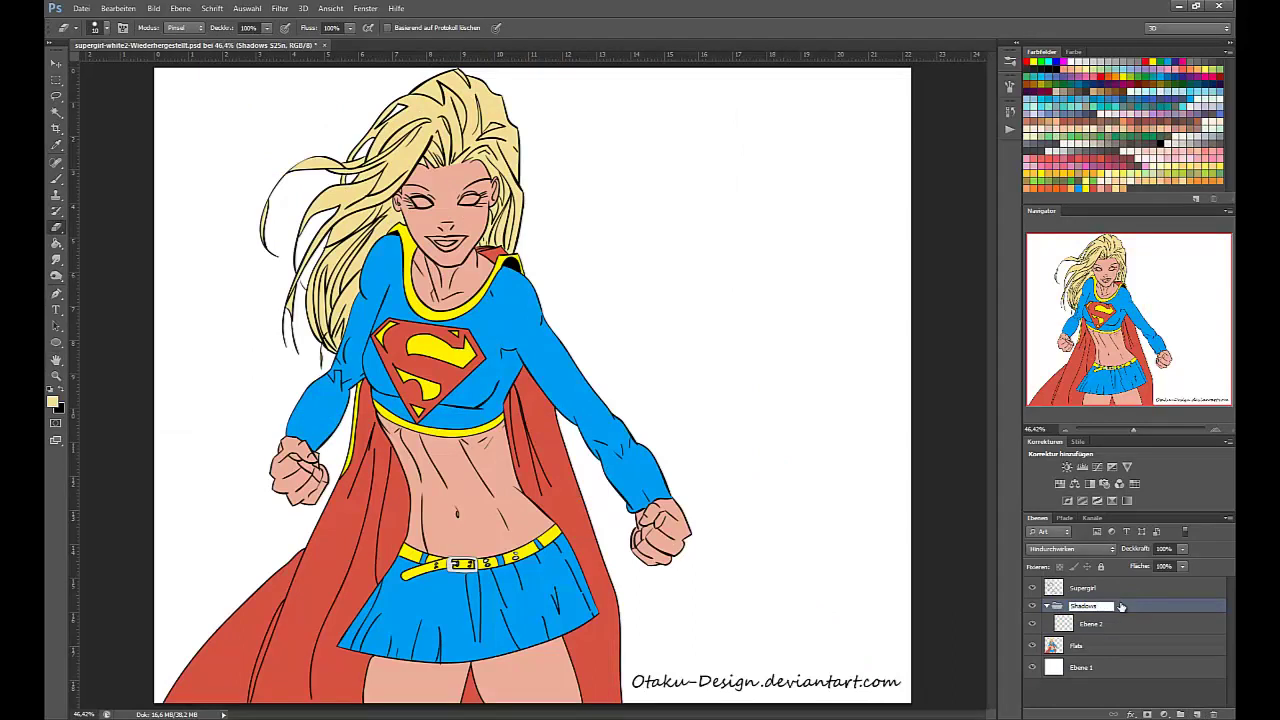
type("Skin")
key("Return")
- Make Ebene 2 the active layer and choose a reddish skin-shadow colour for the Brush tool
left_click(1120, 624)
right_click(687, 361)
left_click_drag(1089, 455, 1089, 510)
double_click(1000, 495)
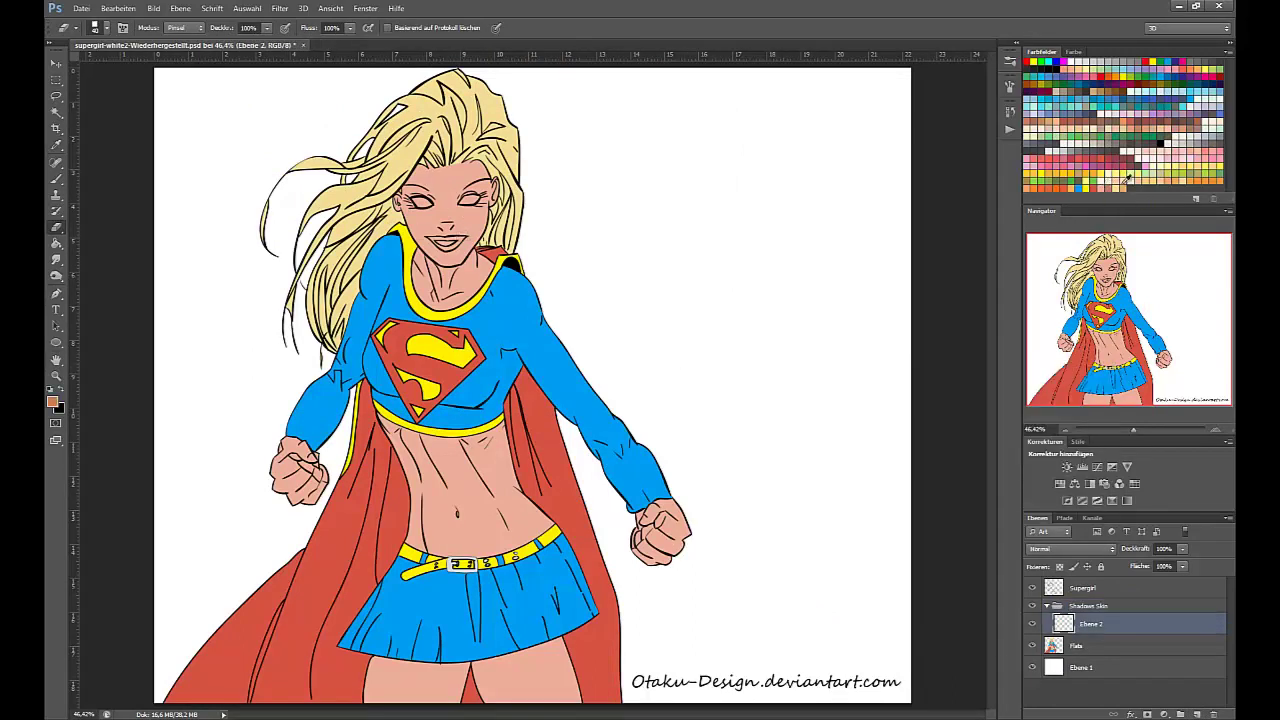
key("b")
right_click(632, 220)
double_click(938, 356)
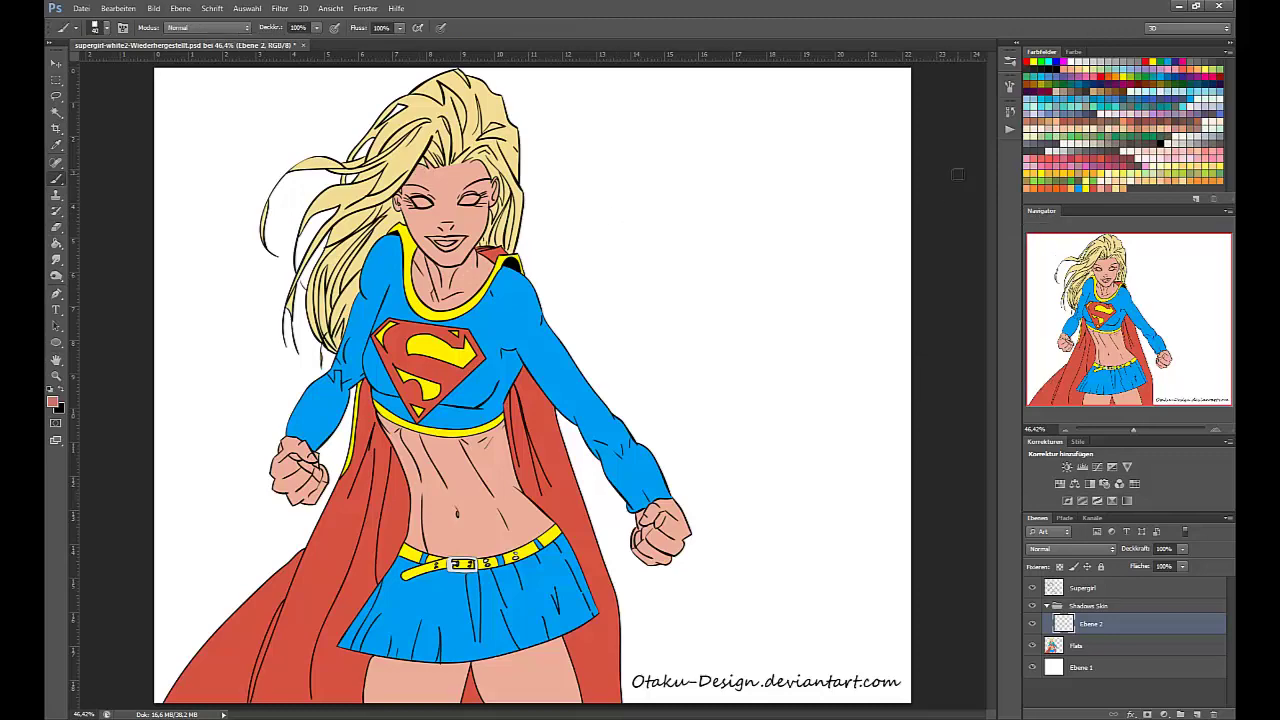
left_click(1032, 588)
left_click(247, 8)
left_click(275, 50)
- Test a stroke on the forehead, undo it, and choose a soft round 40 px brush with 0% hardness
left_click_drag(410, 216, 430, 172)
key("ctrl+z")
right_click(454, 216)
left_click(483, 300)
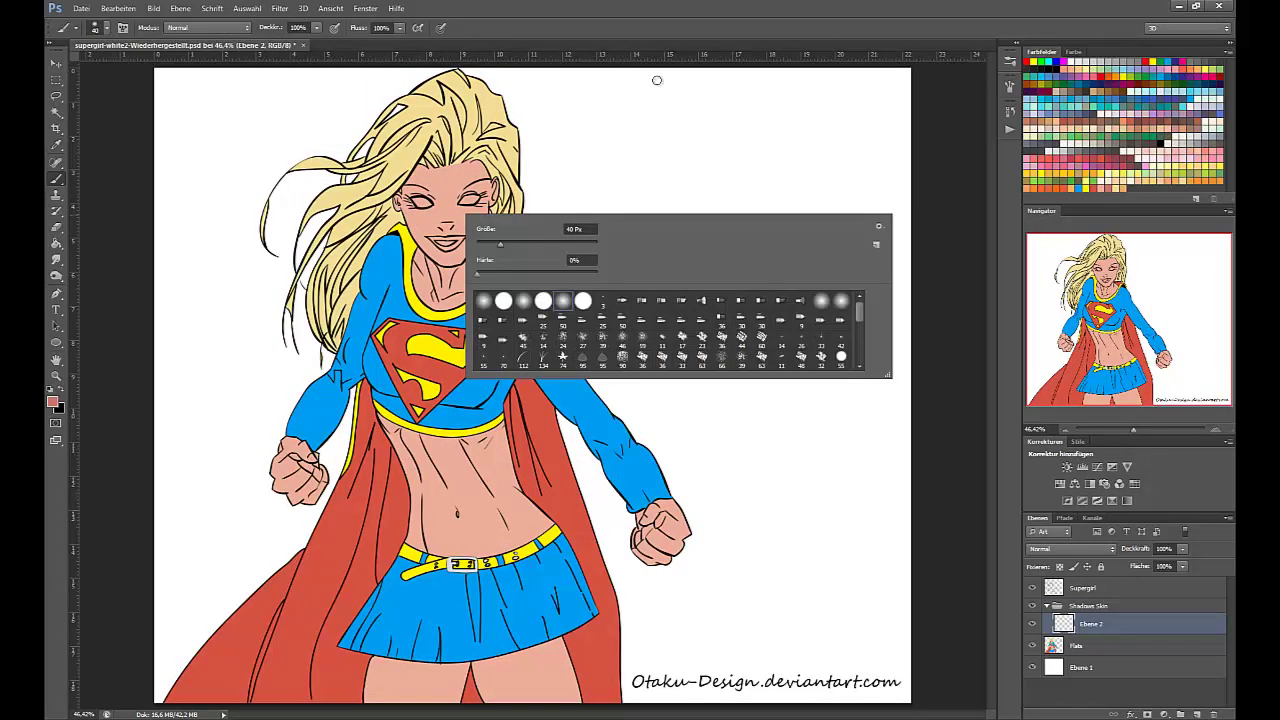
left_click(657, 81)
- Shade the edges of the face, the chin and the neck with the reddish tone
mouse_move(410, 214)
left_mouse_down()
mouse_move(420, 180)
mouse_move(430, 186)
mouse_move(416, 228)
left_mouse_up()
key("ctrl+z")
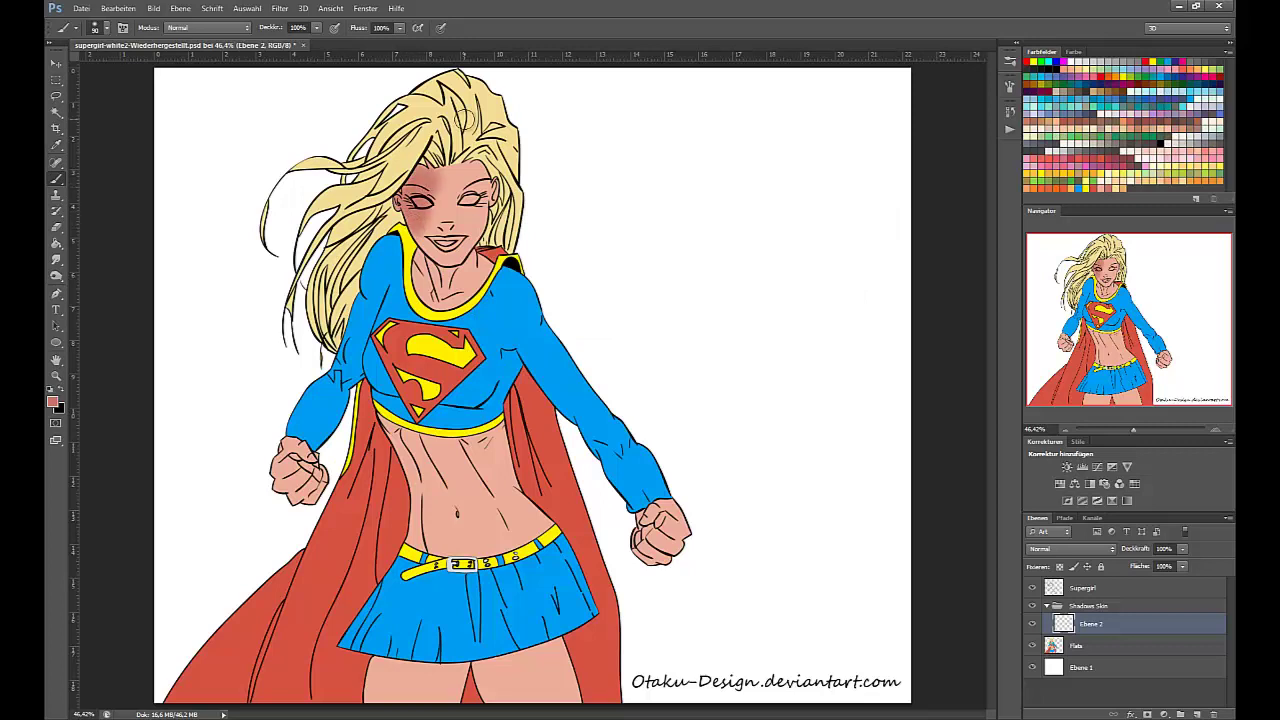
left_click_drag(485, 175, 468, 260)
mouse_move(418, 241)
left_mouse_down()
mouse_move(456, 262)
mouse_move(429, 277)
left_mouse_up()
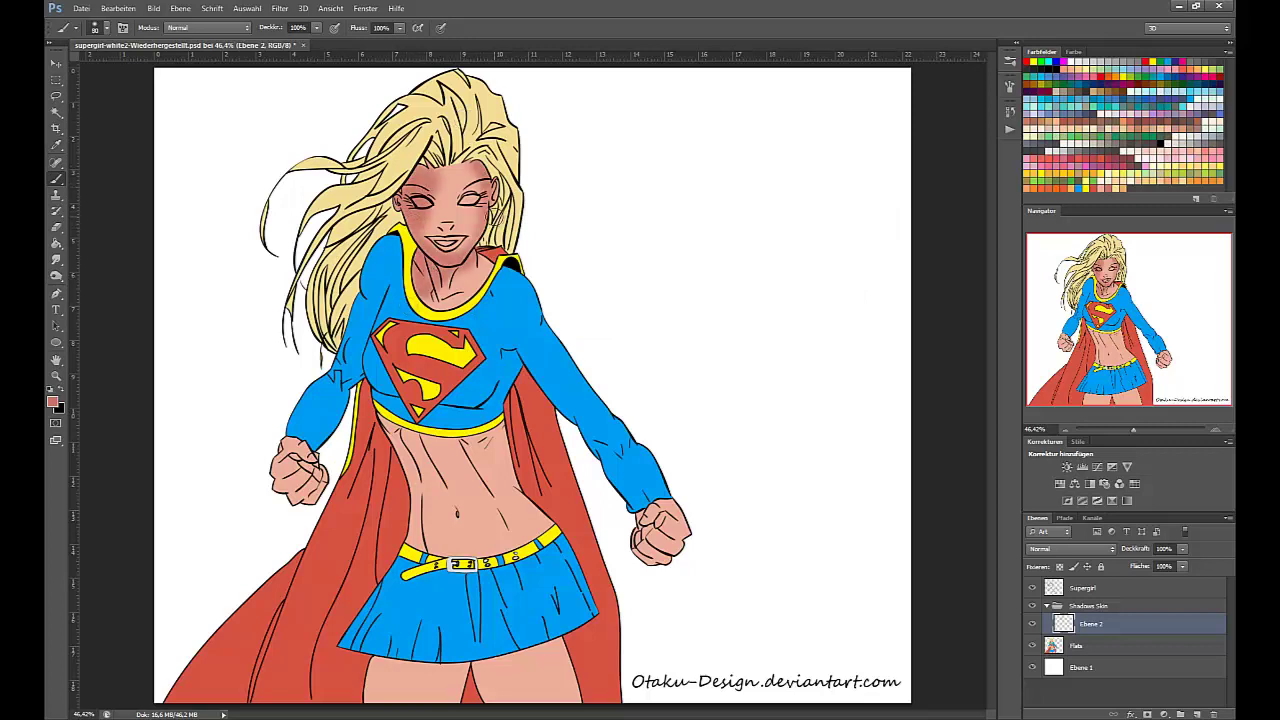
- Shade the waist, navel and muscle lines of the abdomen in the reddish tone with a smaller brush
left_click_drag(394, 438, 408, 505)
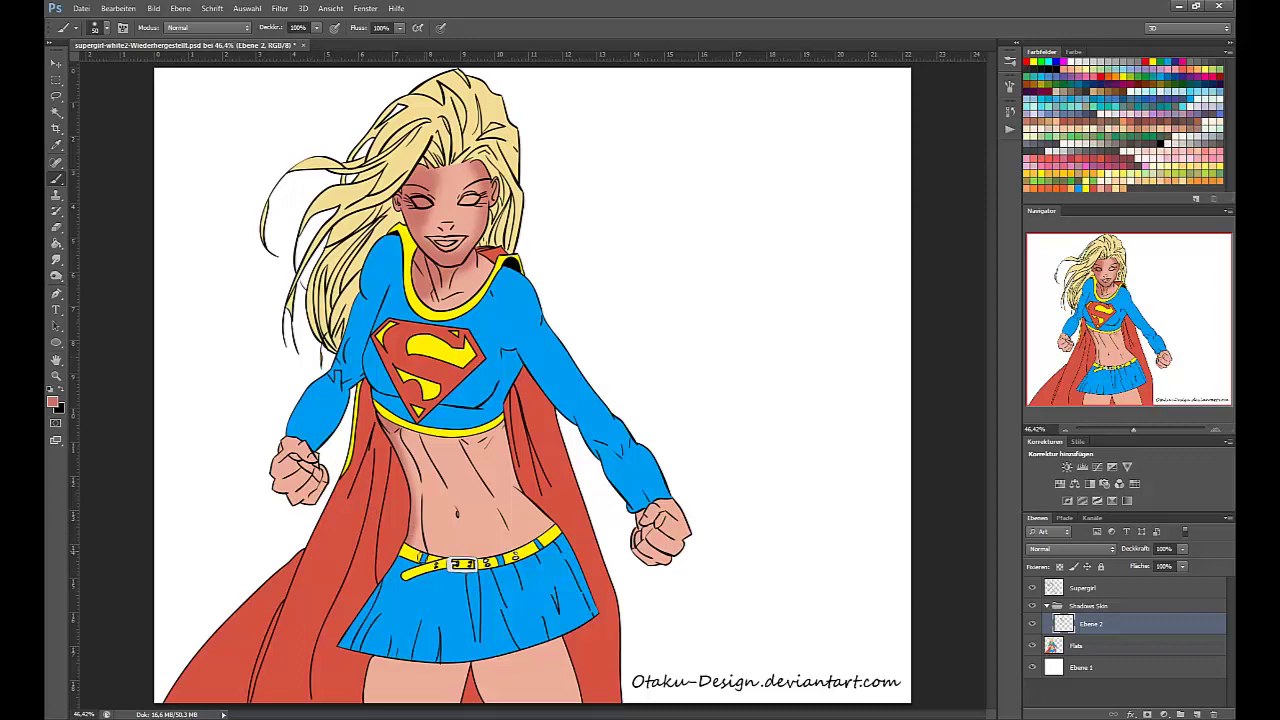
key("bracketleft")
key("bracketleft")
key("bracketleft")
mouse_move(421, 438)
left_mouse_down()
mouse_move(425, 498)
mouse_move(448, 508)
mouse_move(422, 549)
left_mouse_up()
left_click_drag(454, 507, 457, 516)
left_click_drag(460, 442, 483, 482)
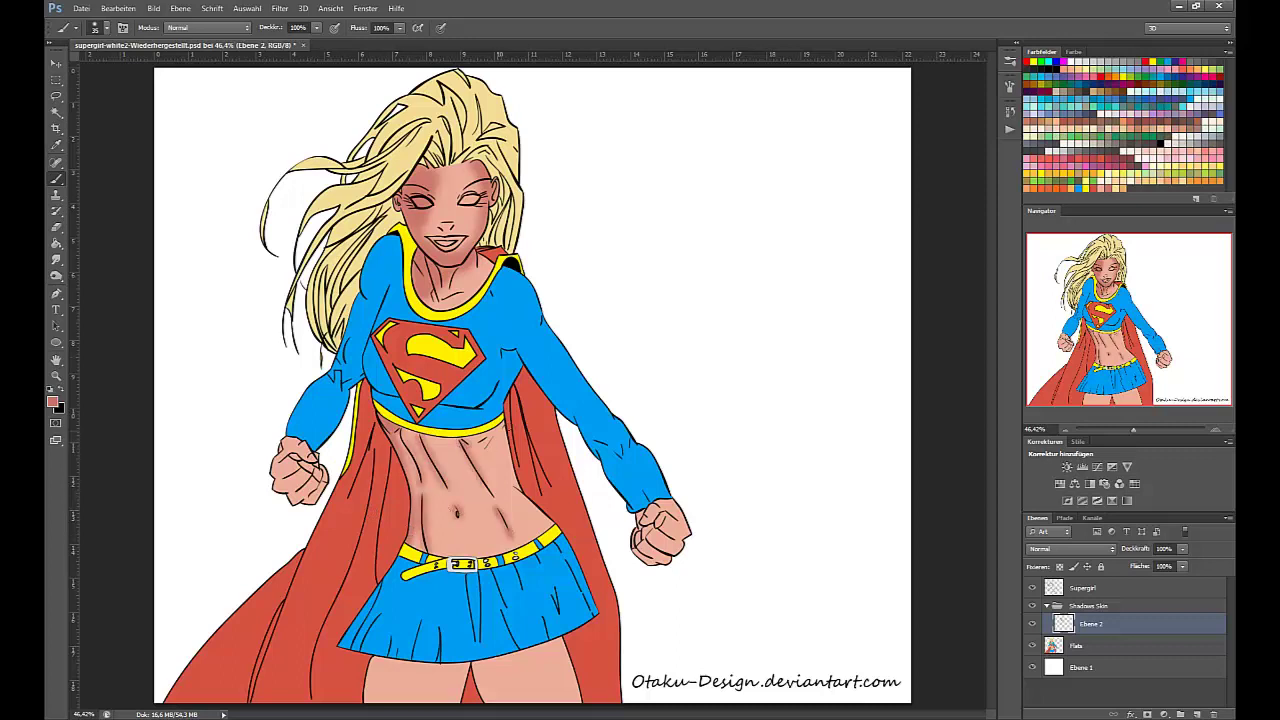
left_click_drag(498, 424, 520, 494)
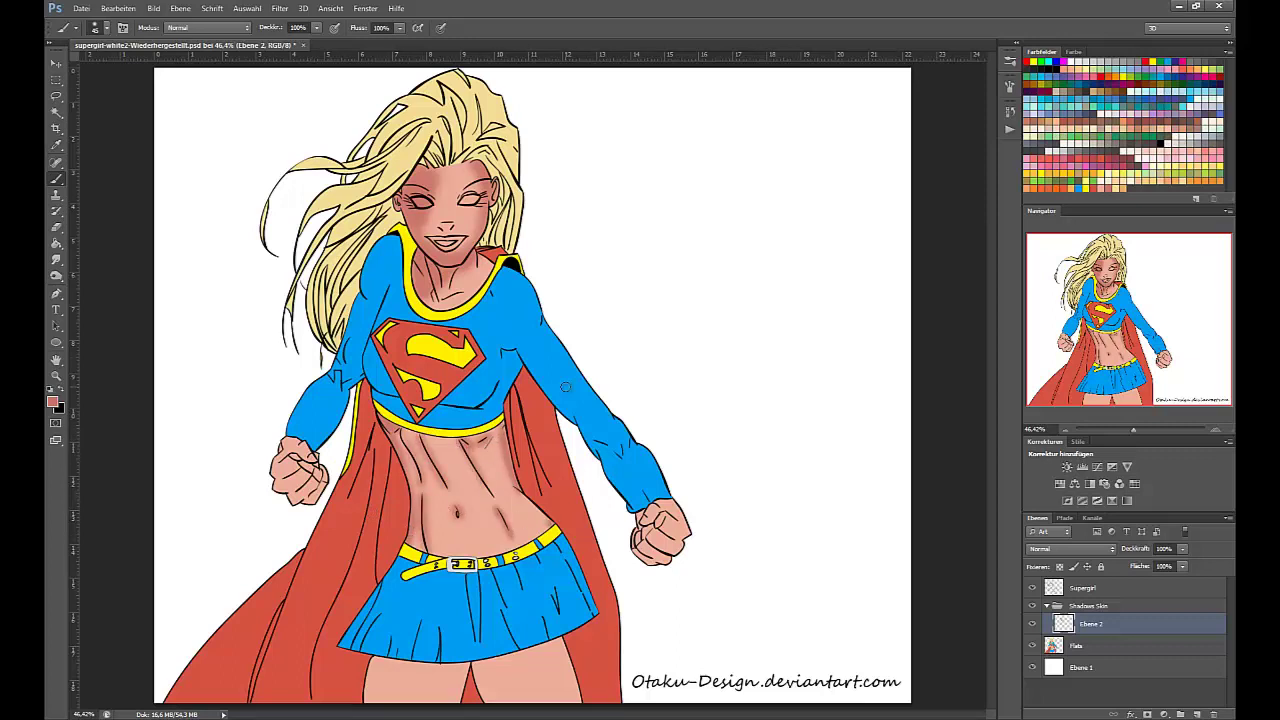
- Warm the painted shading on Ebene 2 with Color Balance, adjusting midtones, shadows and highlights
key("ctrl+b")
mouse_move(609, 277)
left_mouse_down()
mouse_move(589, 278)
mouse_move(616, 262)
left_mouse_up()
left_click(520, 309)
mouse_move(610, 247)
left_mouse_down()
mouse_move(626, 278)
mouse_move(596, 279)
mouse_move(616, 264)
left_mouse_up()
left_click(647, 309)
left_click_drag(611, 247, 597, 277)
left_click(745, 219)
- Shift the skin's base colour on the Flats layer towards yellow with Color Balance in midtones and shadows
left_click(1089, 644)
key("ctrl+b")
mouse_move(611, 262)
left_mouse_down()
mouse_move(598, 262)
mouse_move(601, 277)
mouse_move(598, 262)
left_mouse_up()
left_click(520, 309)
left_click_drag(611, 247, 556, 262)
left_click_drag(602, 277, 543, 278)
key("Return")
key("b")
- Sample an orange-brown shadow tone and shade both fists and the upper thighs below the skirt
left_click_drag(282, 458, 281, 490)
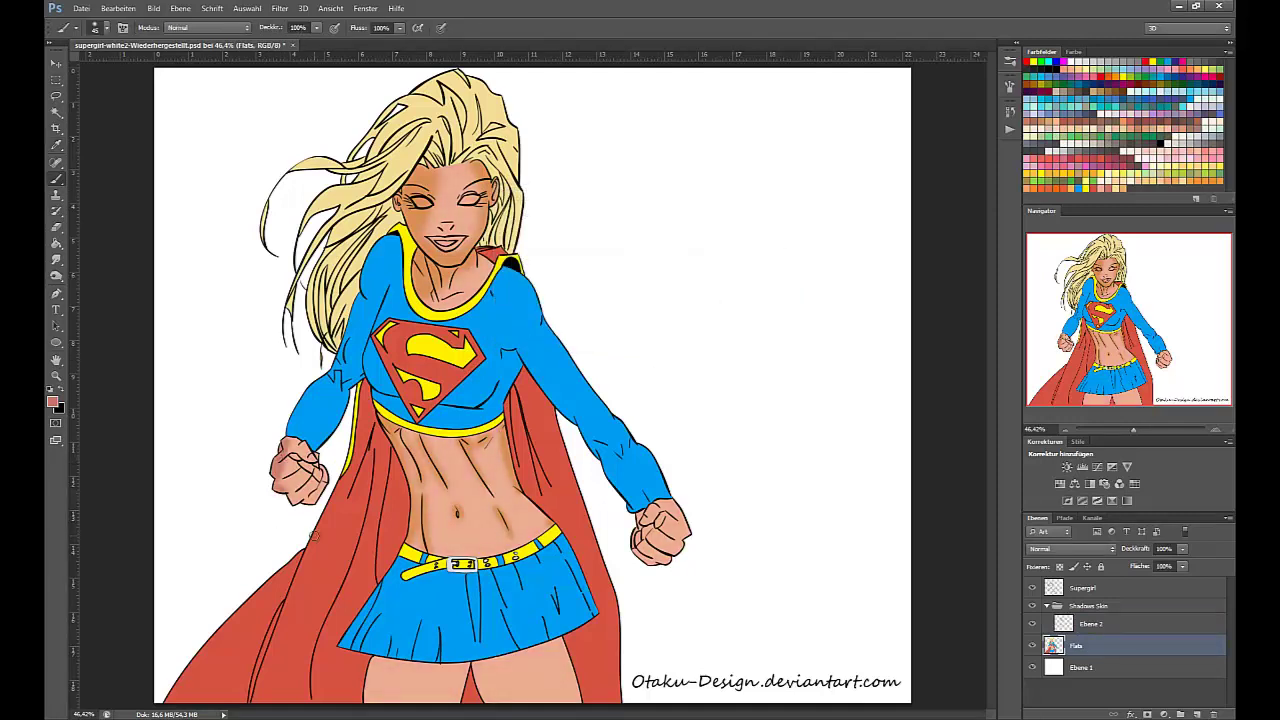
left_click(283, 472, "alt")
mouse_move(282, 446)
left_mouse_down()
mouse_move(283, 490)
mouse_move(320, 488)
left_mouse_up()
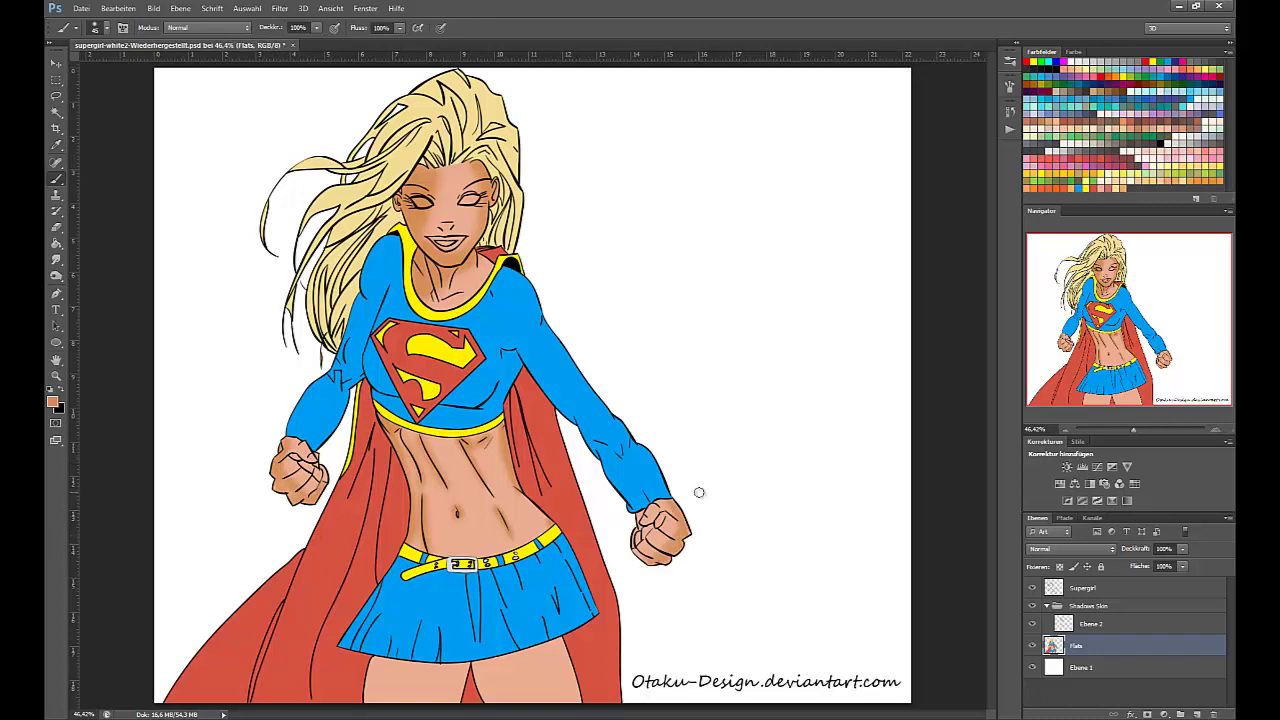
key("alt+bracketright")
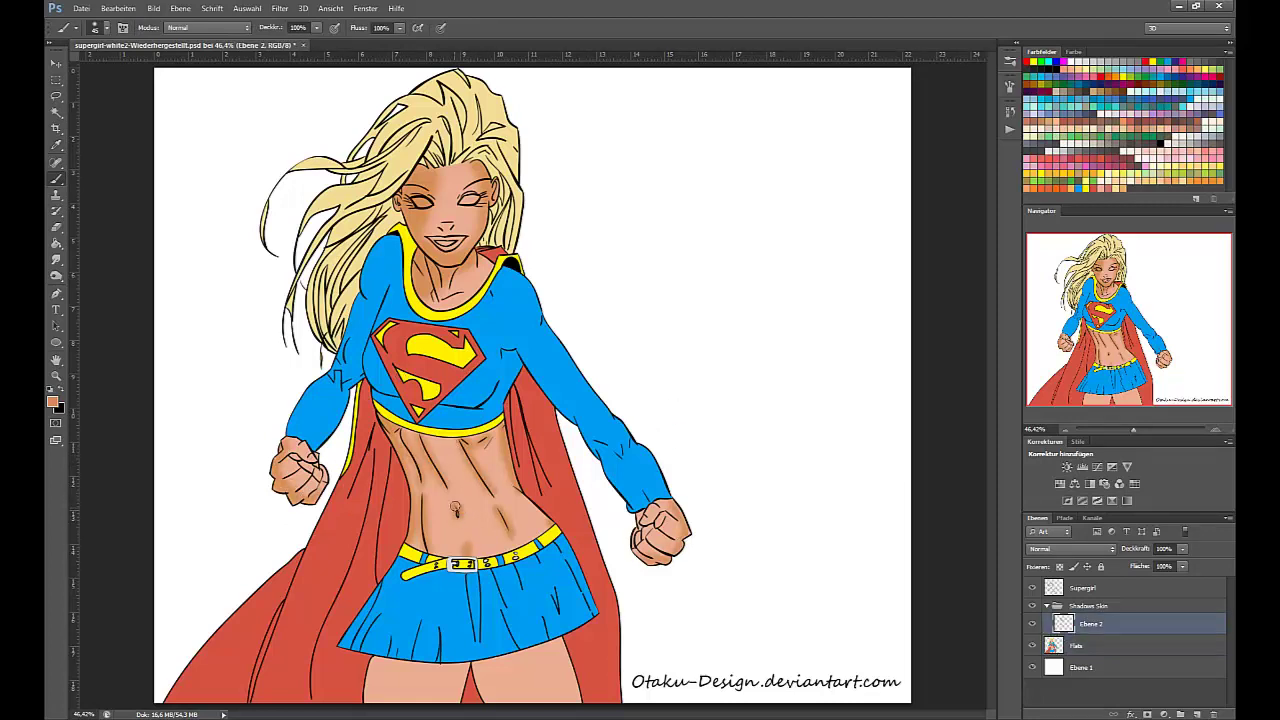
mouse_move(380, 660)
left_mouse_down()
mouse_move(562, 641)
mouse_move(518, 656)
mouse_move(562, 641)
left_mouse_up()
key("ctrl+z")
left_click_drag(368, 662, 366, 702)
left_click_drag(474, 668, 484, 702)
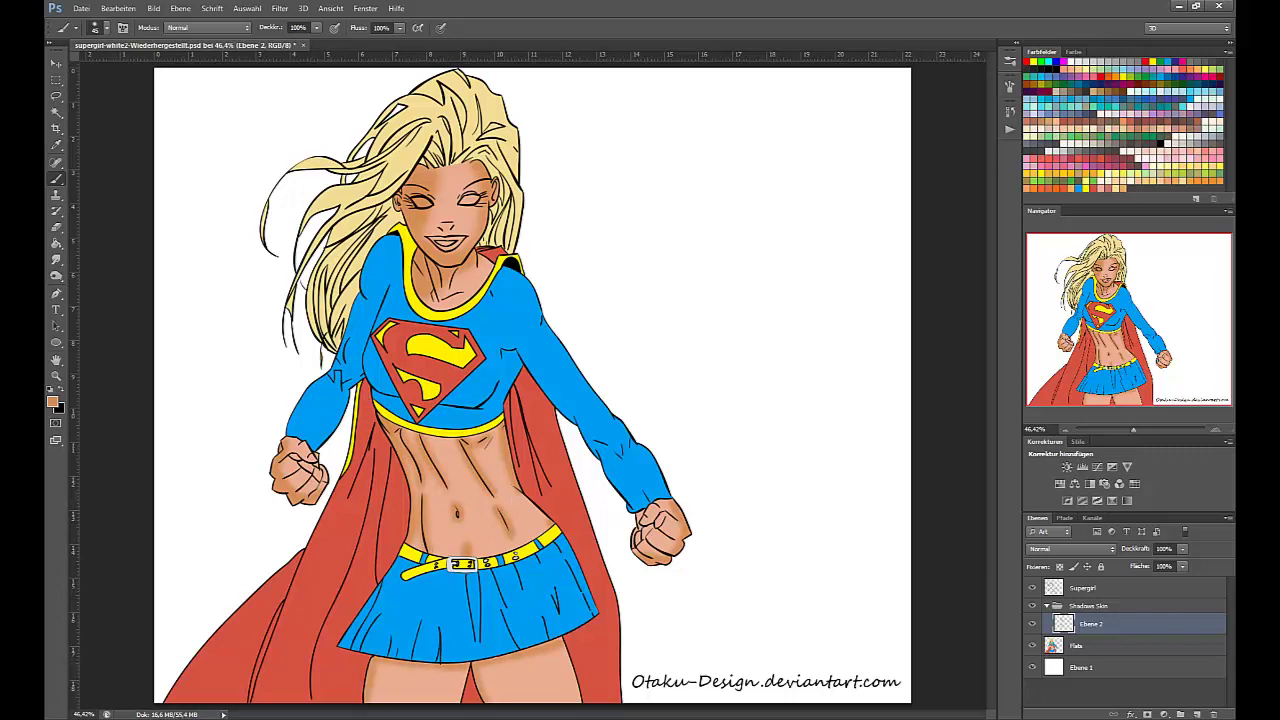
- Apply another Color Balance adjustment to the skin on the Flats layer, shifting it further towards yellow
left_click(1080, 647)
key("ctrl+b")
left_click_drag(610, 261, 586, 261)
left_click_drag(610, 276, 549, 261)
left_click_drag(583, 276, 549, 276)
left_click(760, 222)
key("b")
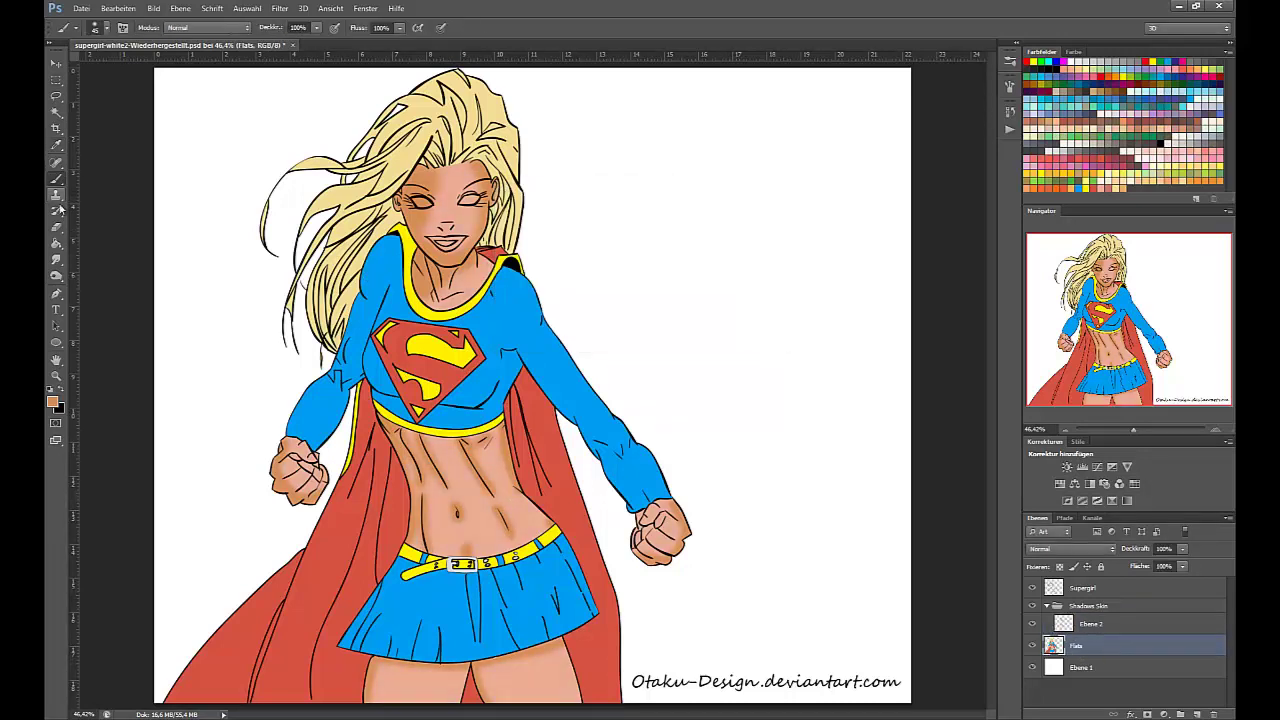
- Clear all the painted skin shading from Ebene 2
key("e")
key("bracketleft")
key("bracketleft")
key("bracketleft")
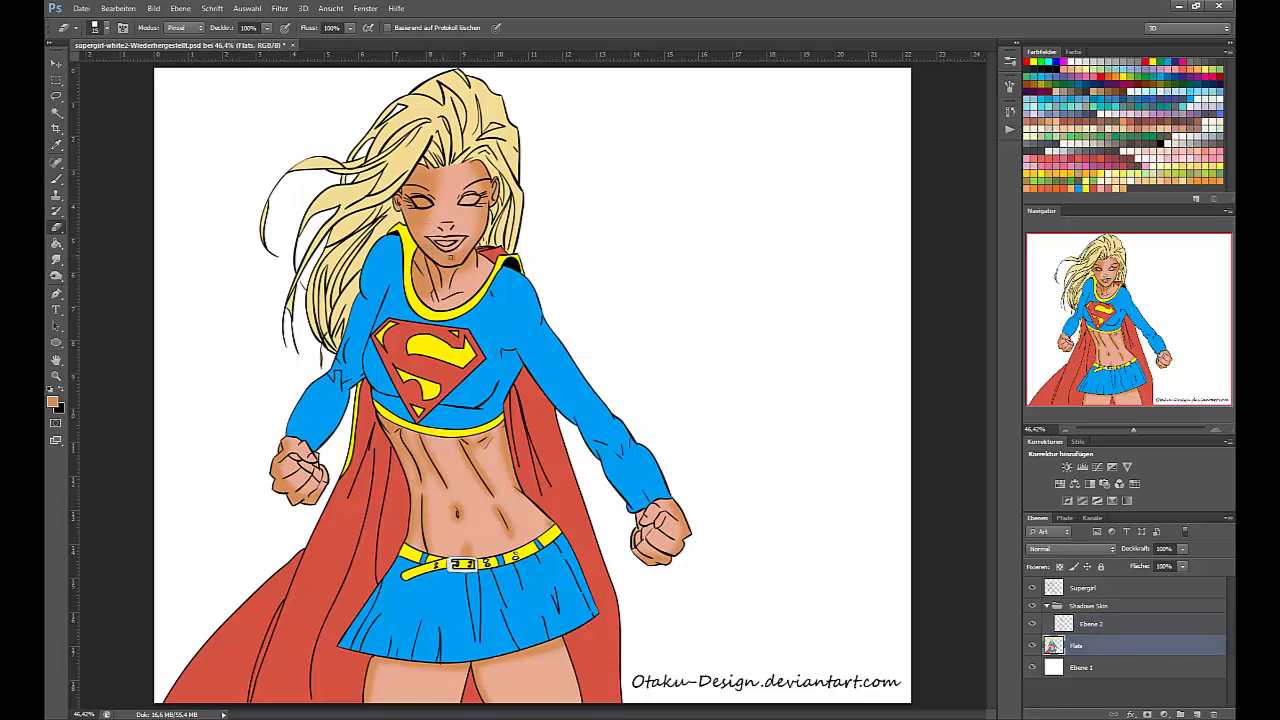
key("alt+bracketright")
key("alt+bracketleft")
key("alt+bracketright")
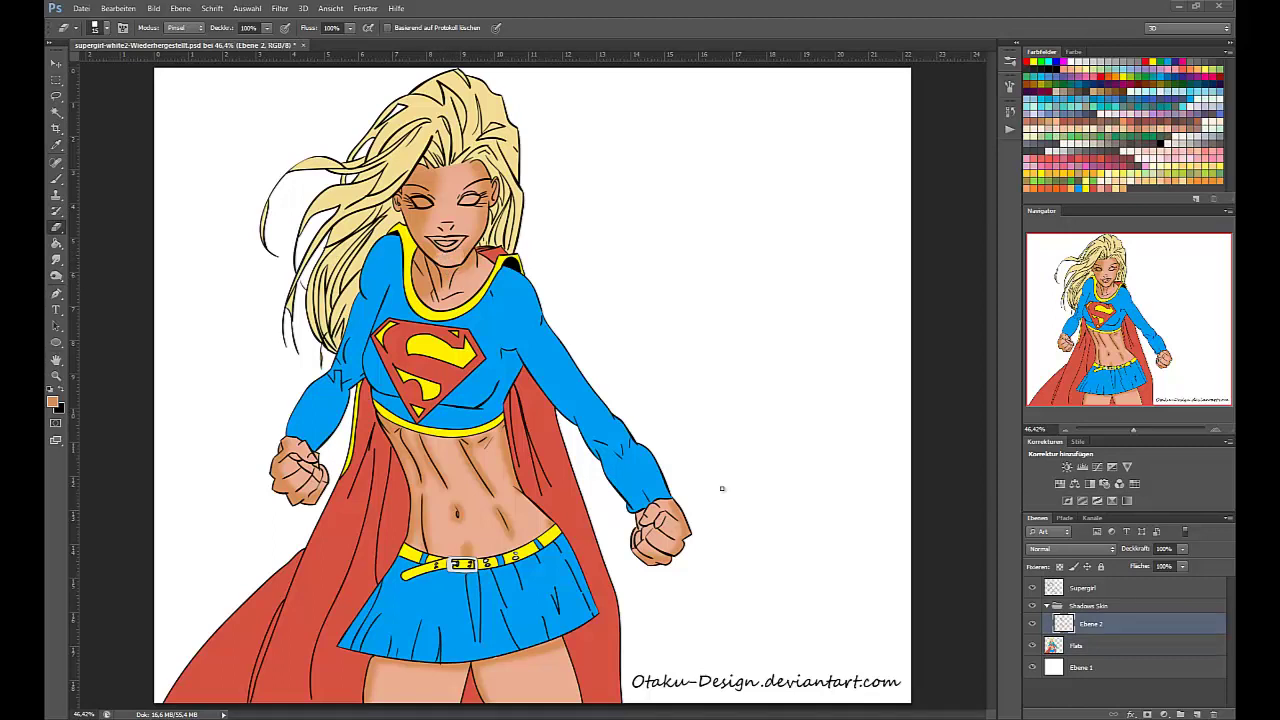
key("Delete")
key("Escape")
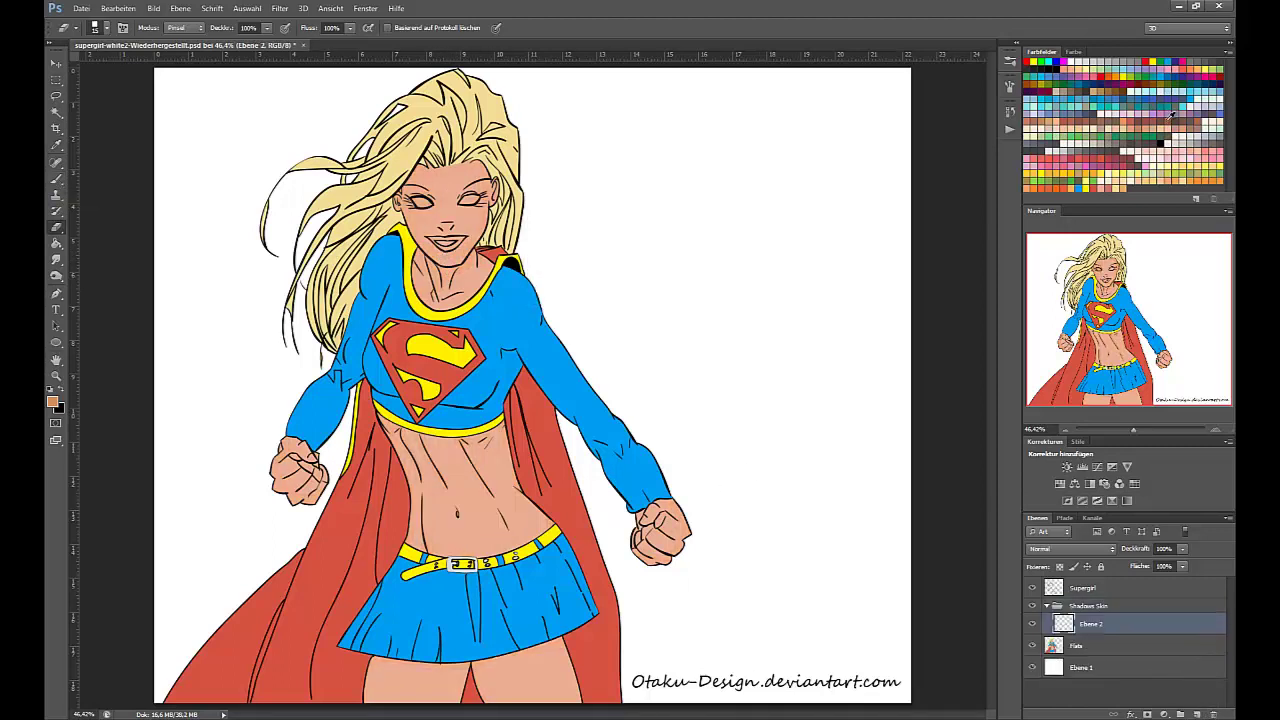
- Paint soft light-brown shading on Ebene 2 over the face, neck, waist and abdomen, reducing the brush size
key("b")
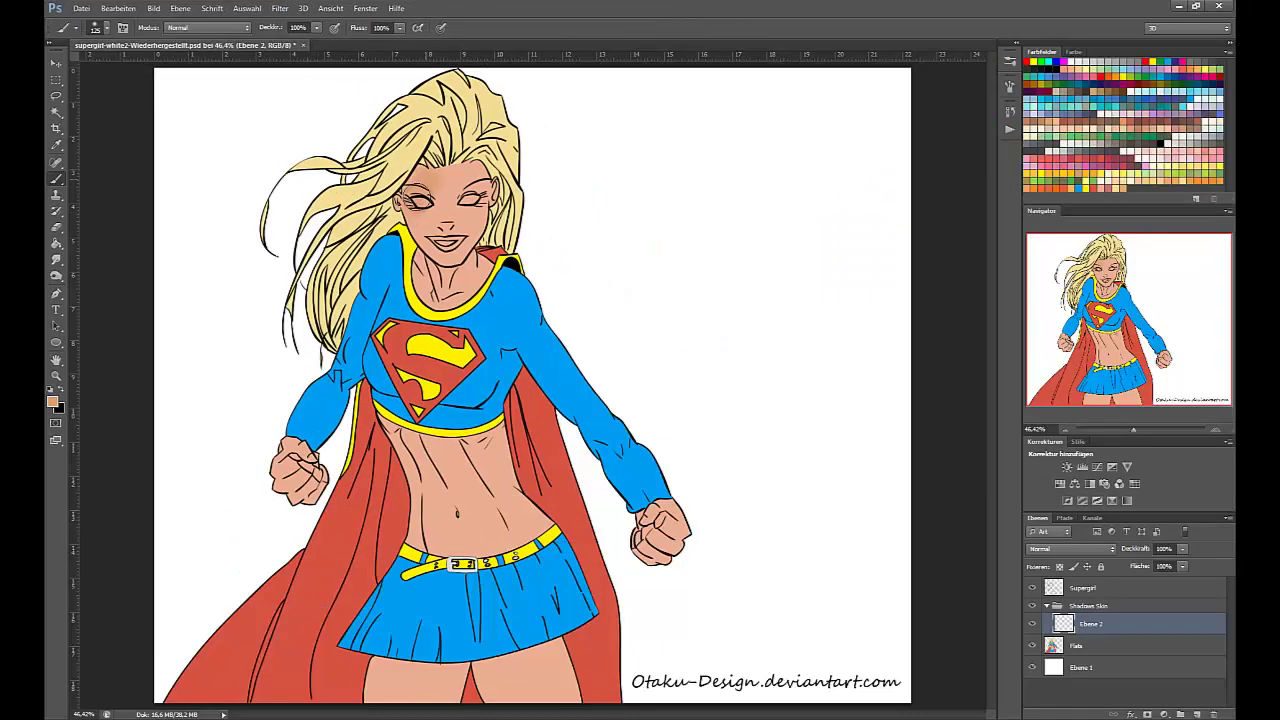
key("bracketleft")
key("bracketleft")
key("bracketleft")
key("bracketleft")
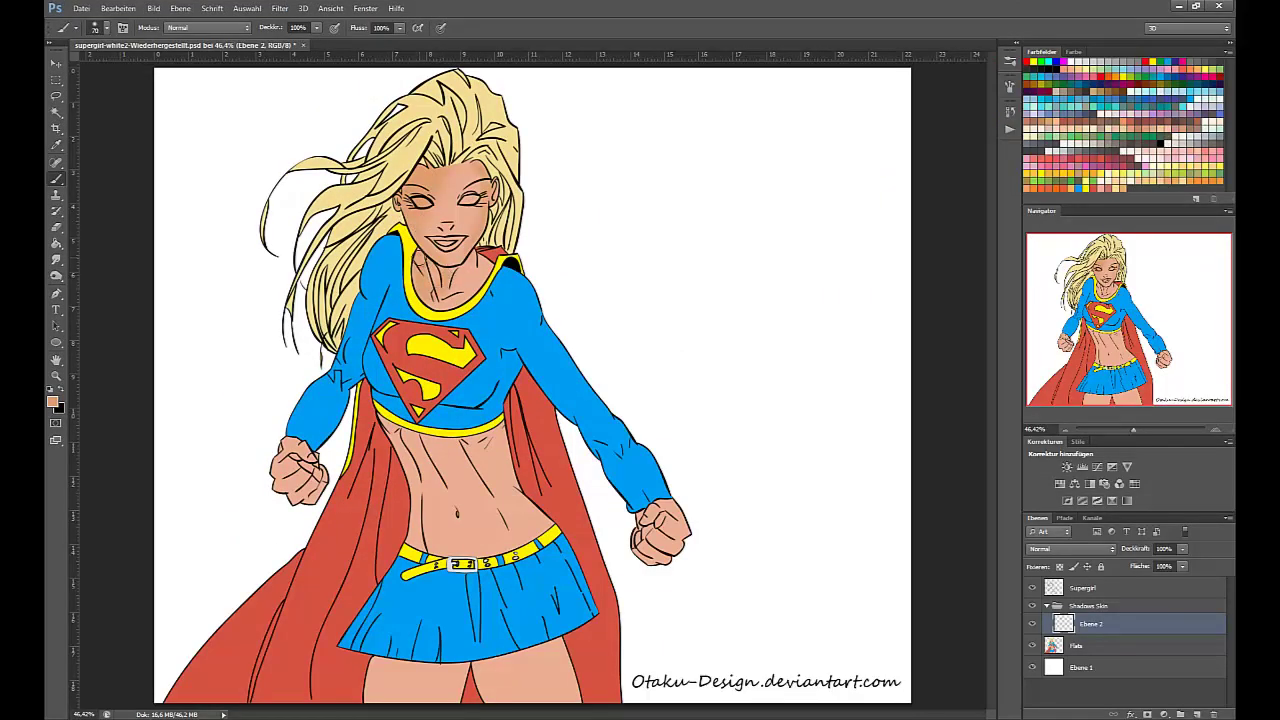
left_click_drag(423, 519, 426, 548)
left_click_drag(463, 449, 492, 494)
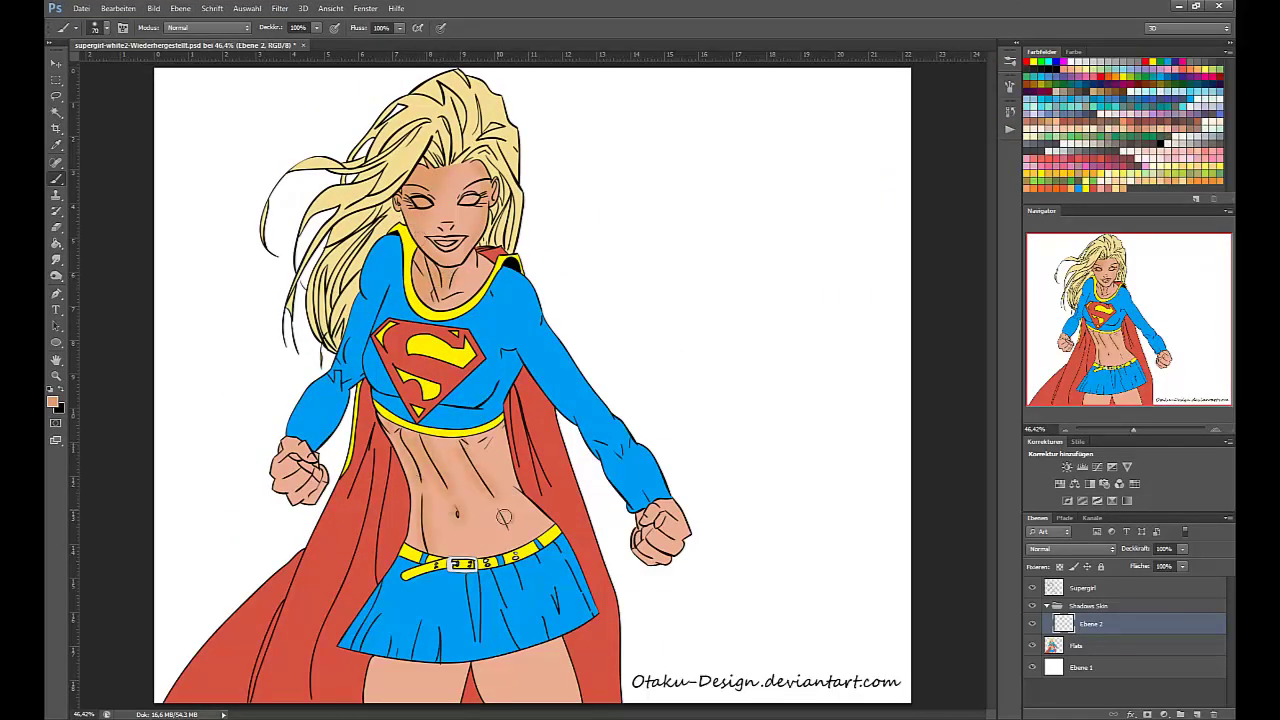
left_click_drag(498, 433, 476, 442)
left_click_drag(499, 435, 513, 482)
- Paint soft light-brown shading on both fists and on the thighs below the skirt hem
left_click_drag(280, 492, 318, 496)
left_click_drag(682, 510, 677, 548)
left_click_drag(556, 644, 480, 667)
mouse_move(464, 668)
left_mouse_down()
mouse_move(376, 661)
mouse_move(487, 698)
left_mouse_up()
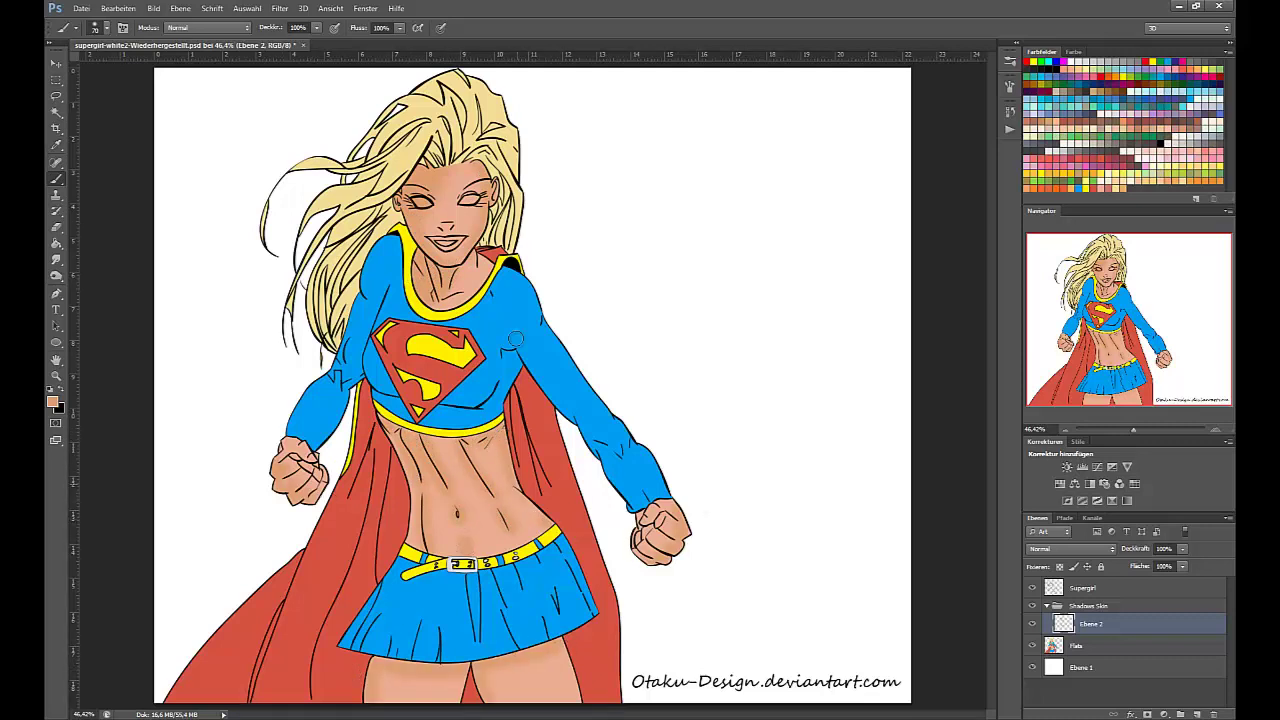
- Add layer Ebene 3 above Ebene 2 in the Shadows Skin group and paint darker brown shadows around the navel and ribs
left_click(1120, 693)
left_click(1197, 714)
left_click_drag(1095, 588, 1102, 615)
left_click(1137, 122)
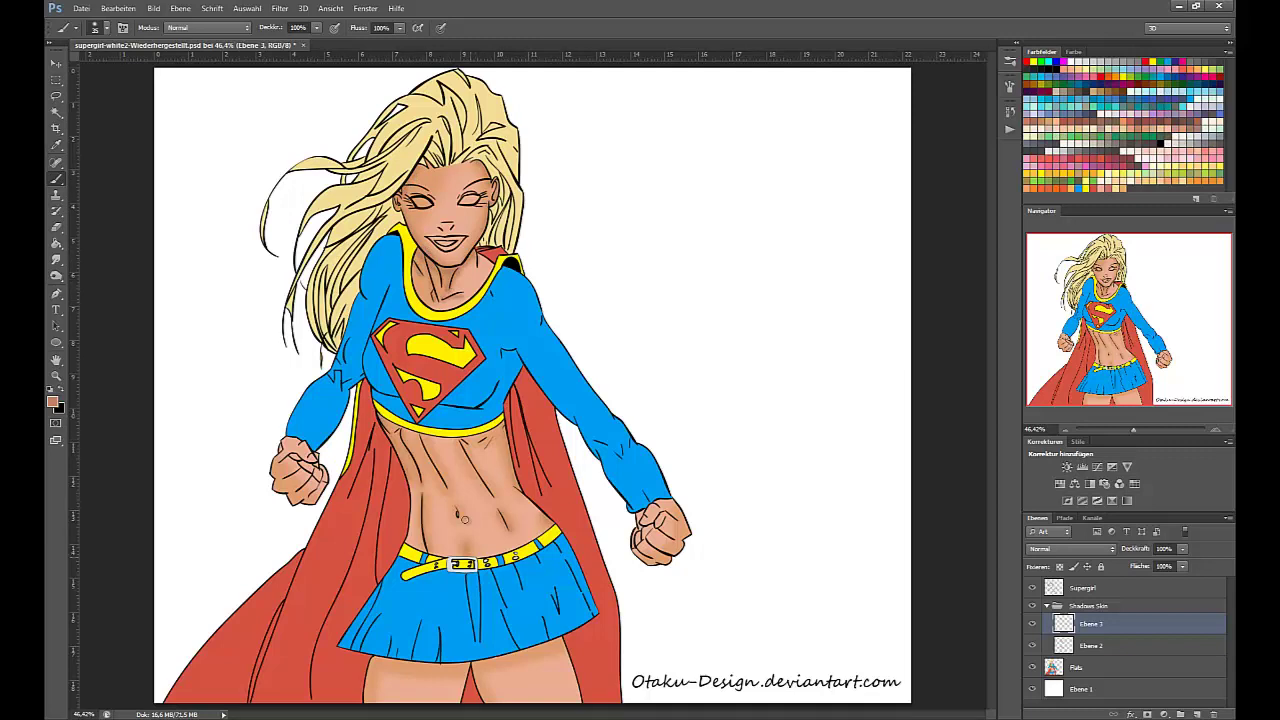
left_click_drag(451, 497, 488, 436)
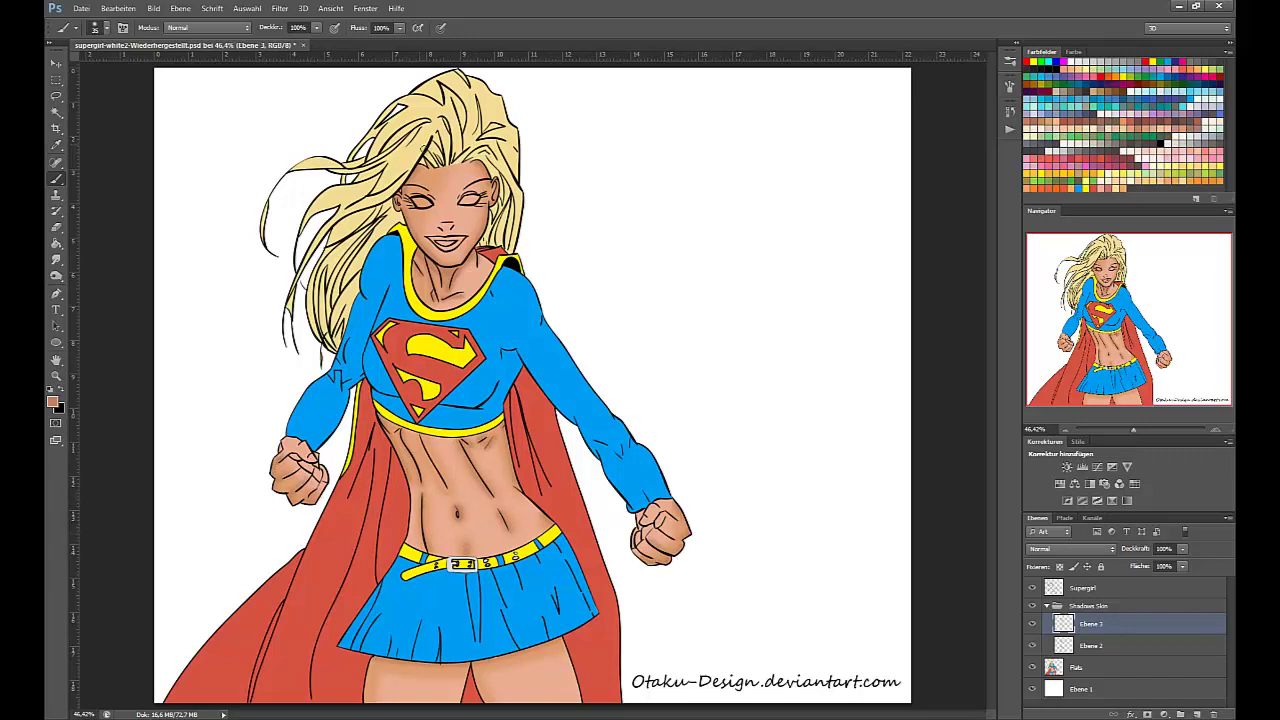
- Erase the skin colour inside both eyes and the teeth on the Flats layer with a small eraser
key("e")
left_click(1092, 646)
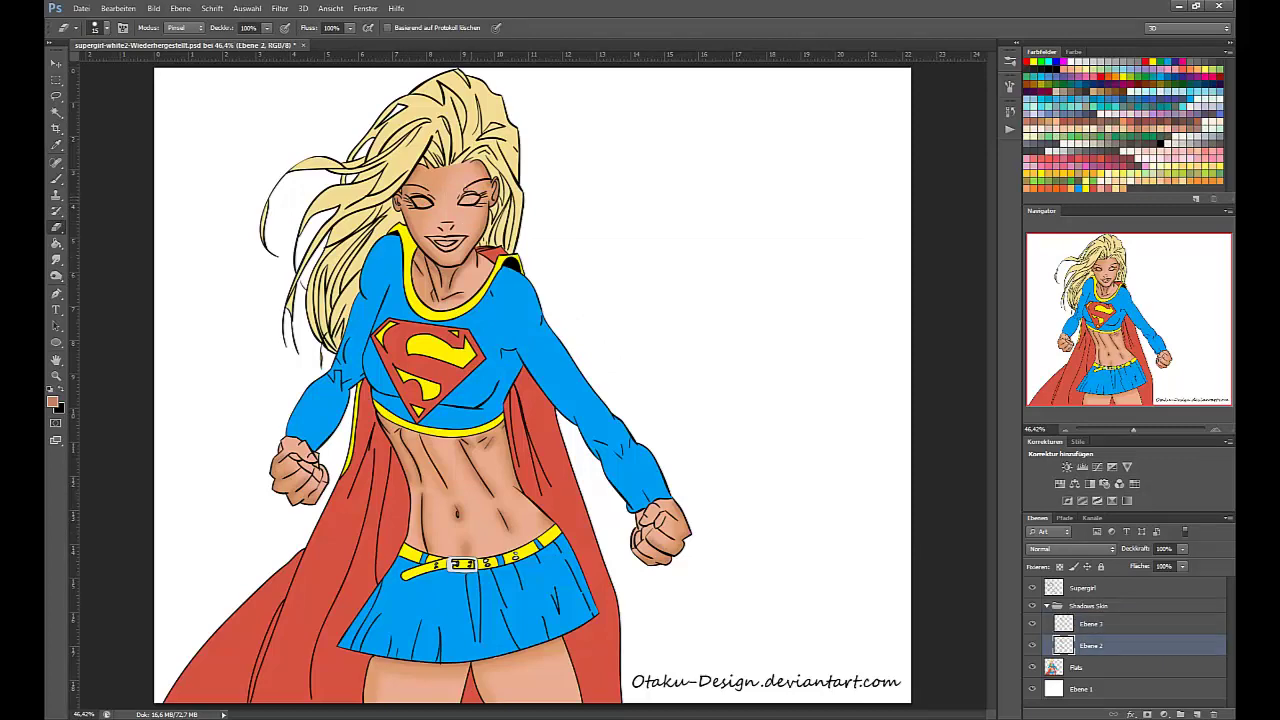
left_click(1075, 667)
scroll(466, 192, "up", 5)
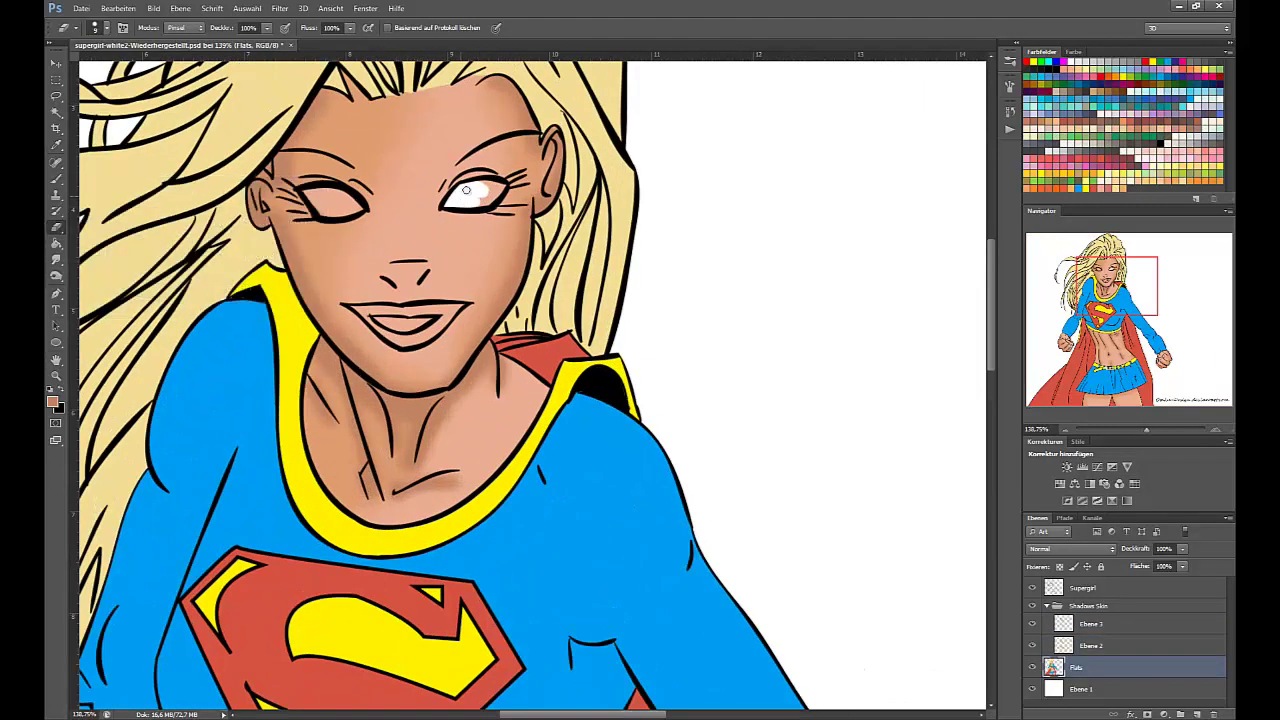
mouse_move(313, 188)
left_mouse_down()
mouse_move(340, 205)
mouse_move(307, 191)
left_mouse_up()
key("alt+bracketright")
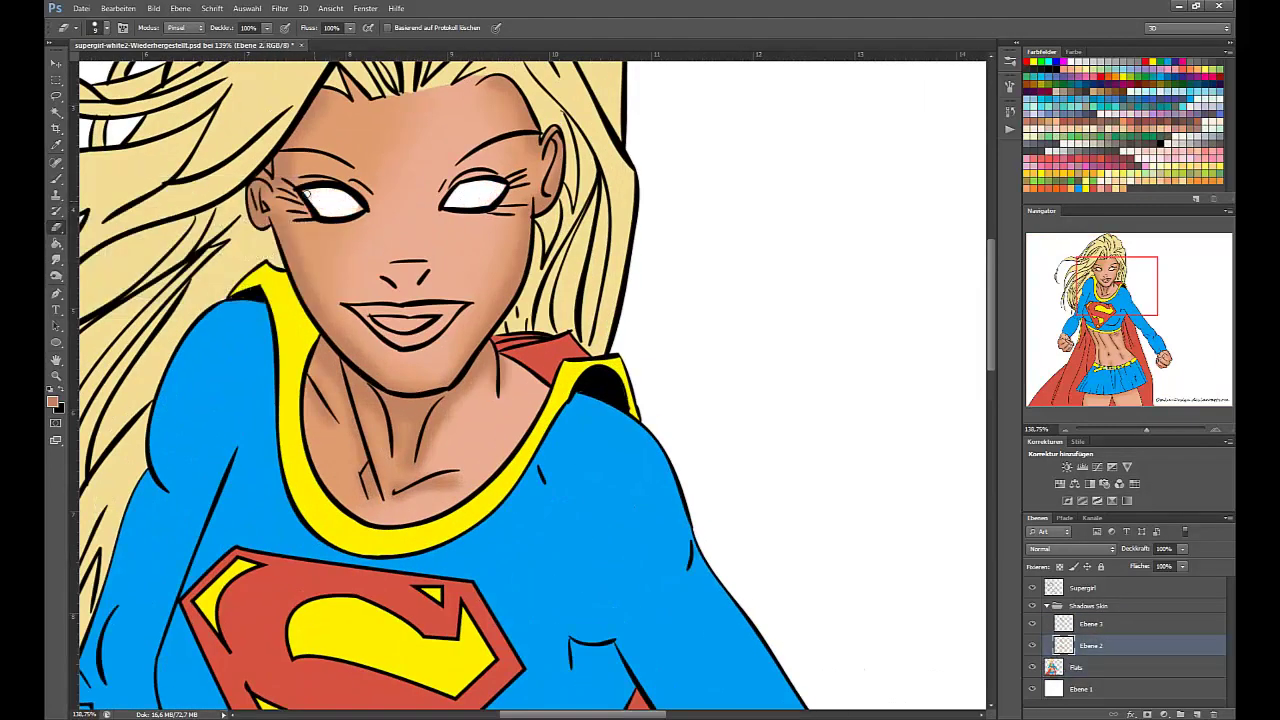
key("alt+bracketleft")
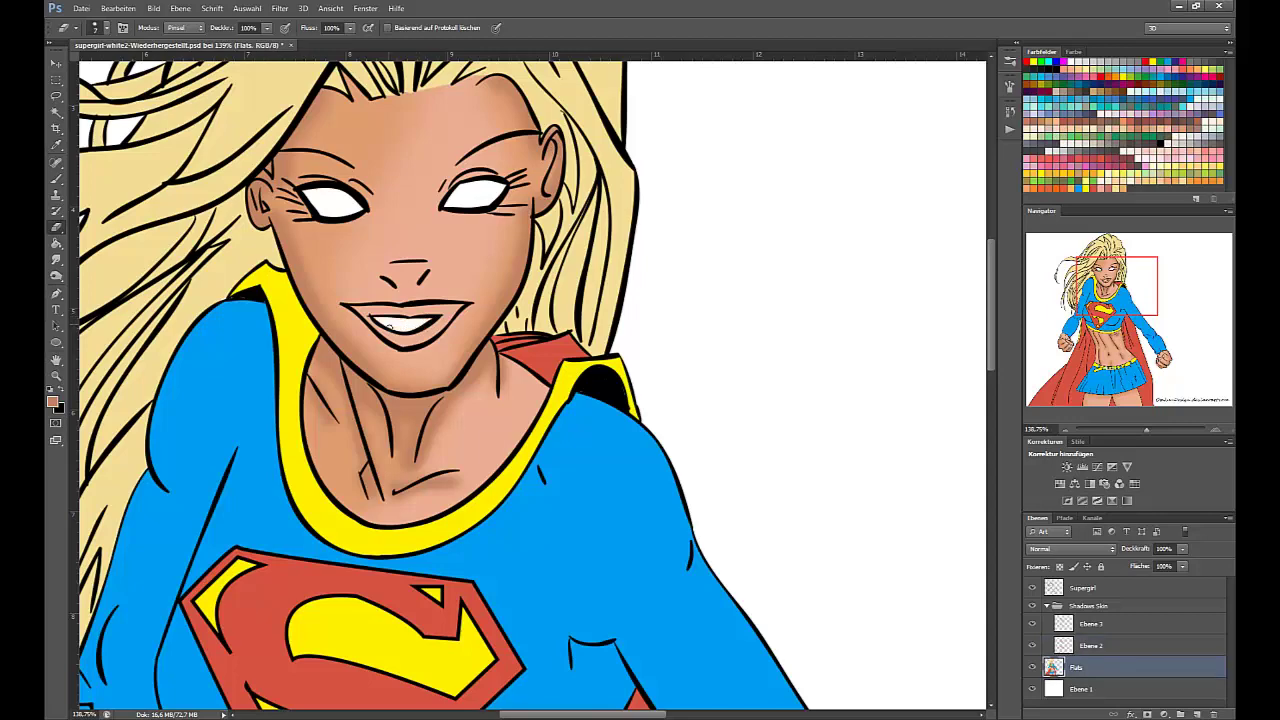
scroll(390, 325, "down", 5)
- Sample the costume blue, show the Supergirl line art again, and set the foreground colour to darker blue #0376b2
key("i")
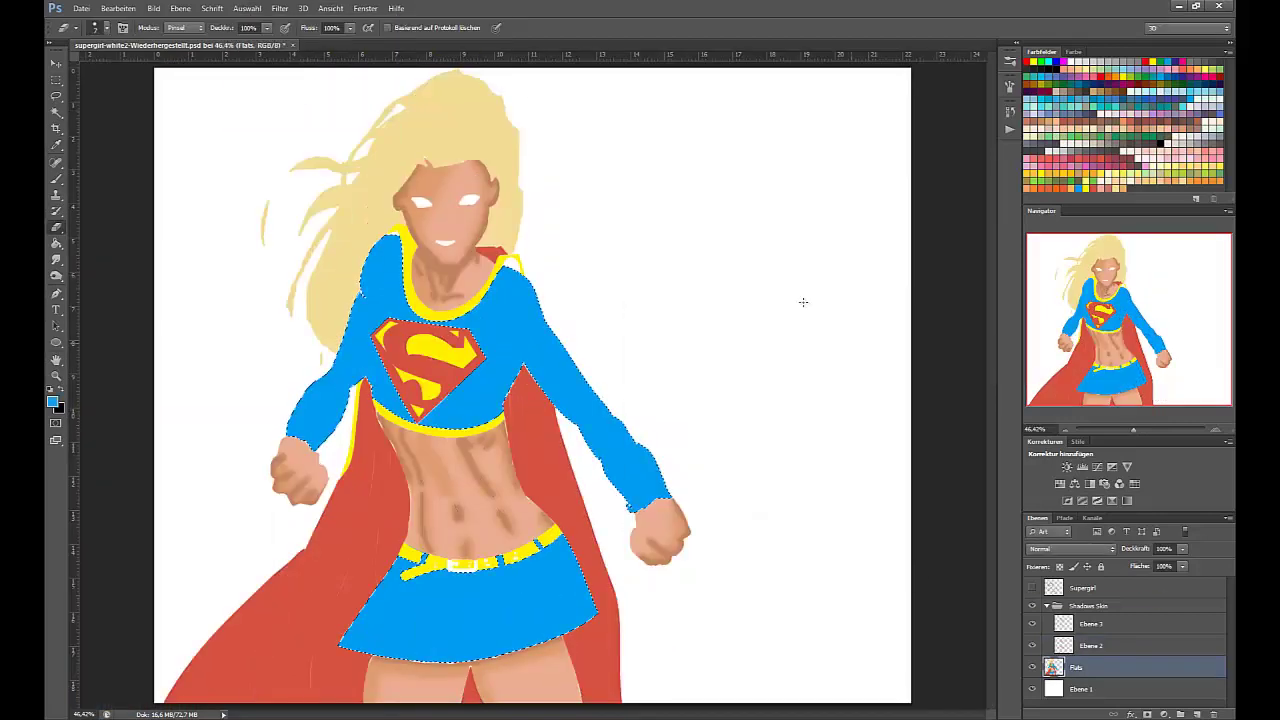
left_click(1032, 587)
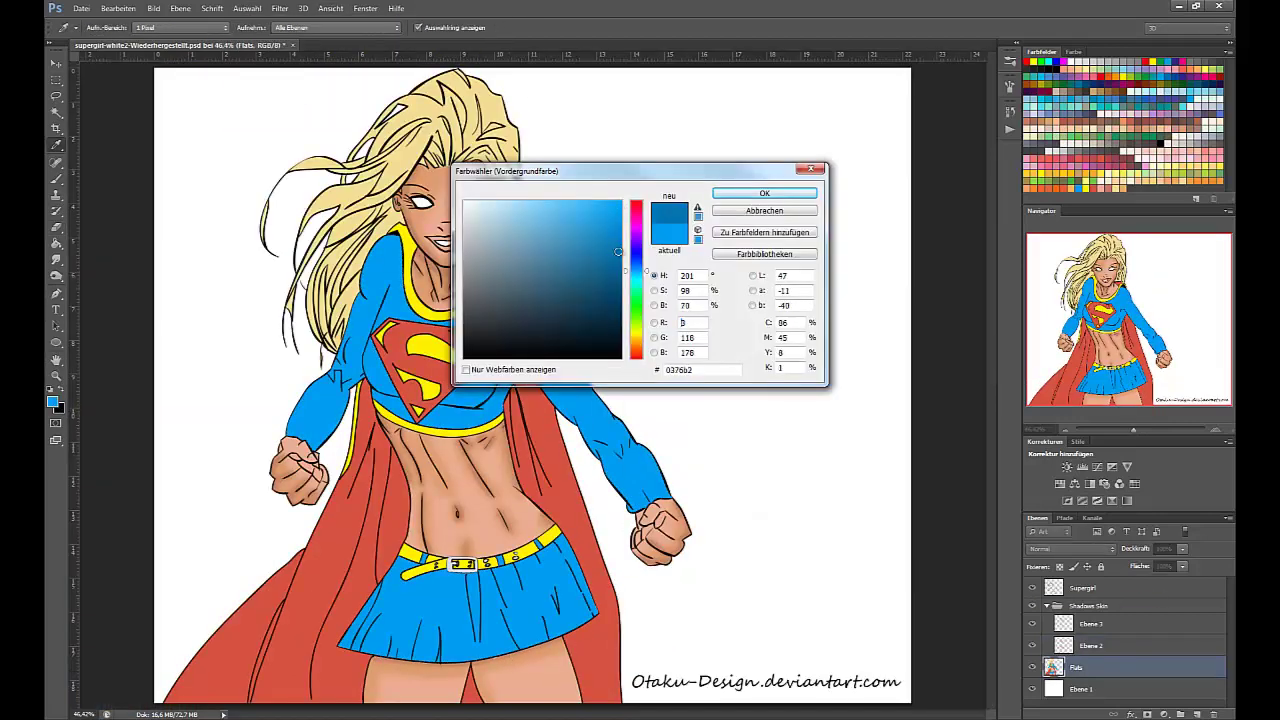
left_click(764, 193)
key("e")
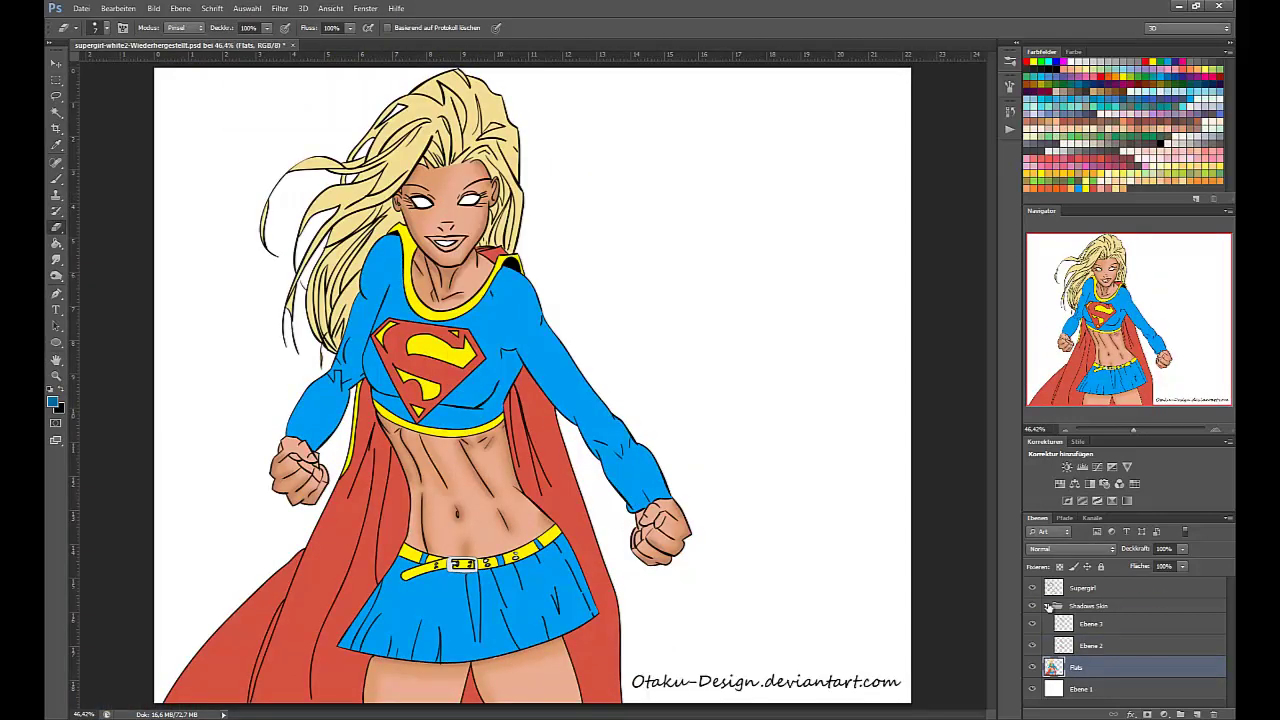
- Collapse the Shadows Skin group and add a group named "Shadowes cloths" above it containing a new empty layer
left_click(1047, 606)
left_click(1088, 606)
left_click(1180, 714)
left_click(1197, 714)
double_click(1076, 606)
type("Shadoes cloths")
key("Return")
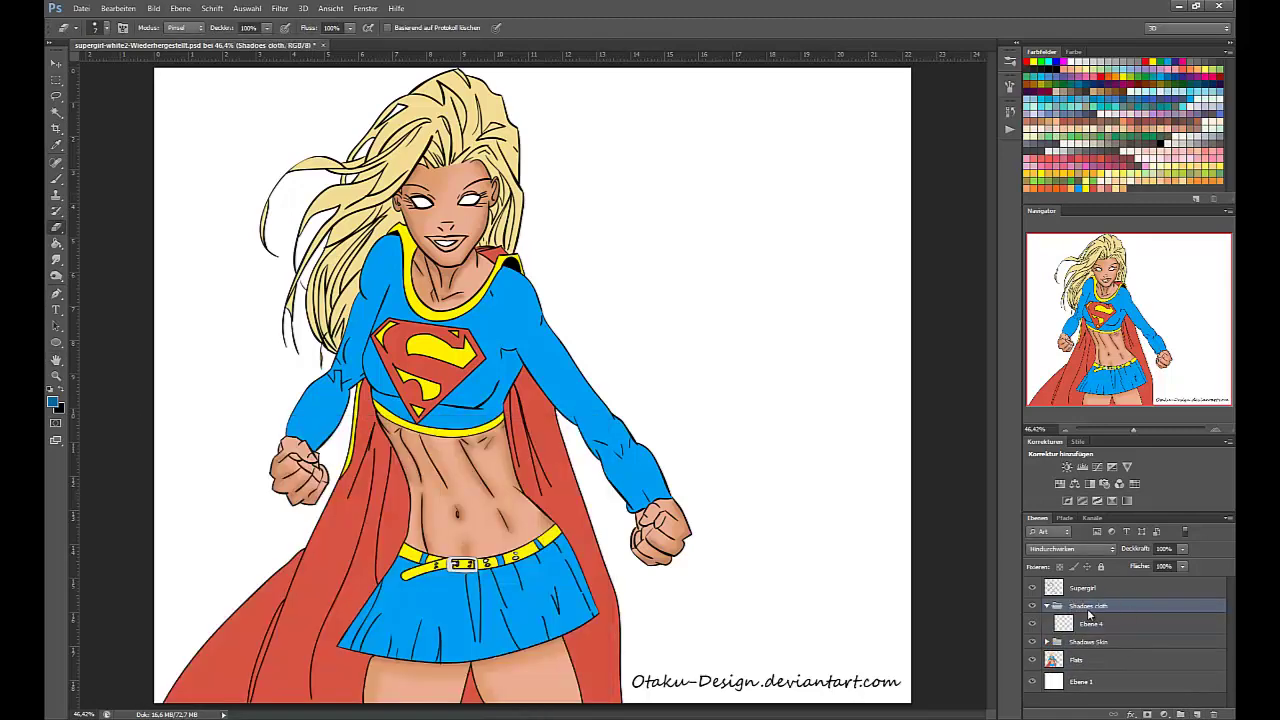
double_click(1088, 607)
type("Shadowes cloths")
- Paint dark blue shadows on Ebene 4 over the blue top's left shoulder, chest and sides with an enlarged soft brush
left_click(1110, 624)
key("b")
right_click(308, 348)
key("Return")
key("bracketright")
key("bracketright")
key("bracketright")
key("bracketright")
key("bracketright")
key("bracketright")
key("bracketright")
key("bracketright")
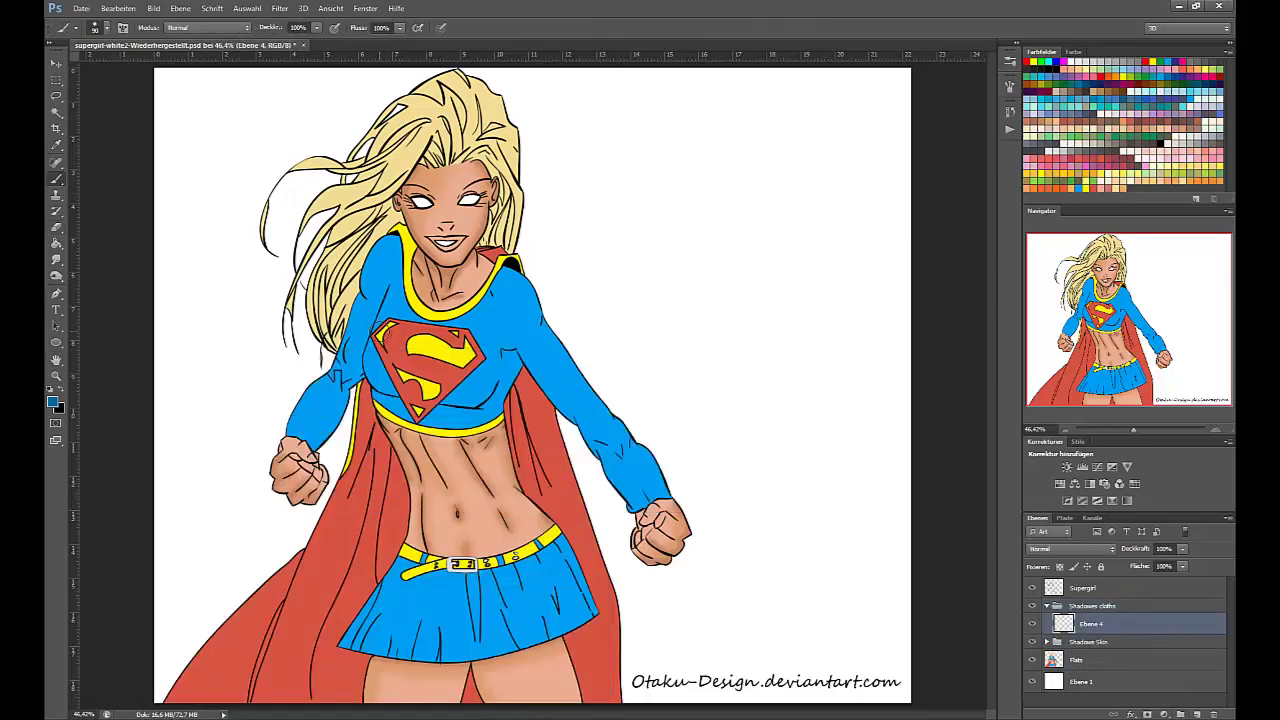
mouse_move(395, 246)
left_mouse_down()
mouse_move(348, 382)
mouse_move(406, 410)
mouse_move(488, 409)
mouse_move(514, 354)
mouse_move(494, 398)
left_mouse_up()
left_click_drag(491, 293, 501, 316)
left_click_drag(491, 397, 507, 352)
mouse_move(508, 345)
left_mouse_down()
mouse_move(554, 343)
mouse_move(541, 346)
left_mouse_up()
key("ctrl+z")
- Shade the right sleeve down to the elbow fold and both cuffs dark blue, using a smaller brush for the cuffs
mouse_move(541, 340)
left_mouse_down()
mouse_move(542, 317)
mouse_move(592, 408)
left_mouse_up()
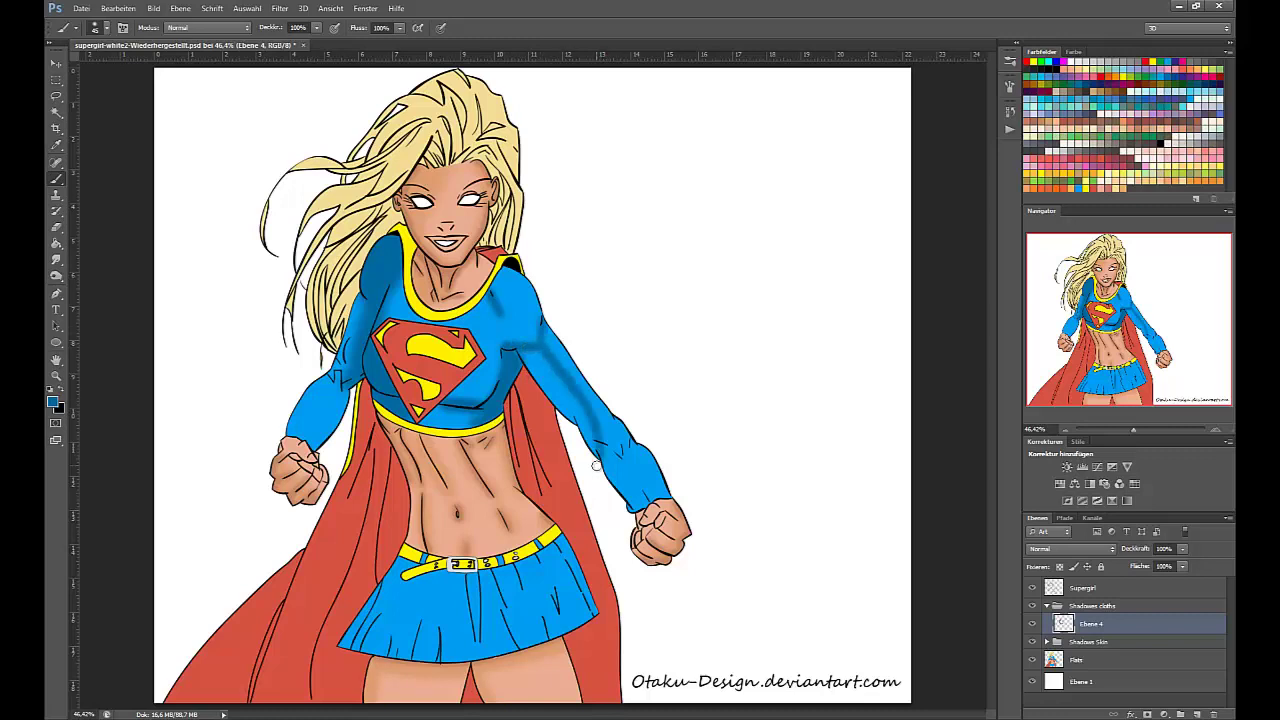
mouse_move(597, 466)
left_mouse_down()
mouse_move(590, 440)
mouse_move(625, 426)
mouse_move(613, 456)
left_mouse_up()
key("bracketleft")
key("bracketleft")
key("bracketleft")
left_click_drag(290, 433, 300, 435)
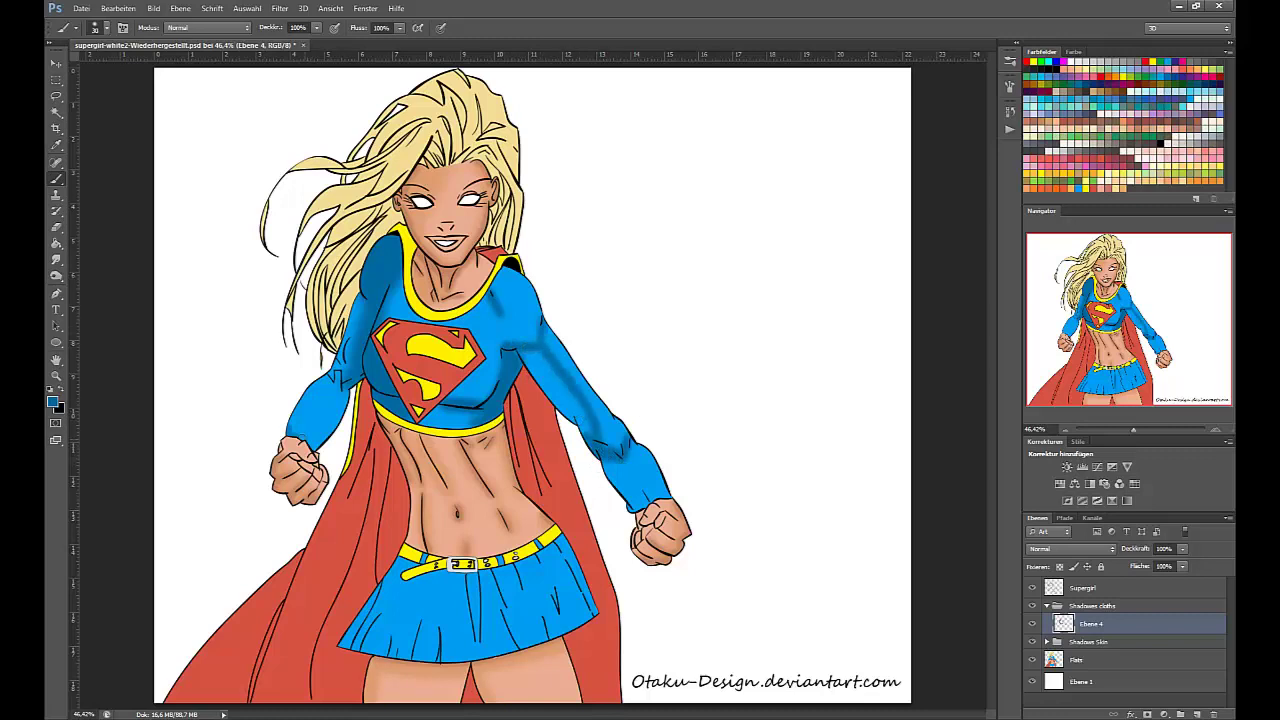
left_click_drag(633, 509, 667, 497)
- Shade the left half of the skirt dark blue with a larger brush and erase the overspill along the central pleat
key("bracketright")
key("bracketright")
key("bracketright")
key("bracketright")
mouse_move(404, 566)
left_mouse_down()
mouse_move(375, 625)
mouse_move(454, 578)
mouse_move(400, 660)
left_mouse_up()
left_click_drag(448, 620, 444, 656)
key("e")
mouse_move(465, 576)
left_mouse_down()
mouse_move(466, 610)
mouse_move(448, 658)
left_mouse_up()
- Paint the narrow central pleat of the skirt dark blue with a smaller brush
key("b")
key("bracketleft")
key("bracketleft")
key("bracketleft")
left_click_drag(463, 570, 477, 660)
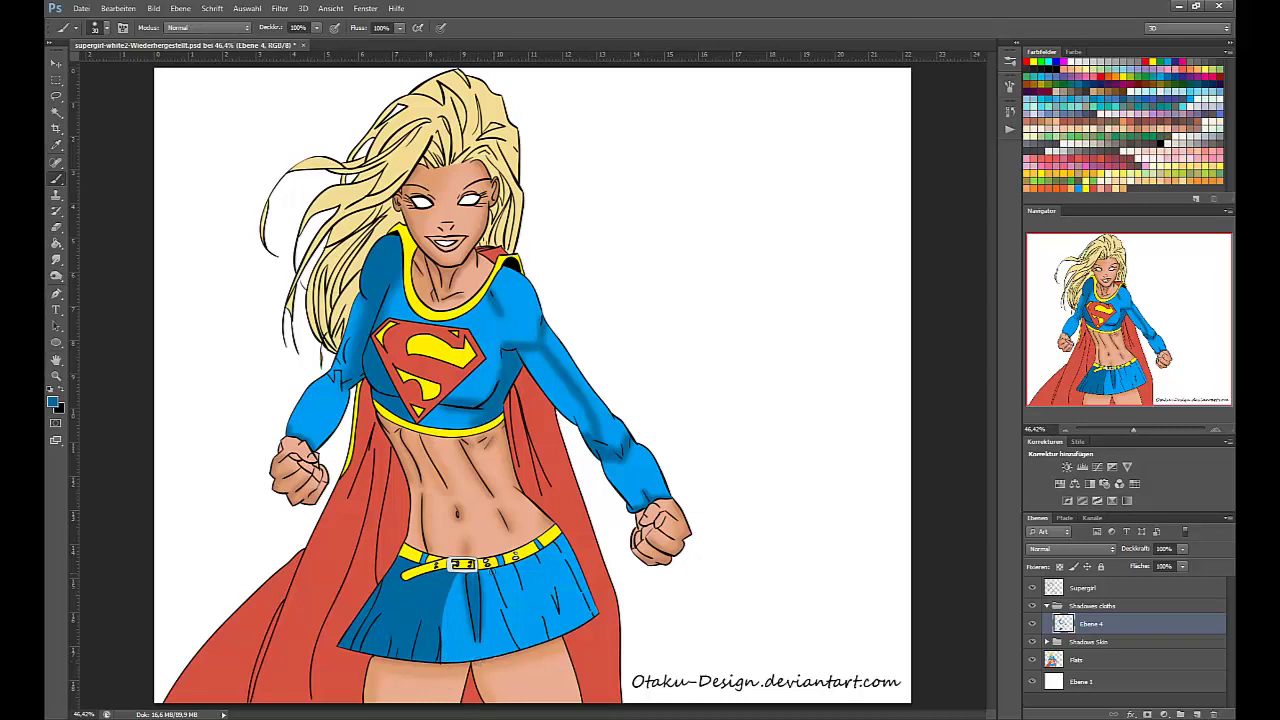
- Undo the last stroke and paint narrow dark blue fold shadows across the right half of the skirt
key("ctrl+z")
mouse_move(490, 571)
left_mouse_down()
mouse_move(513, 644)
mouse_move(549, 640)
left_mouse_up()
left_click_drag(555, 594, 558, 616)
left_click_drag(593, 614, 588, 593)
left_click_drag(564, 541, 582, 590)
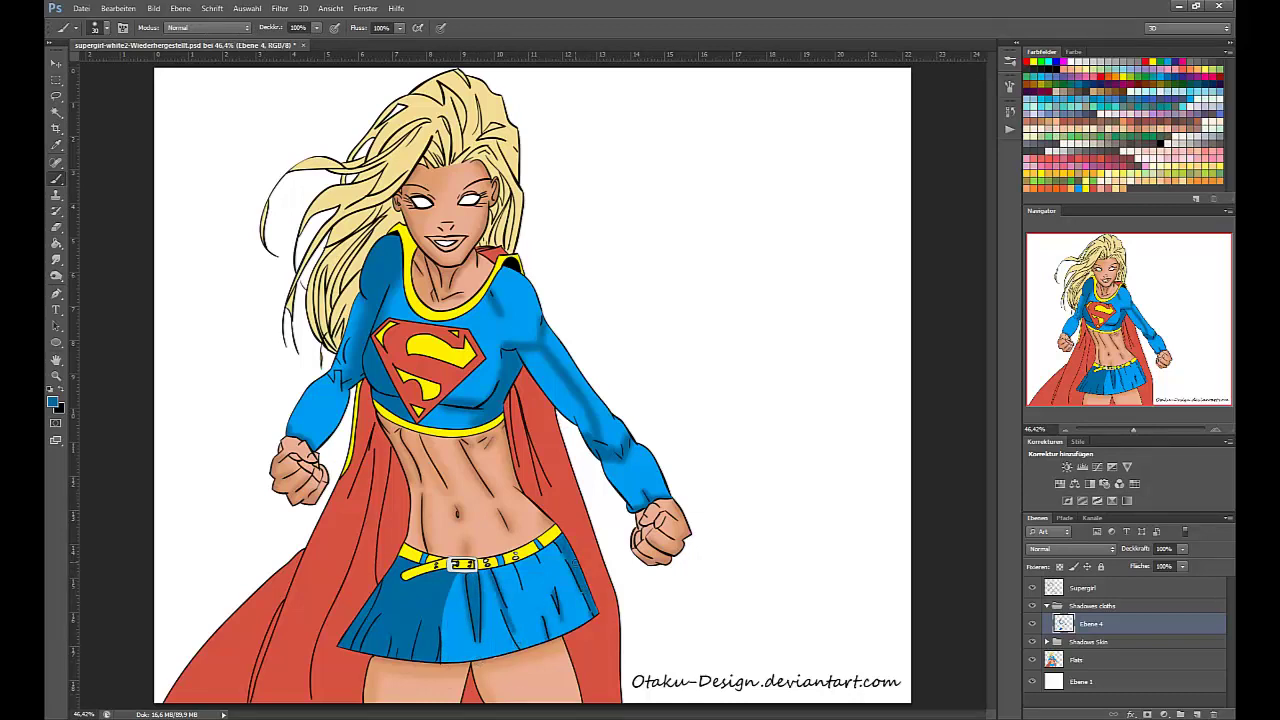
- Select the red cape and emblem areas by colour range with the line art hidden, and choose a darker red brush colour
left_click(252, 9)
left_click(275, 38)
left_click(1032, 588)
left_click(53, 402)
left_click(350, 560)
left_click(970, 327)
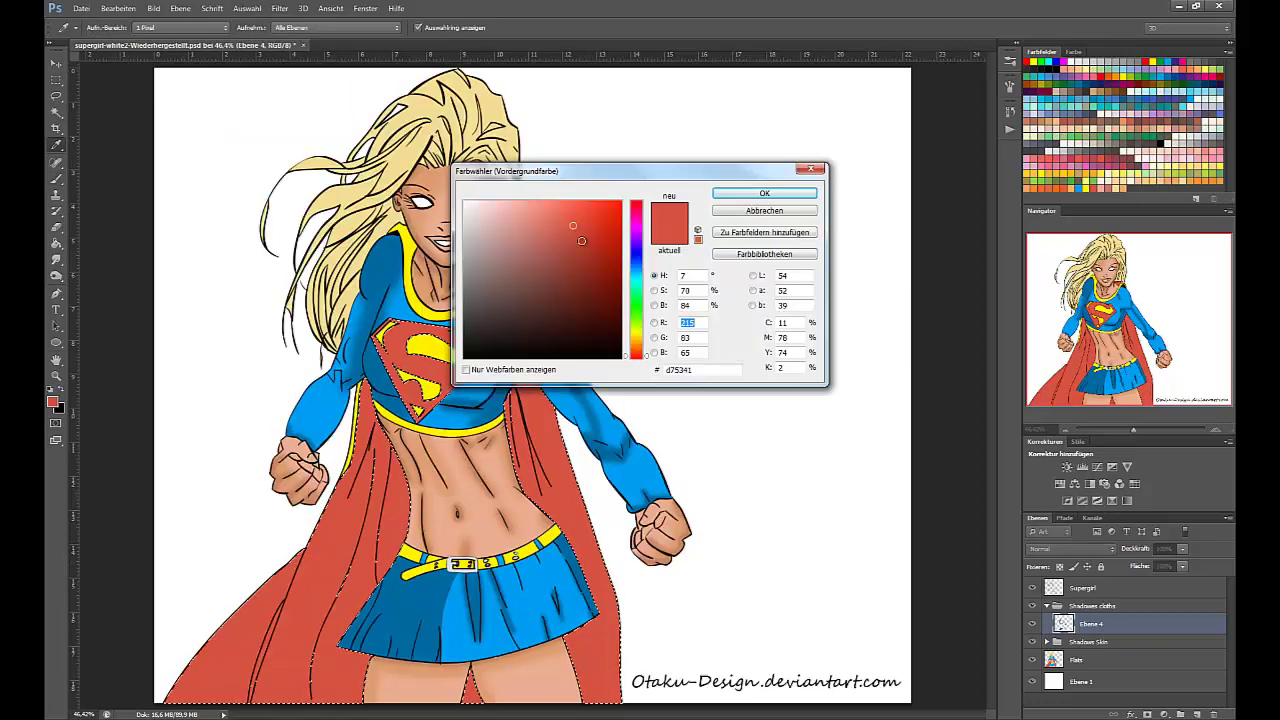
left_click(760, 201)
- Paint dark red shadows on the emblem and down the folds of the left side of the cape, hiding the selection outline
mouse_move(400, 340)
left_mouse_down()
mouse_move(470, 400)
mouse_move(430, 370)
mouse_move(288, 698)
left_mouse_up()
key("ctrl+h")
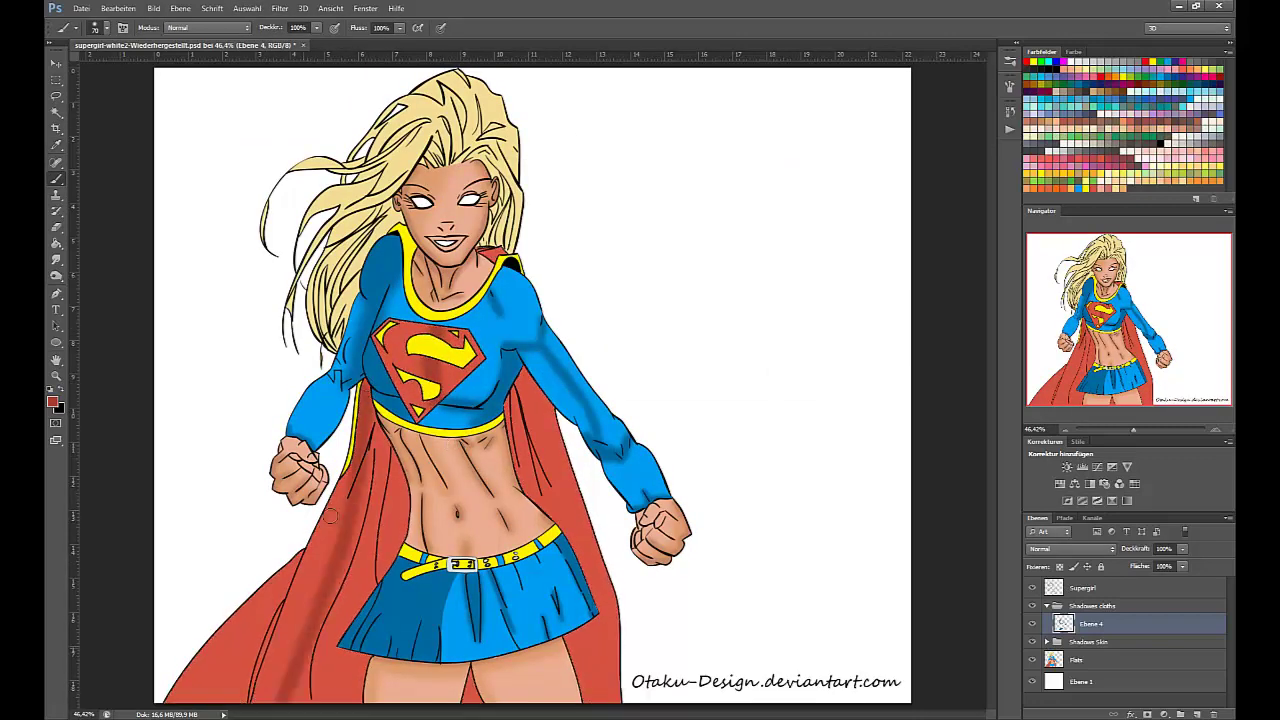
mouse_move(330, 516)
left_mouse_down()
mouse_move(254, 692)
mouse_move(328, 558)
mouse_move(292, 700)
mouse_move(343, 557)
mouse_move(299, 690)
mouse_move(362, 551)
left_mouse_up()
key("e")
key("b")
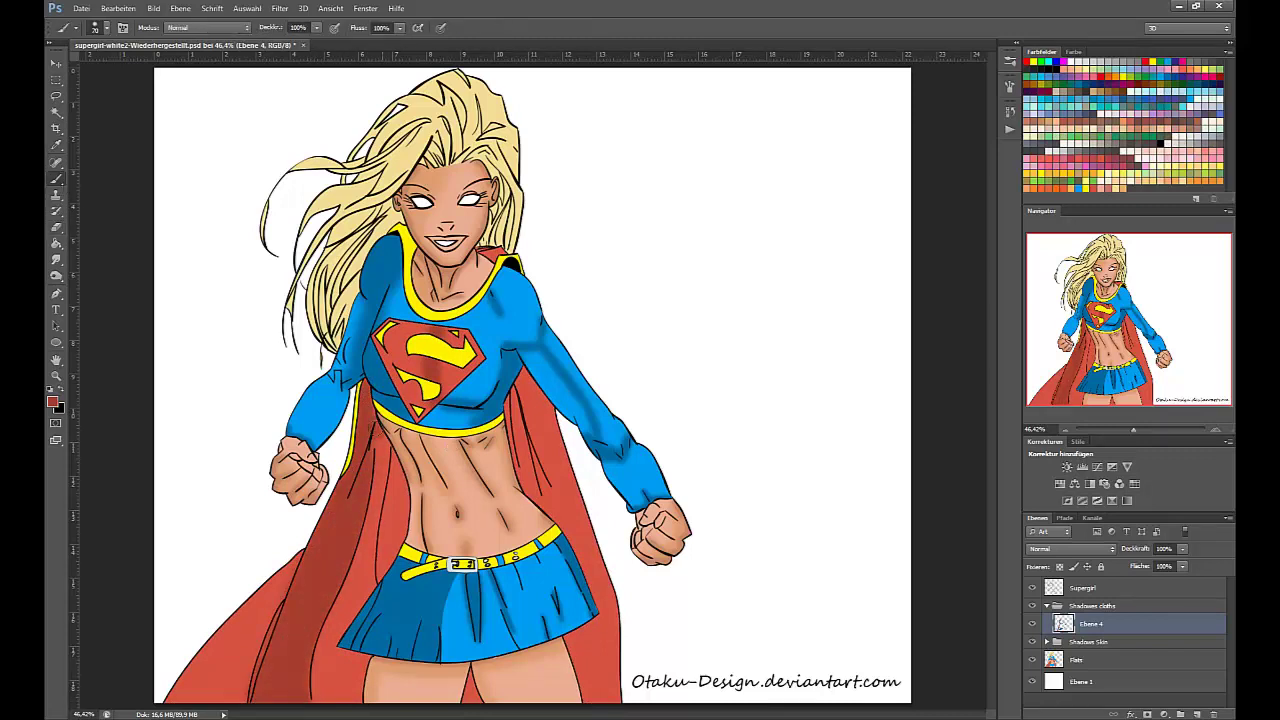
- Paint dark red shadows on the right side of the cape beside the torso and below the skirt, adjusting the brush size
key("bracketleft")
key("bracketleft")
key("bracketleft")
key("bracketleft")
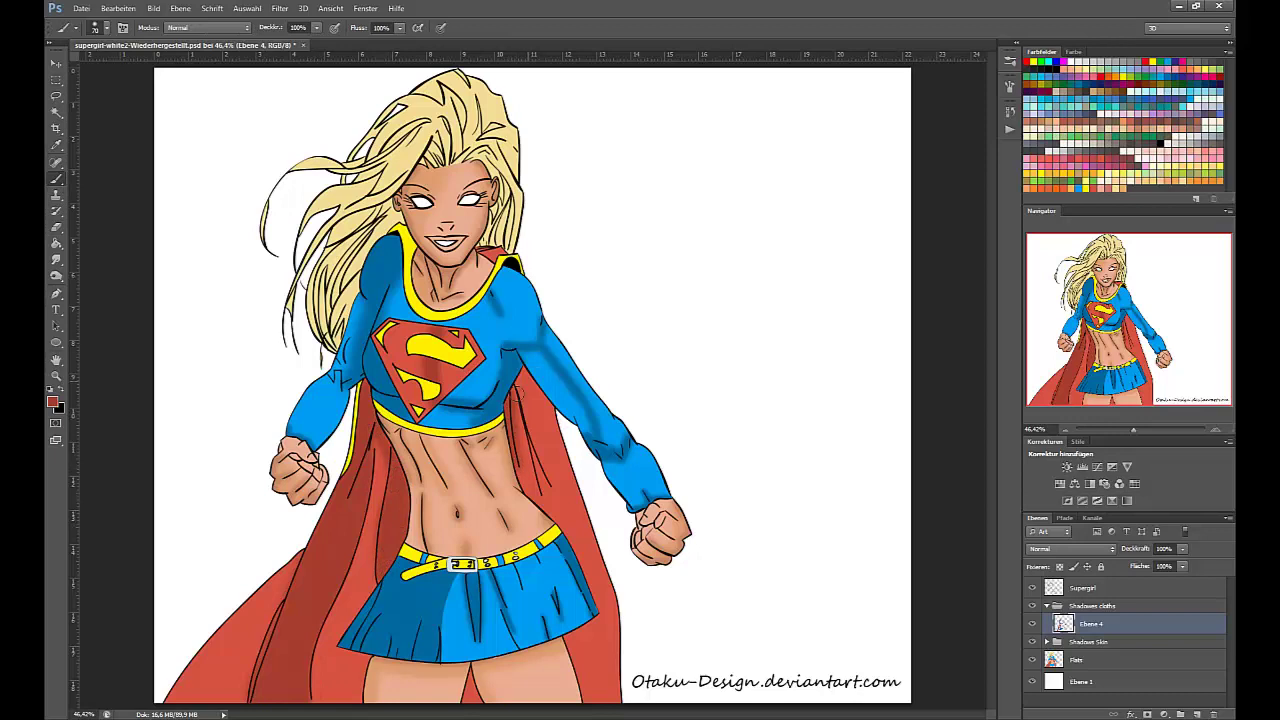
left_click_drag(524, 405, 543, 492)
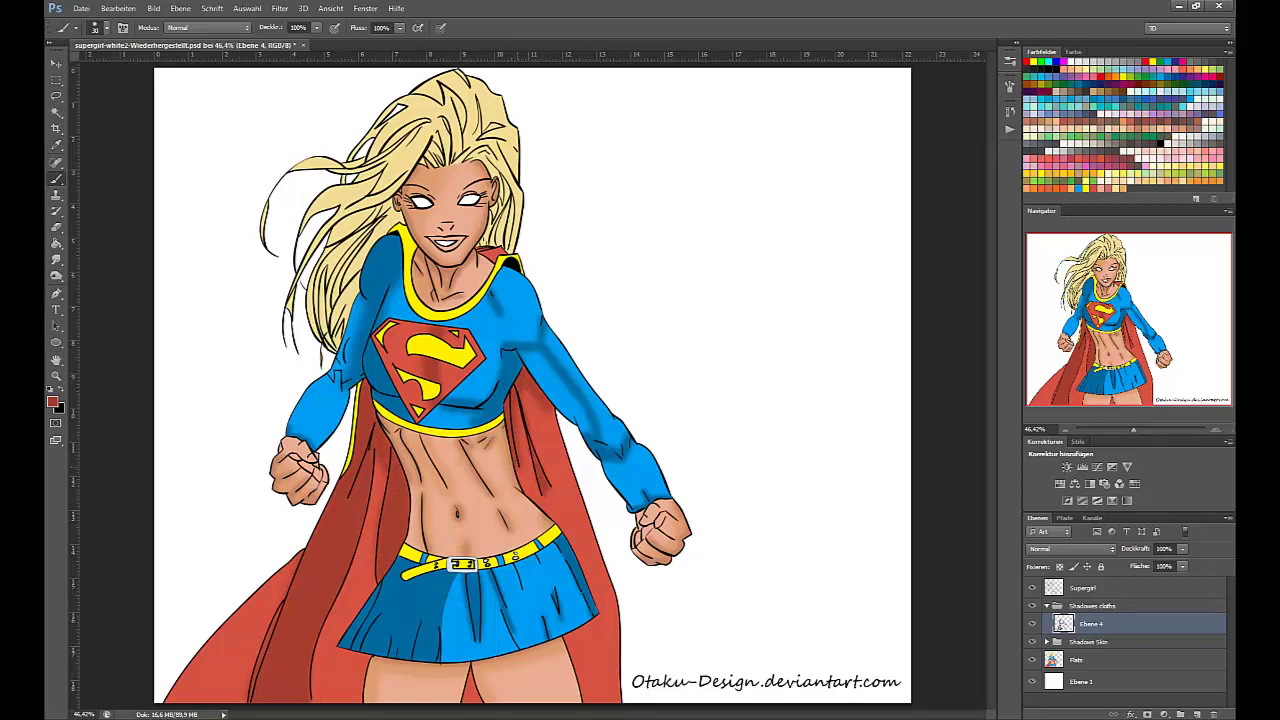
mouse_move(568, 640)
left_mouse_down()
mouse_move(604, 612)
mouse_move(587, 700)
left_mouse_up()
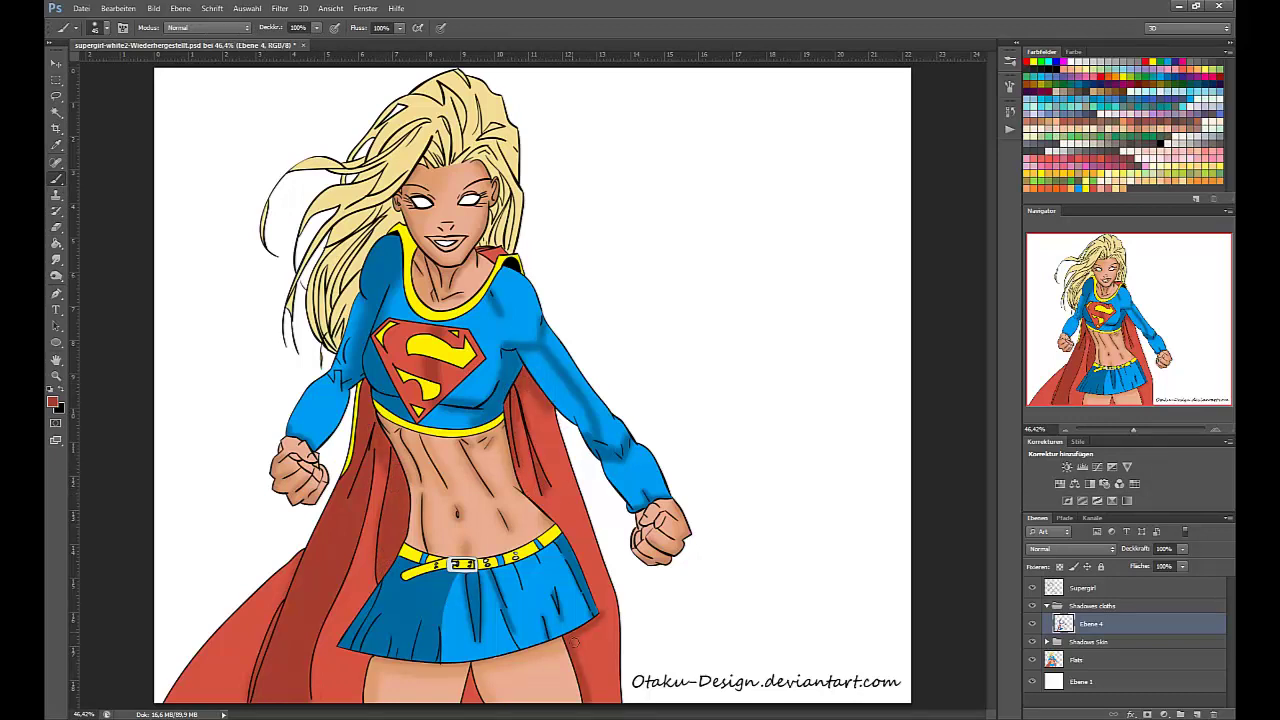
key("bracketright")
key("bracketright")
key("bracketright")
left_click_drag(554, 411, 580, 494)
- Sample the yellow of the cape's edging and prepare a small brush on the Flats layer at the lower left cape fold
left_click(56, 145)
left_click(353, 425)
left_click(57, 179)
left_click(1076, 659)
scroll(267, 630, "up", 9)
right_click(271, 648)
left_click_drag(318, 586, 296, 586)
- Try painting the yellow hem strip of the lower left cape fold on Ebene 4 and erase it again
left_click(1091, 624)
mouse_move(274, 654)
left_mouse_down()
mouse_move(304, 574)
mouse_move(258, 696)
mouse_move(275, 655)
left_mouse_up()
left_click_drag(280, 636, 369, 443)
left_click_drag(334, 523, 314, 612)
left_click_drag(314, 612, 333, 538)
key("e")
key("ctrl+0")
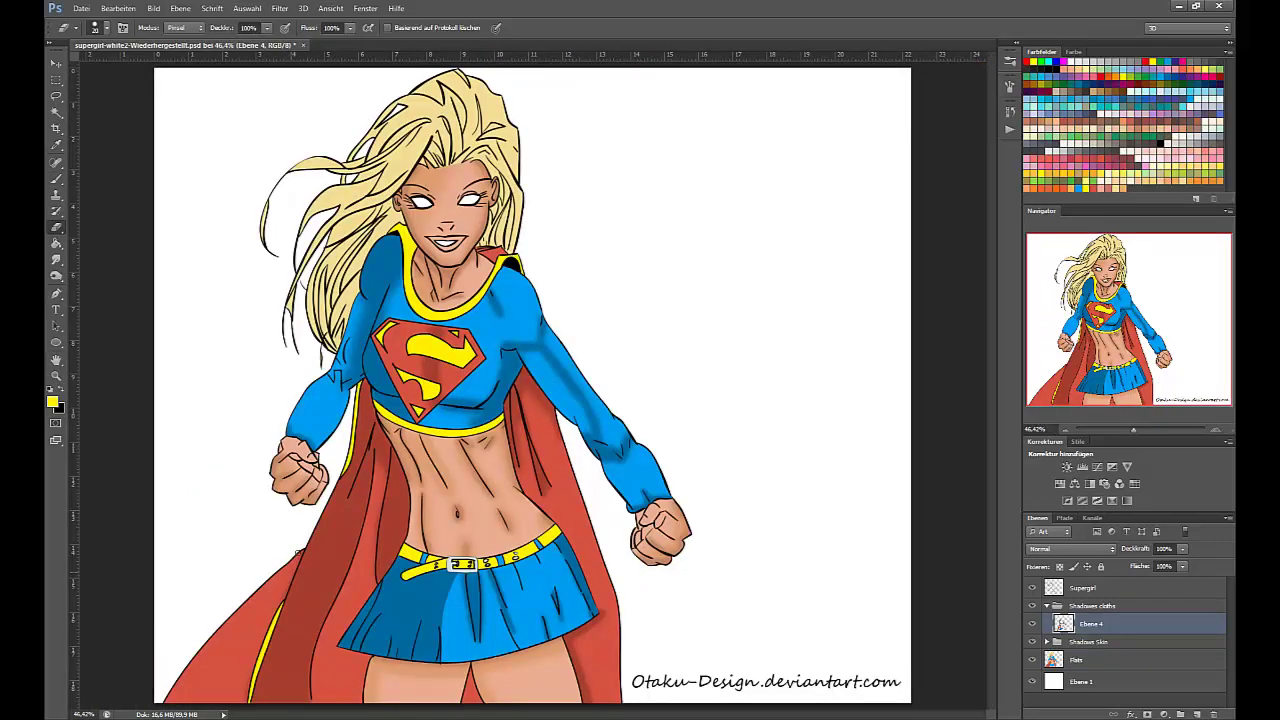
left_click_drag(252, 698, 282, 603)
- Paint the yellow hem strip along the lower left cape fold on the Flats layer and undo the last stroke
left_click(1076, 660)
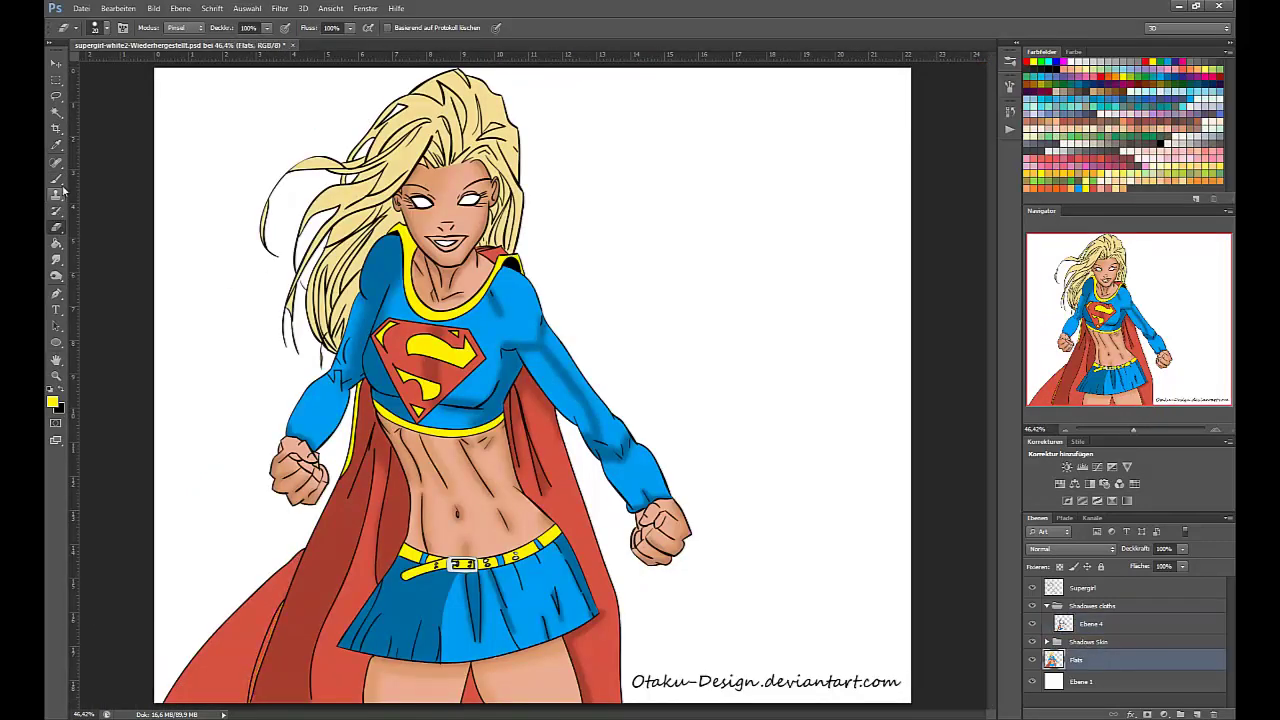
left_click(57, 179)
scroll(257, 681, "up", 1)
scroll(257, 680, "up", 3)
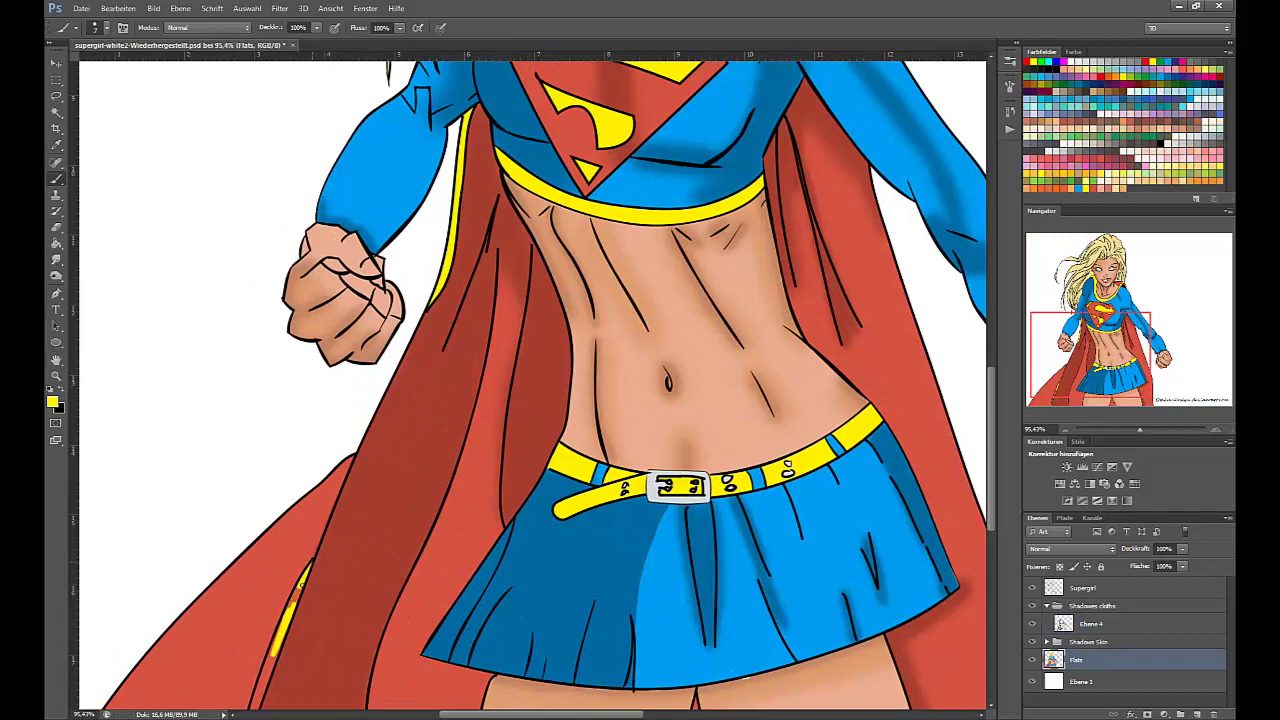
left_click_drag(293, 595, 361, 461)
left_click_drag(343, 520, 308, 635)
key("ctrl+z")
- Clean the cape shadow off the yellow hem strip on Ebene 4 and sample the cape's dark red
key("e")
left_click(1091, 624)
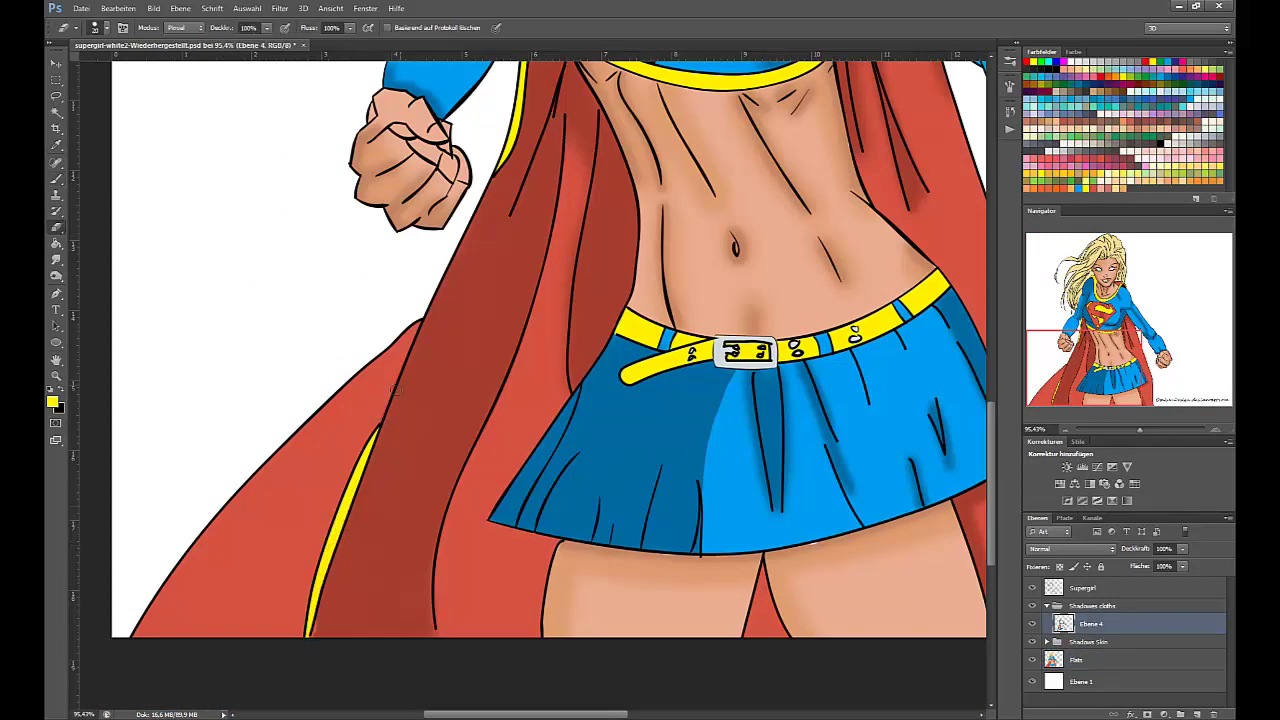
key("i")
left_click(582, 143)
key("b")
key("ctrl+0")
key("e")
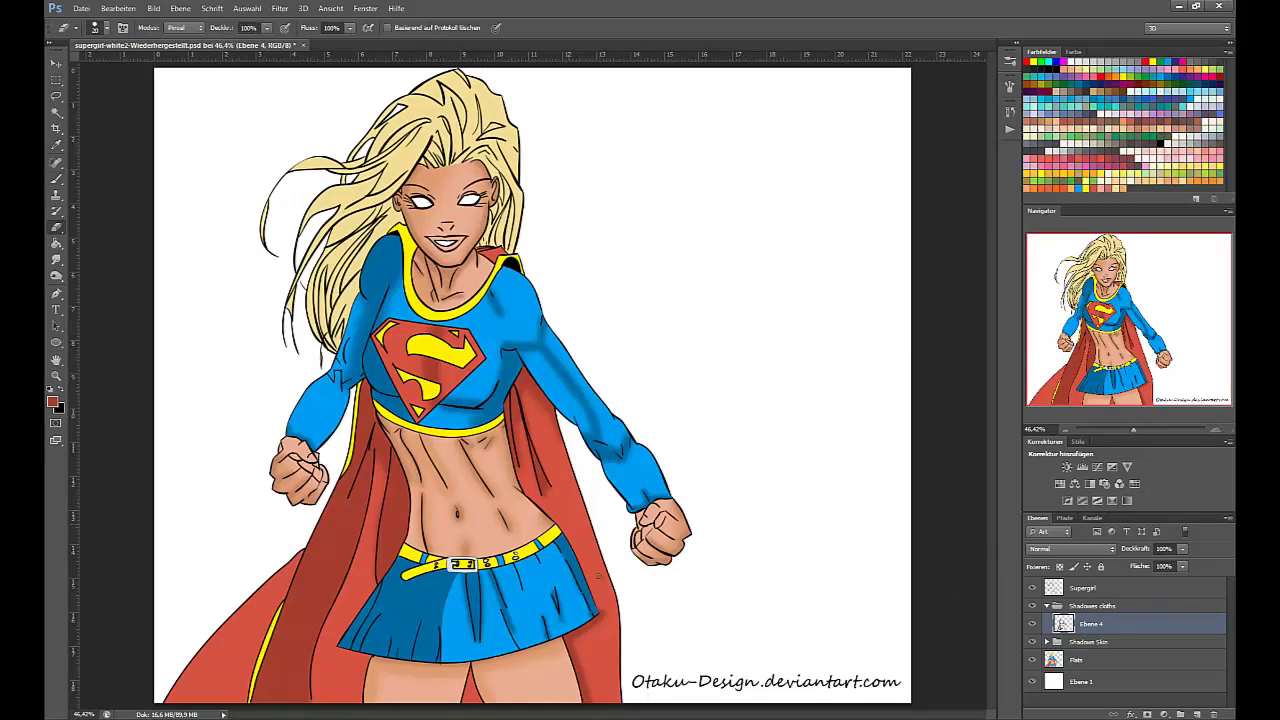
- Select the blonde hair by colour range with the line art temporarily hidden
left_click(56, 178)
left_click(1130, 178)
right_click(214, 184)
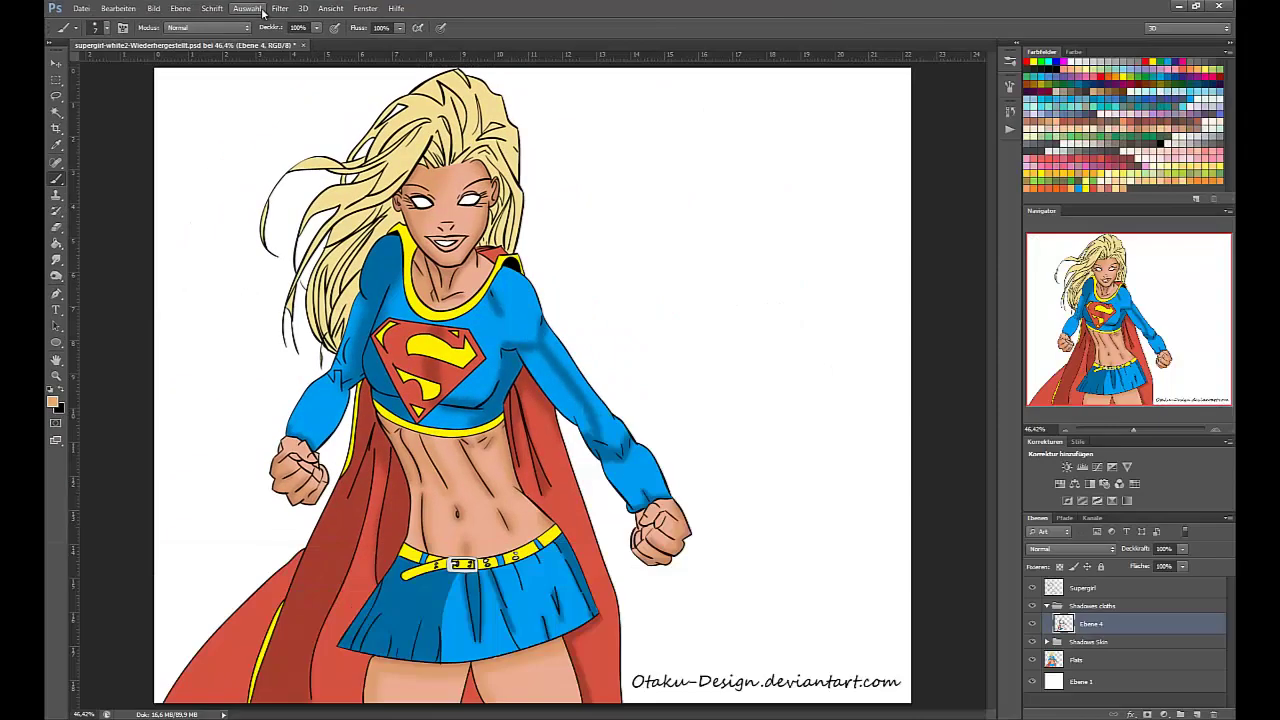
left_click(279, 9)
left_click(1032, 588)
left_click(247, 9)
left_click(291, 115)
left_click(440, 120)
left_click(882, 336)
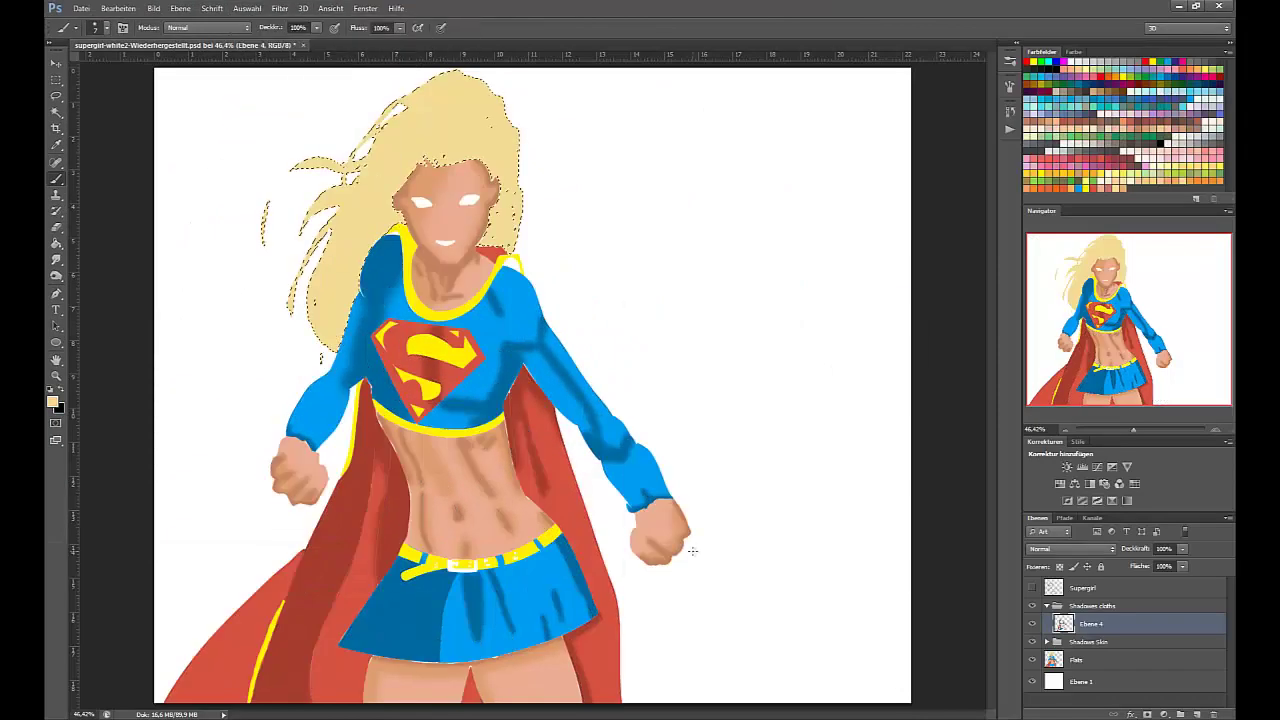
left_click(1032, 588)
left_click(56, 96)
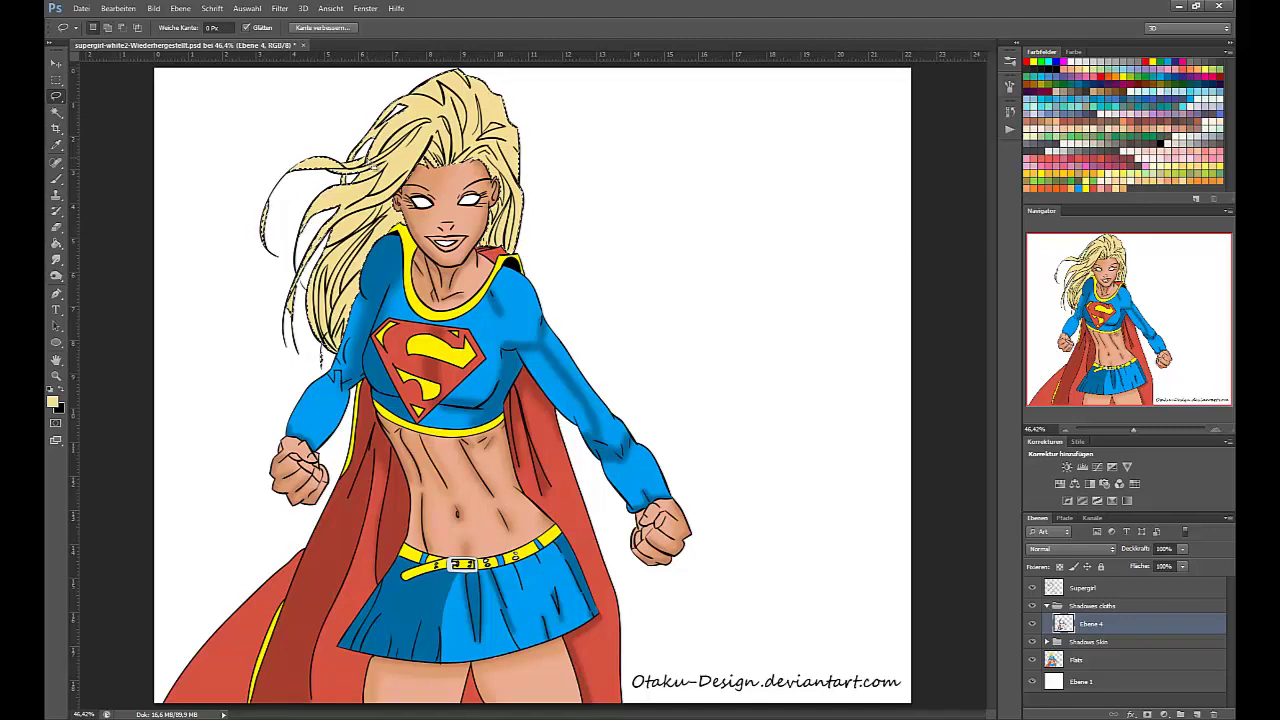
- Collapse the clothing shadow group and create a group named Shadows Hair containing a new layer
left_click(1047, 606)
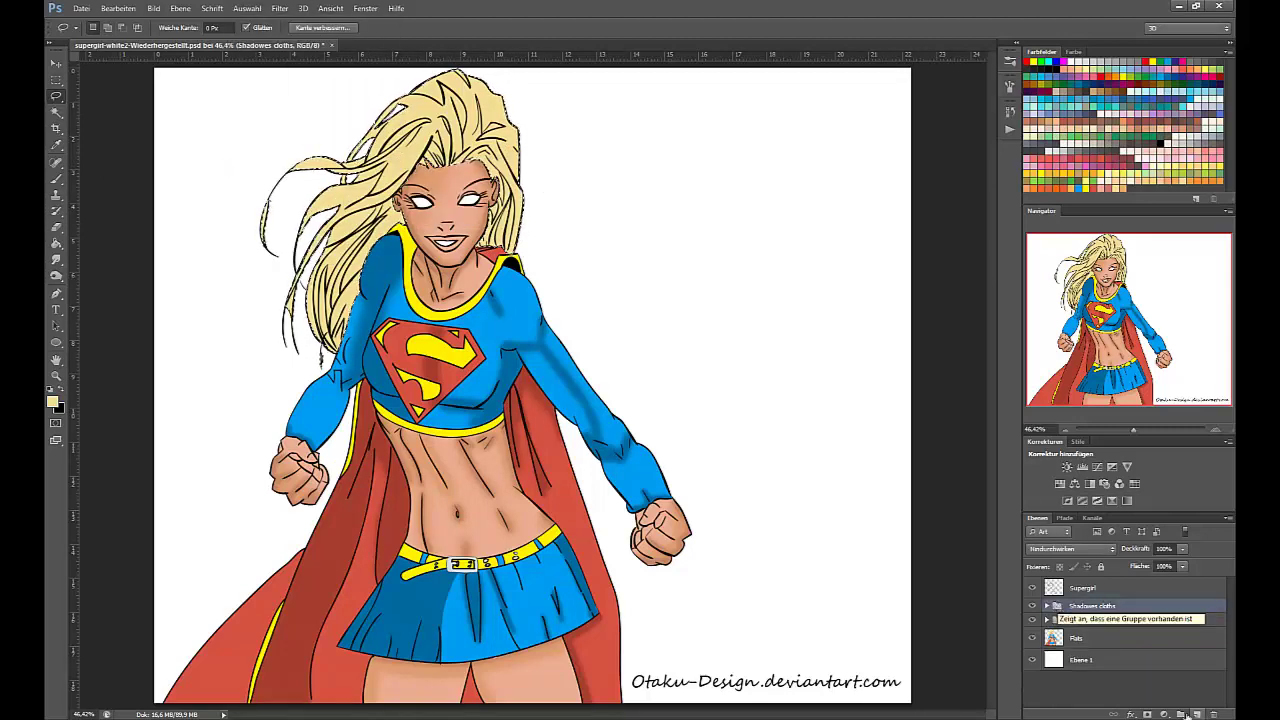
left_click(1181, 714)
left_click(1197, 714)
double_click(1099, 605)
type("Shadows Hair")
key("Return")
left_click(1091, 623)
key("ctrl+d")
- Choose a soft round brush and reduce its size to 60 for the hair shadows
key("b")
right_click(246, 266)
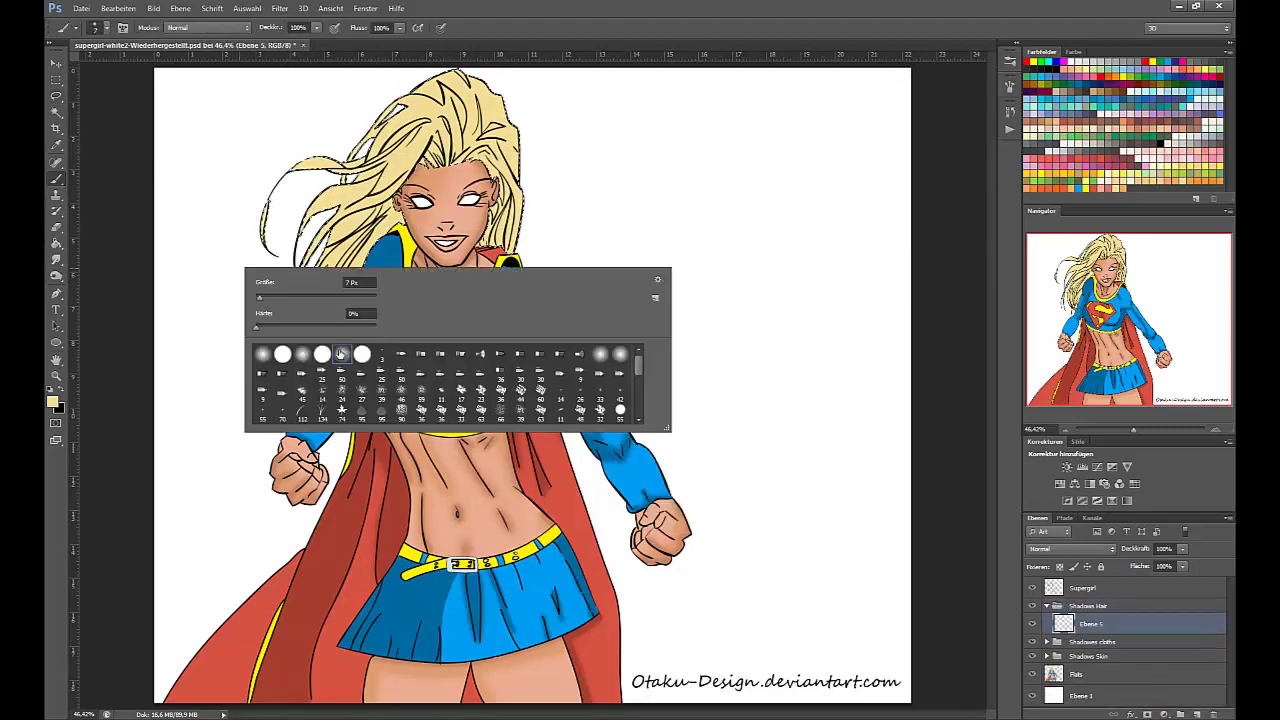
double_click(343, 355)
key("bracketleft")
key("bracketleft")
key("bracketleft")
key("bracketleft")
key("bracketleft")
- Try a muted tan, #b6a56e, as the hair shadow colour
left_click(1124, 184)
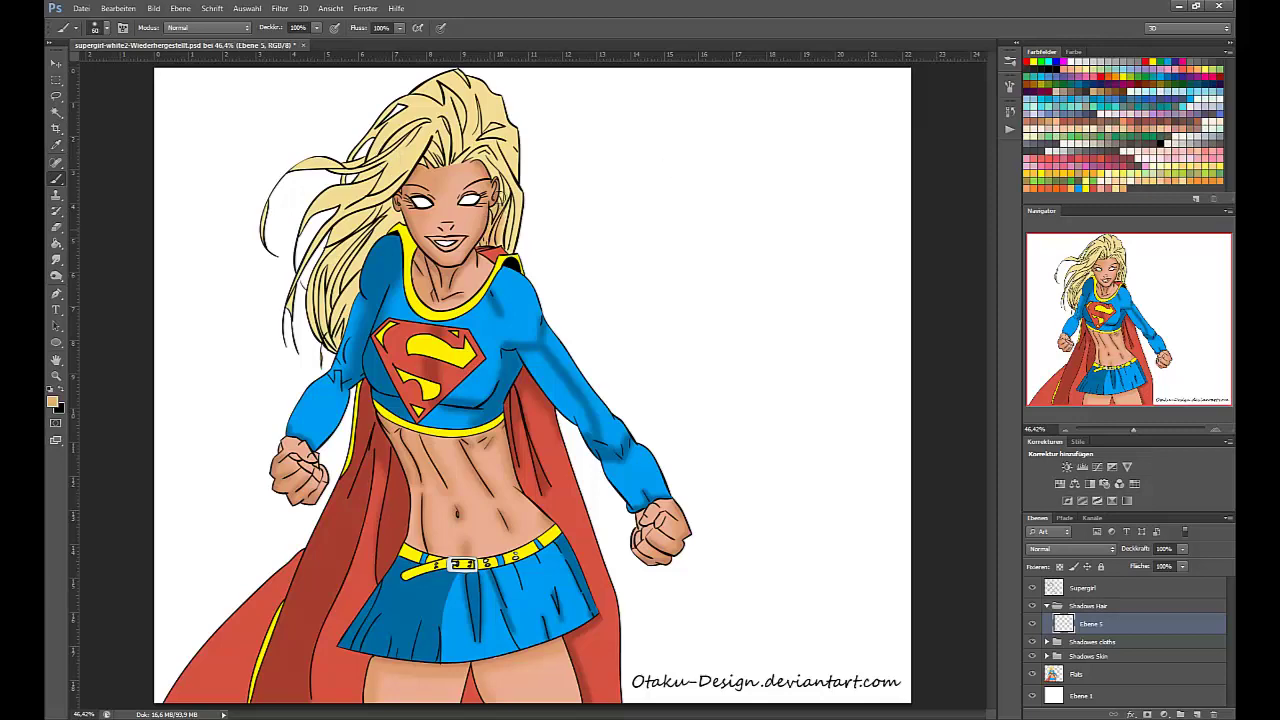
left_click(53, 402)
left_click(526, 246)
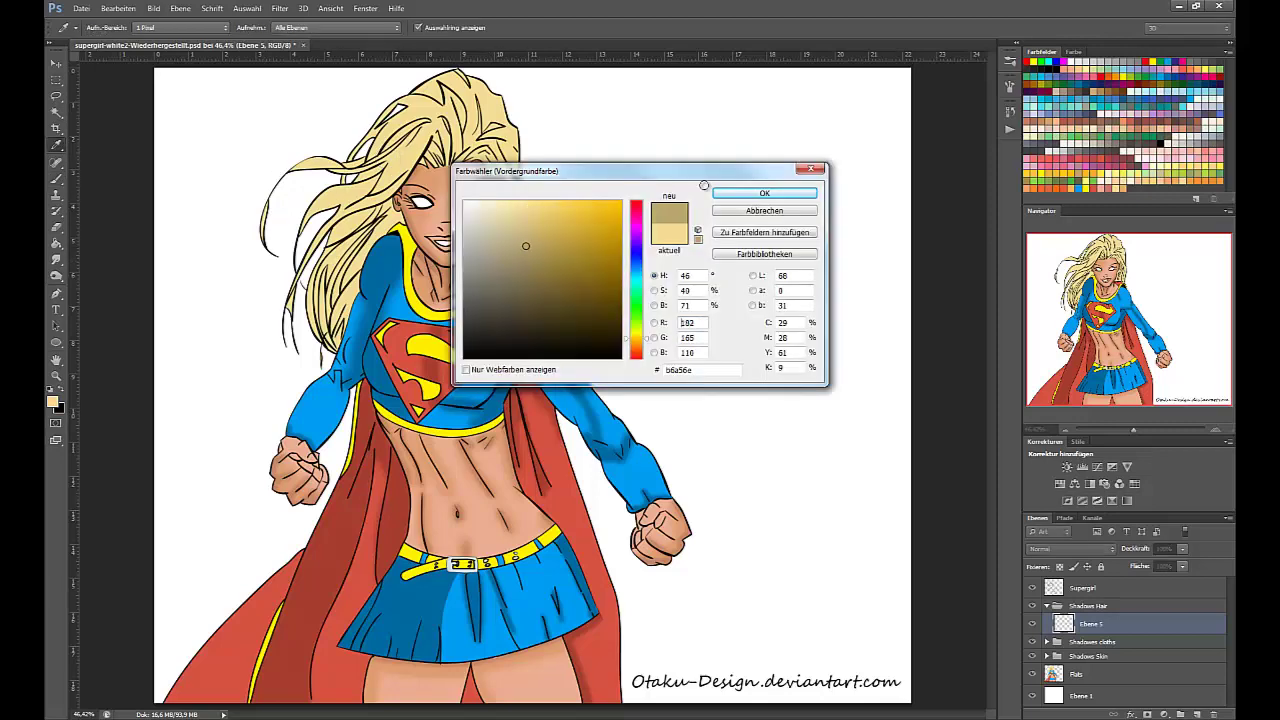
left_click(765, 193)
left_click(53, 402)
left_click(526, 246)
left_click(765, 193)
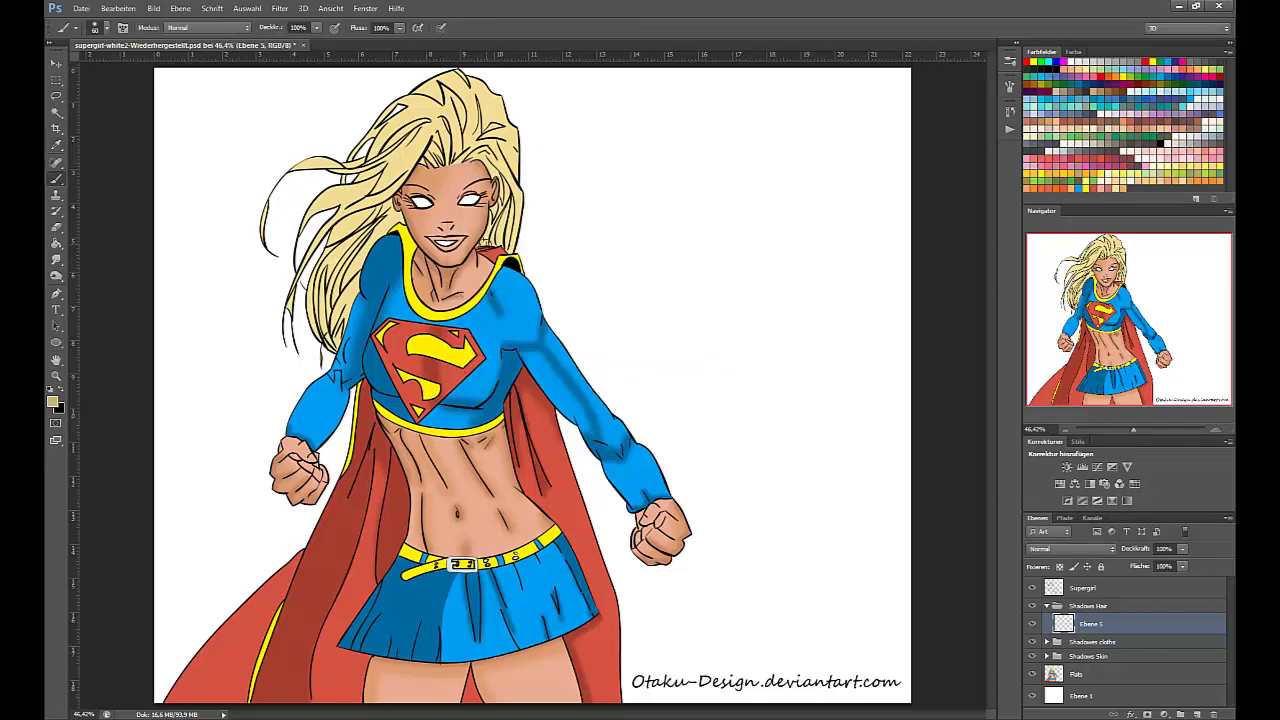
- Resample the hair's blonde and try a much darker, more saturated brown-yellow as the shadow colour
key("i")
left_click(52, 401)
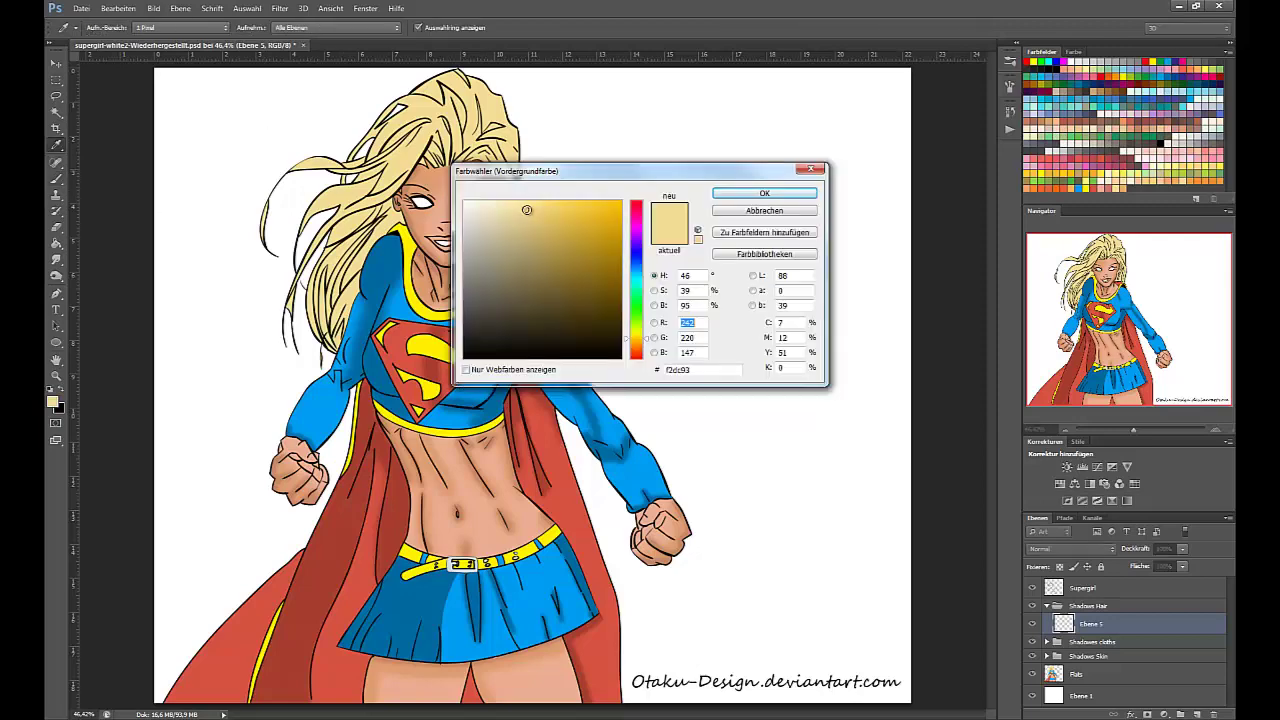
left_click_drag(525, 209, 566, 271)
key("Return")
key("b")
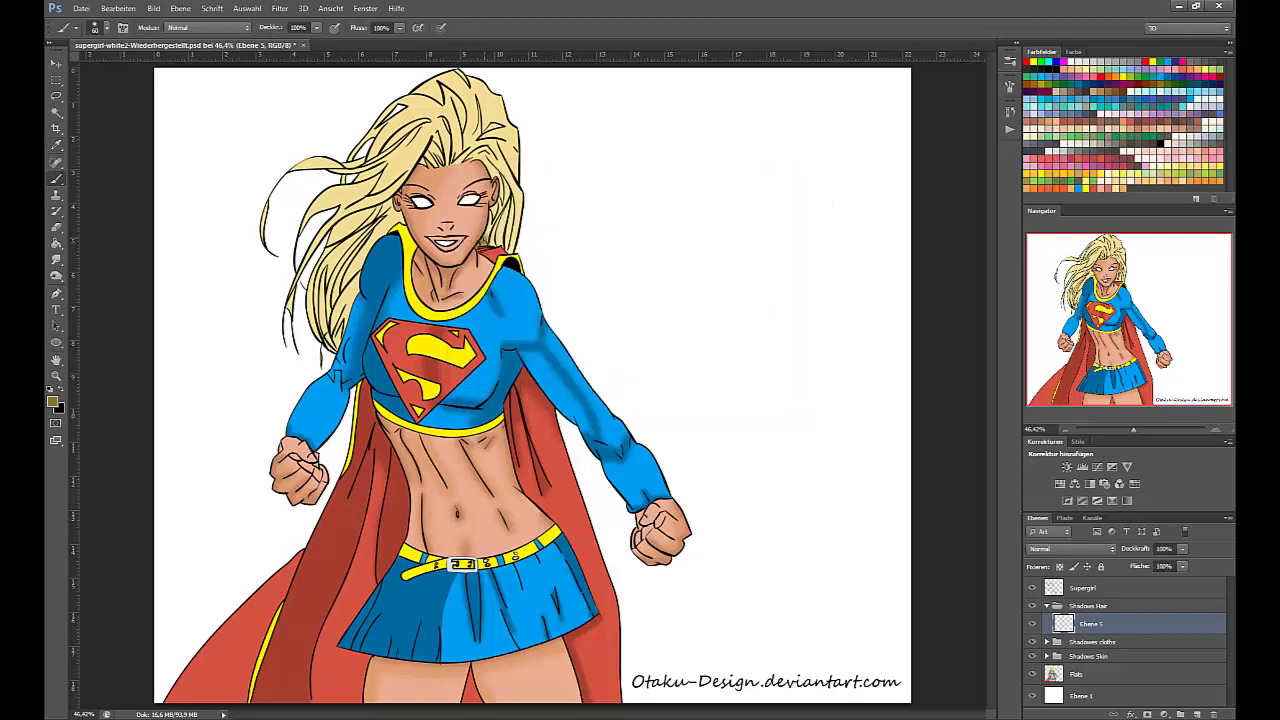
- Try the olive shadow colour #9b965e on the hair and undo the test strokes
key("i")
left_click(499, 232)
left_click(53, 402)
left_click(643, 337)
left_click(526, 266)
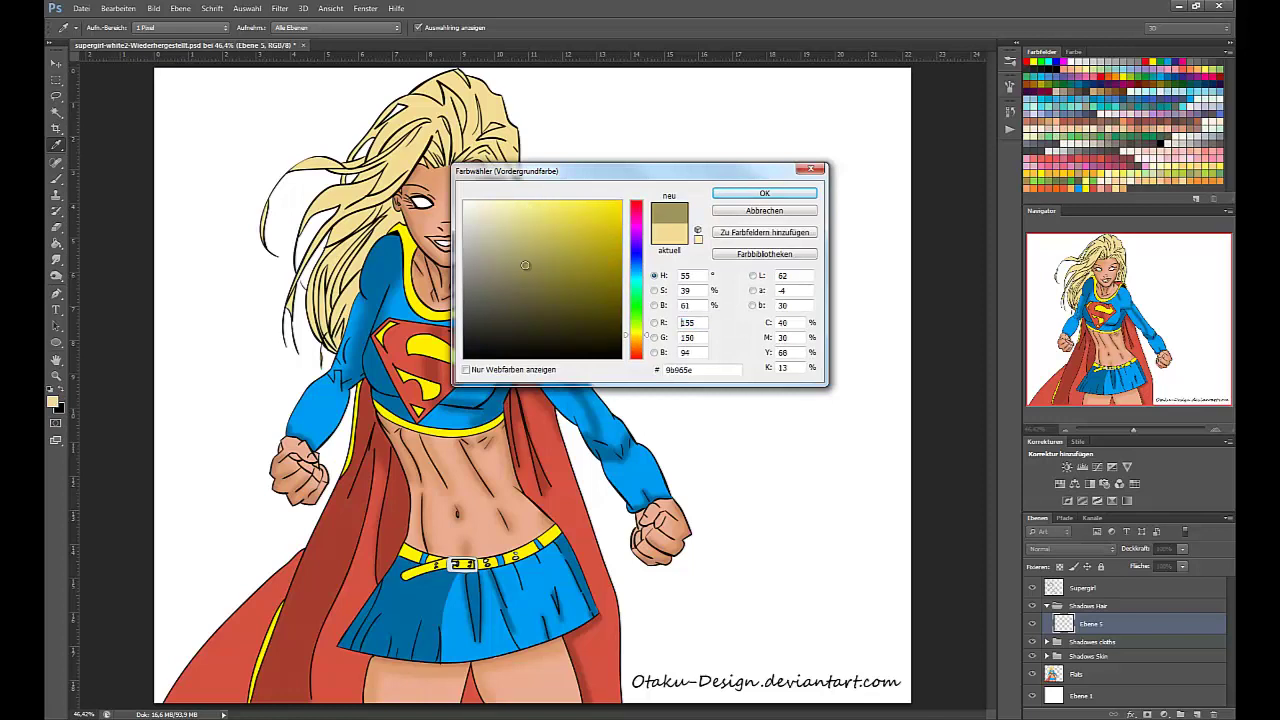
key("Return")
key("b")
mouse_move(485, 243)
left_mouse_down()
mouse_move(492, 168)
mouse_move(507, 197)
mouse_move(490, 236)
mouse_move(577, 226)
left_mouse_up()
key("ctrl+alt+z")
key("ctrl+alt+z")
key("ctrl+alt+z")
- Sample the hair colour, choose a golden shadow tone and shade the hair on the right side of the face with a smaller brush
left_click(503, 142, "alt")
left_click(53, 402)
left_click(766, 194)
left_click_drag(485, 243, 513, 160)
key("bracketleft")
key("bracketleft")
key("bracketleft")
key("bracketleft")
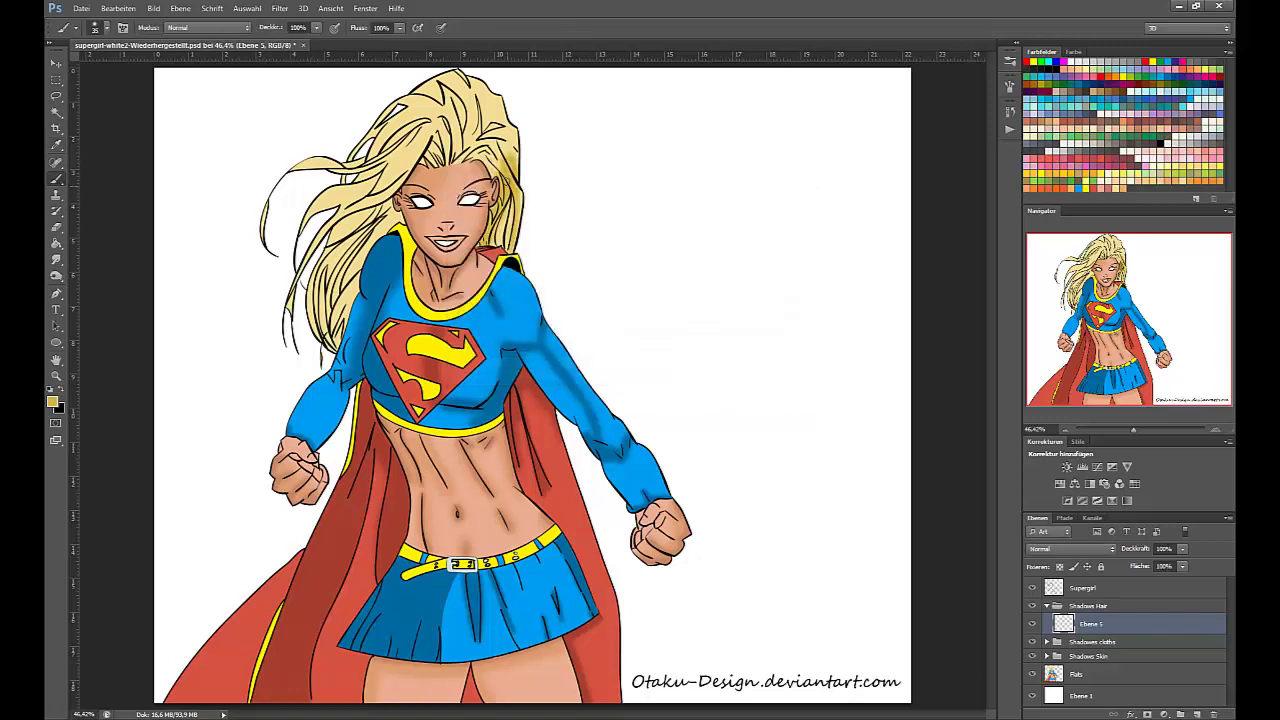
left_click_drag(520, 215, 516, 150)
- Paint golden shadows along the strands at the fringe and crown, reducing the brush size
mouse_move(426, 159)
left_mouse_down()
mouse_move(443, 122)
mouse_move(474, 118)
left_mouse_up()
key("bracketleft")
key("bracketleft")
key("bracketleft")
key("bracketleft")
key("bracketleft")
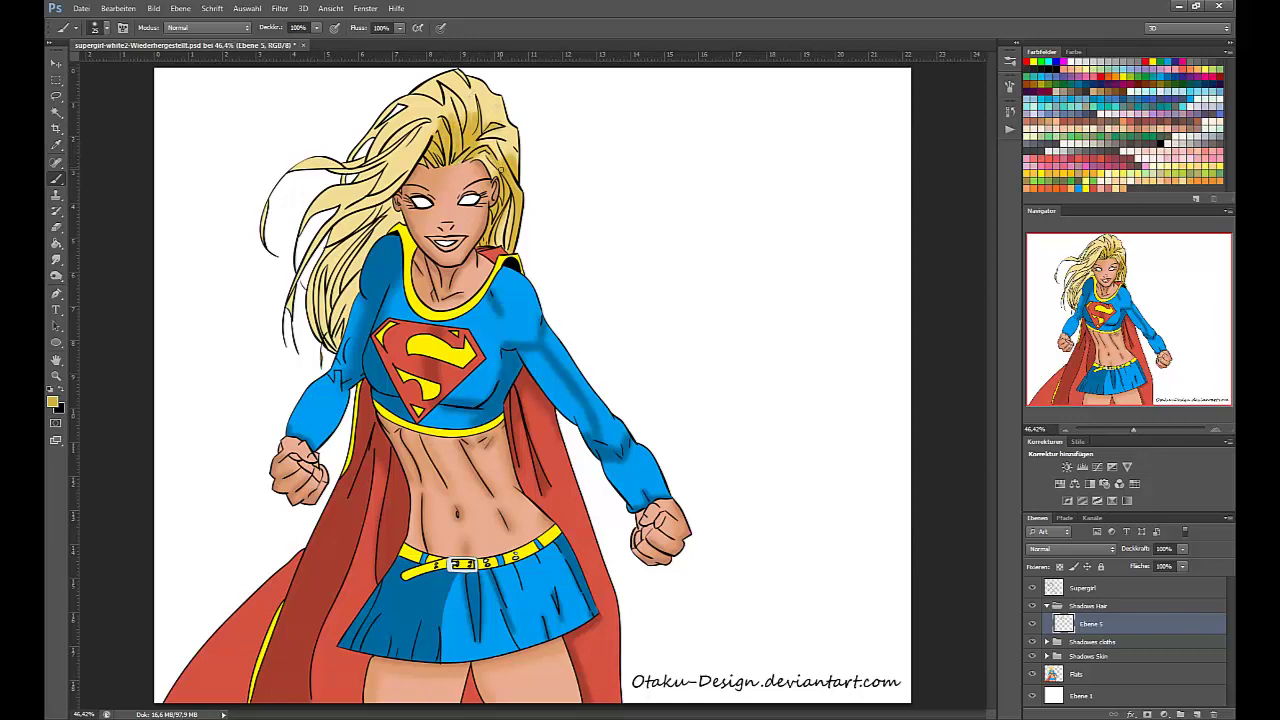
left_click_drag(484, 141, 512, 149)
mouse_move(428, 92)
left_mouse_down()
mouse_move(367, 133)
mouse_move(370, 148)
mouse_move(420, 114)
left_mouse_up()
- Shade the long strands flowing down the left side of the hair golden with progressively smaller brushes
key("bracketleft")
key("bracketleft")
key("bracketleft")
key("bracketleft")
mouse_move(364, 165)
left_mouse_down()
mouse_move(404, 134)
mouse_move(320, 238)
mouse_move(338, 300)
left_mouse_up()
key("bracketleft")
key("bracketleft")
mouse_move(390, 204)
left_mouse_down()
mouse_move(318, 318)
mouse_move(322, 341)
left_mouse_up()
left_click_drag(324, 261, 340, 350)
mouse_move(348, 302)
left_mouse_down()
mouse_move(334, 350)
mouse_move(356, 291)
left_mouse_up()
left_click_drag(400, 214, 358, 284)
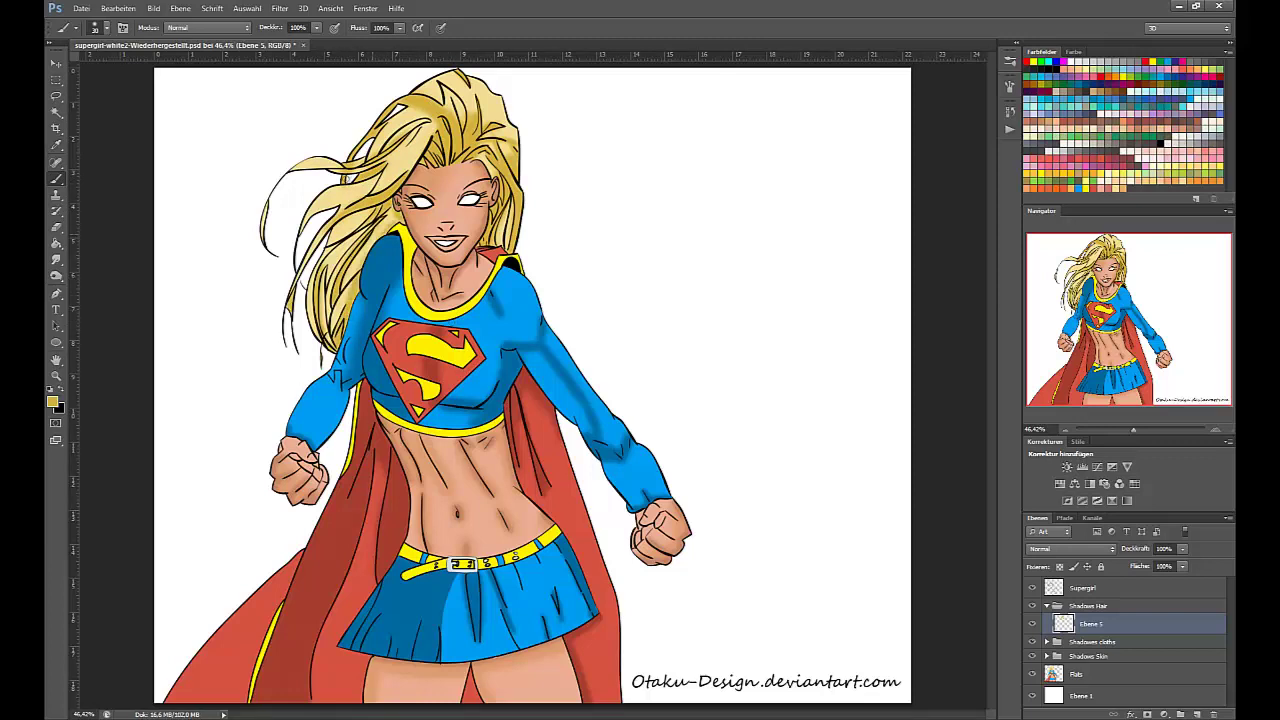
- Undo a stroke beside the forehead and deepen the golden shadows in the lower left strands
left_click_drag(422, 128, 377, 188)
key("ctrl+z")
left_click_drag(388, 219, 327, 340)
mouse_move(360, 235)
left_mouse_down()
mouse_move(322, 346)
mouse_move(364, 232)
left_mouse_up()
left_click(57, 228)
left_click(62, 182)
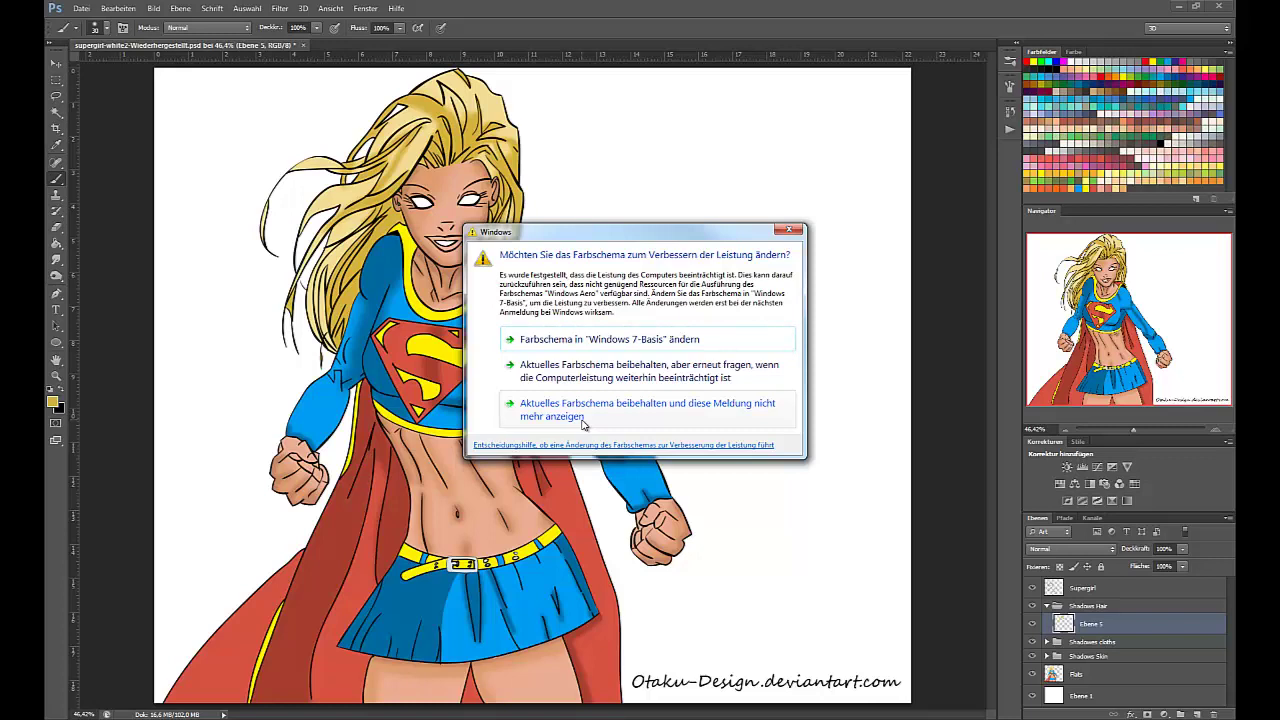
- Keep the current Windows colour scheme and stop the performance message from being shown again
left_click(583, 424)
left_click(584, 424)
left_click(583, 425)
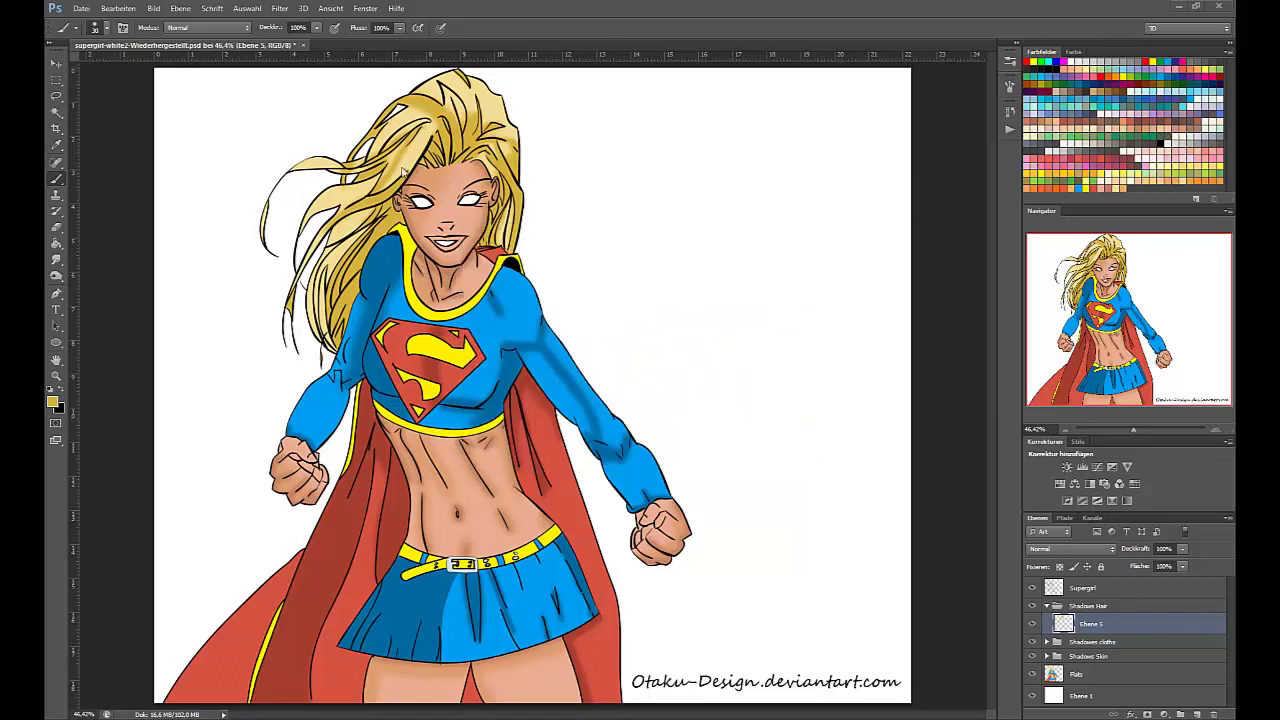
- Add golden shadows to the outer and middle strands on the left side of the hair
left_click(57, 227)
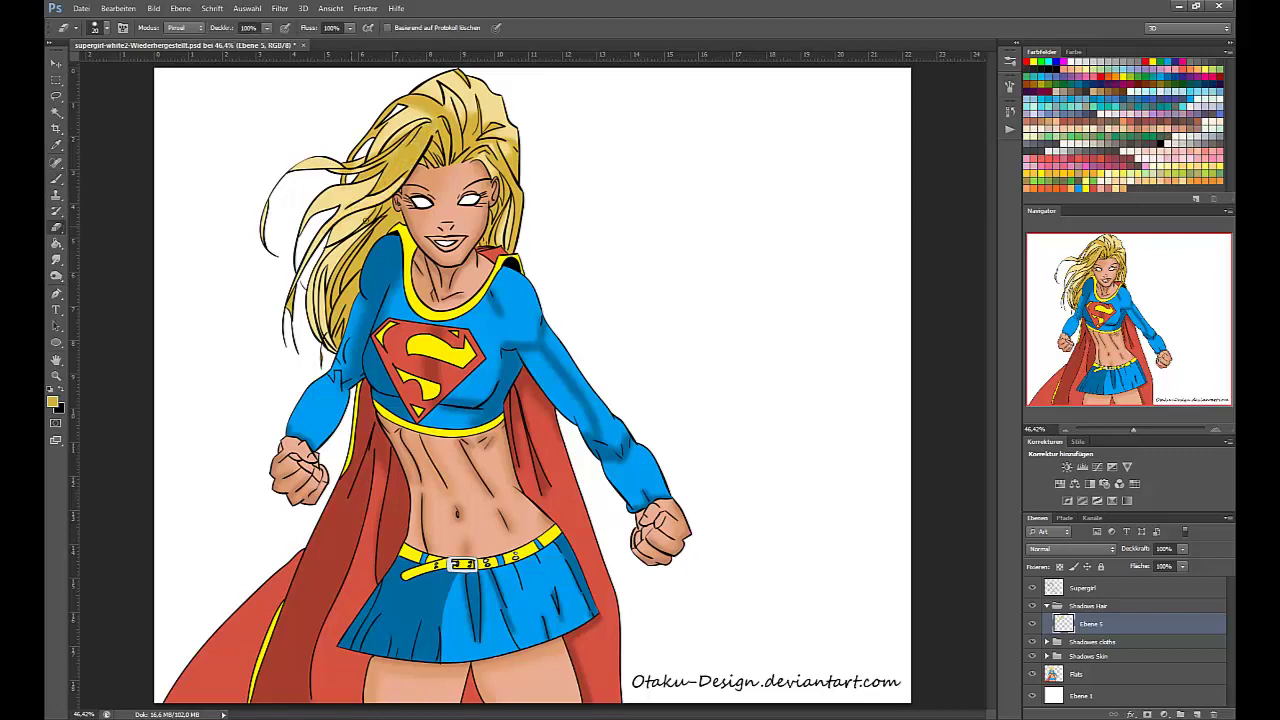
left_click(57, 179)
mouse_move(326, 229)
left_mouse_down()
mouse_move(290, 287)
mouse_move(298, 295)
left_mouse_up()
left_click(57, 227)
left_click(57, 179)
left_click_drag(375, 209, 330, 240)
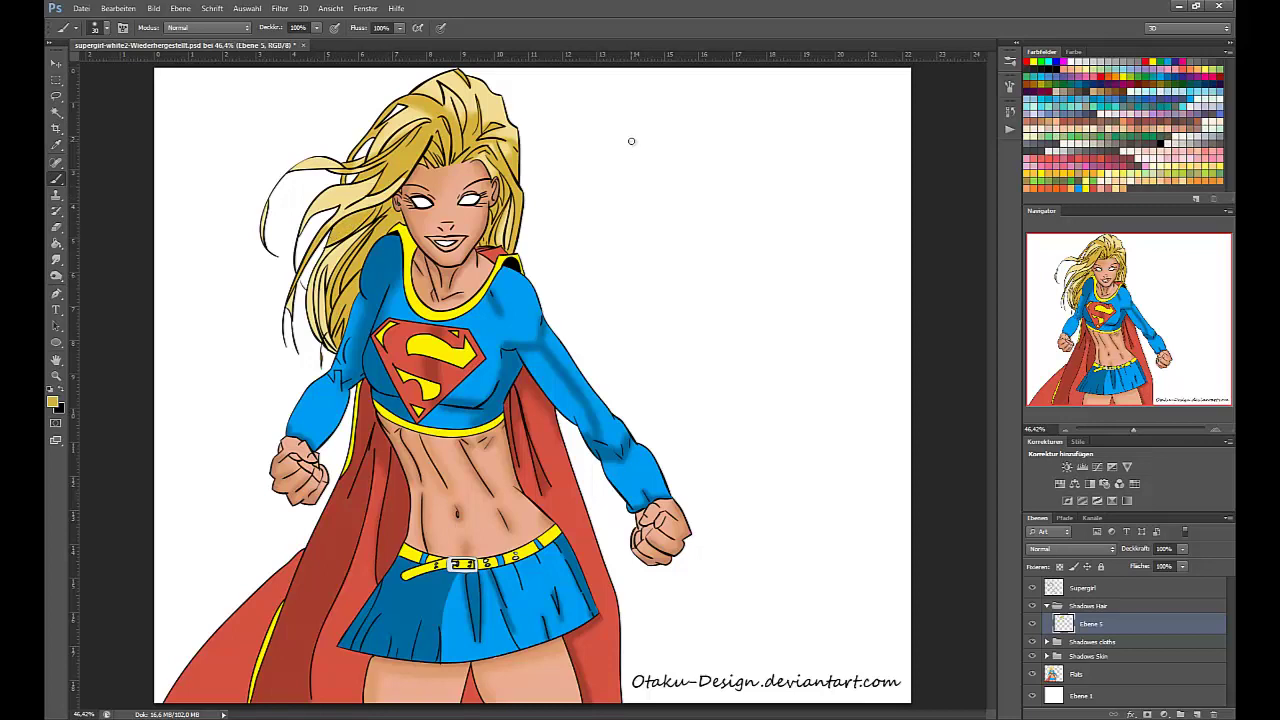
- Add a second layer in Shadows Hair and paint deeper shadows in a darker golden brown at the crown and left strands
left_click(1197, 714)
left_click(53, 402)
left_click(601, 257)
left_click(765, 194)
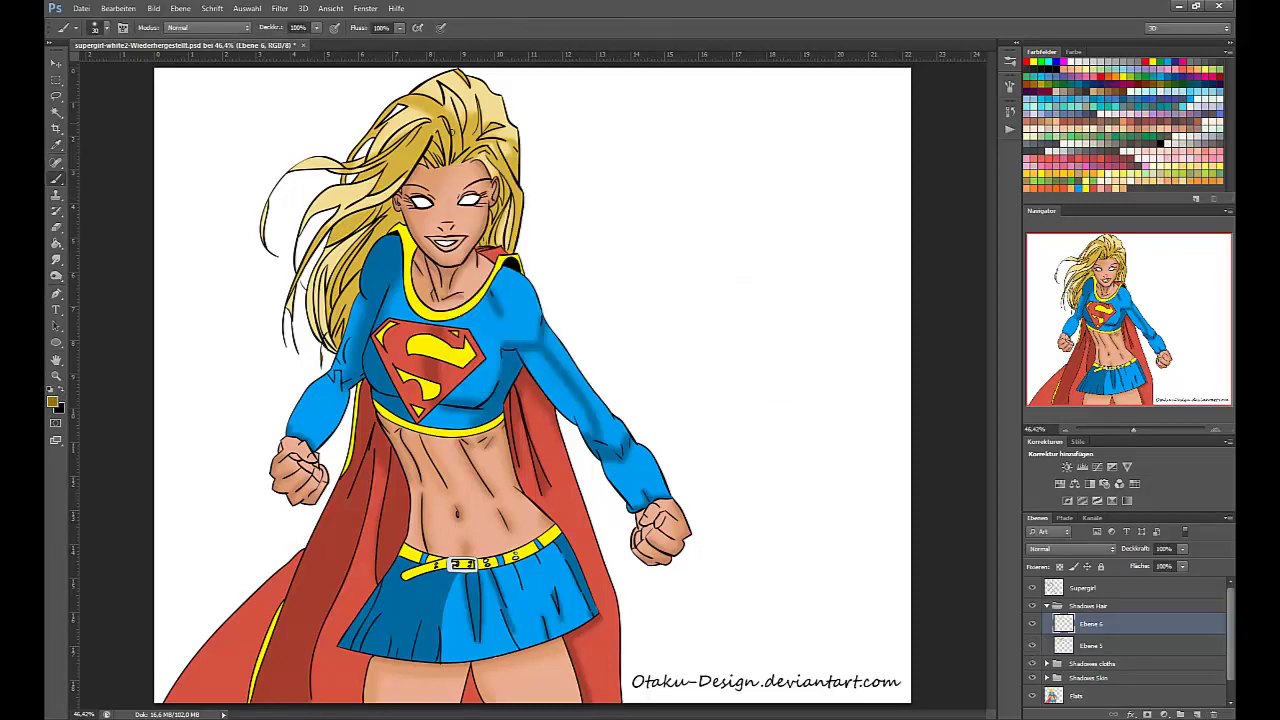
key("bracketright")
left_click_drag(468, 136, 462, 158)
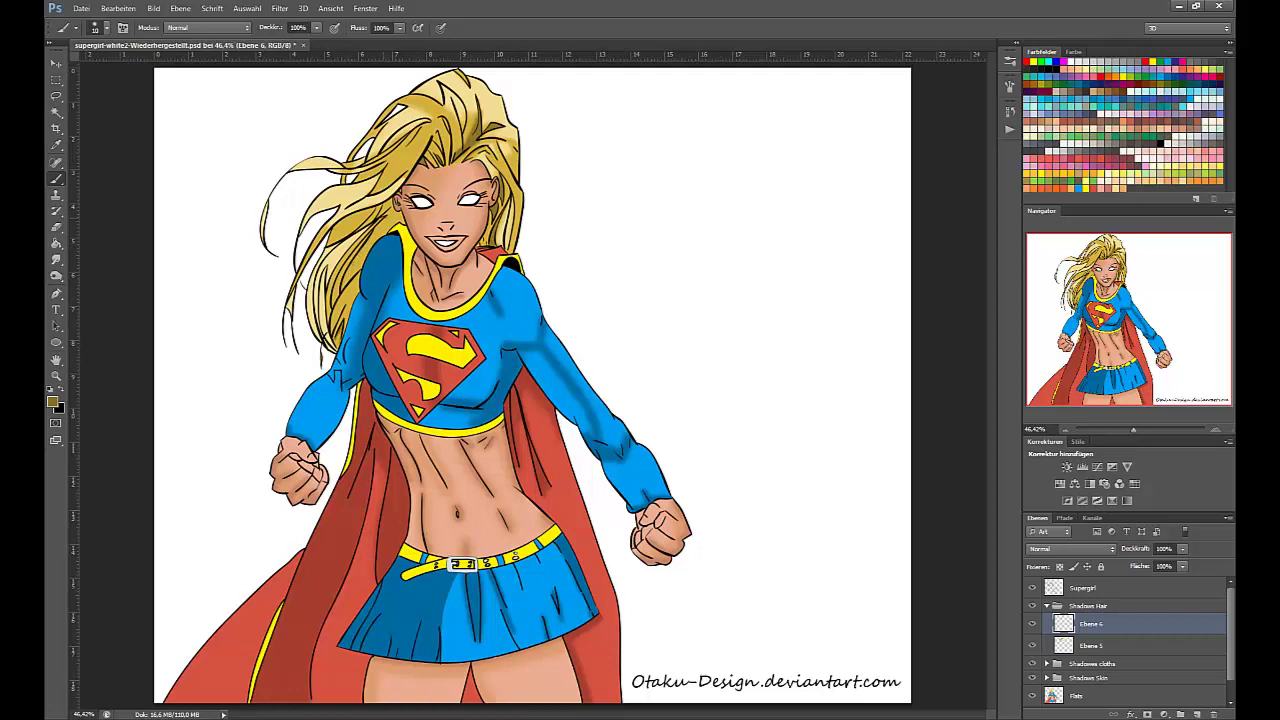
mouse_move(385, 217)
left_mouse_down()
mouse_move(362, 245)
mouse_move(358, 230)
left_mouse_up()
mouse_move(446, 92)
left_mouse_down()
mouse_move(461, 128)
mouse_move(450, 98)
left_mouse_up()
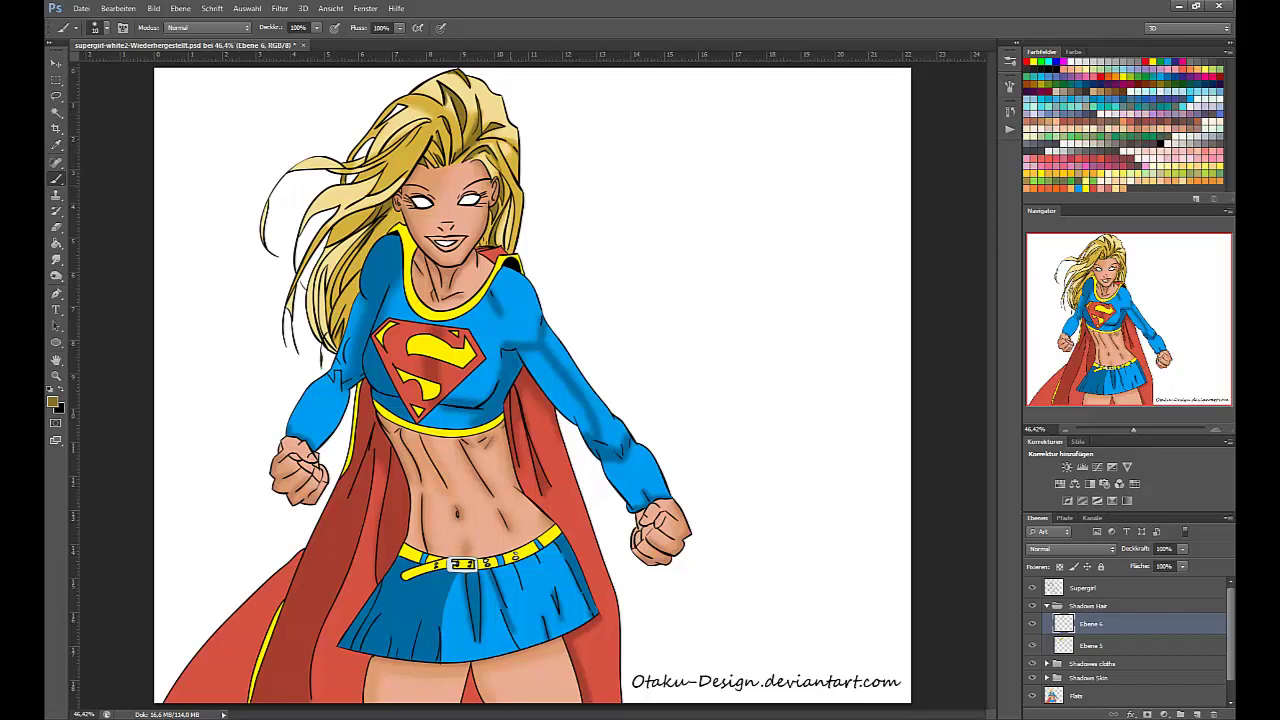
- Merge the two hair shadow layers and sample a light blonde from the crown as the brush colour
right_click(1050, 643)
left_click(453, 103)
left_click(60, 179)
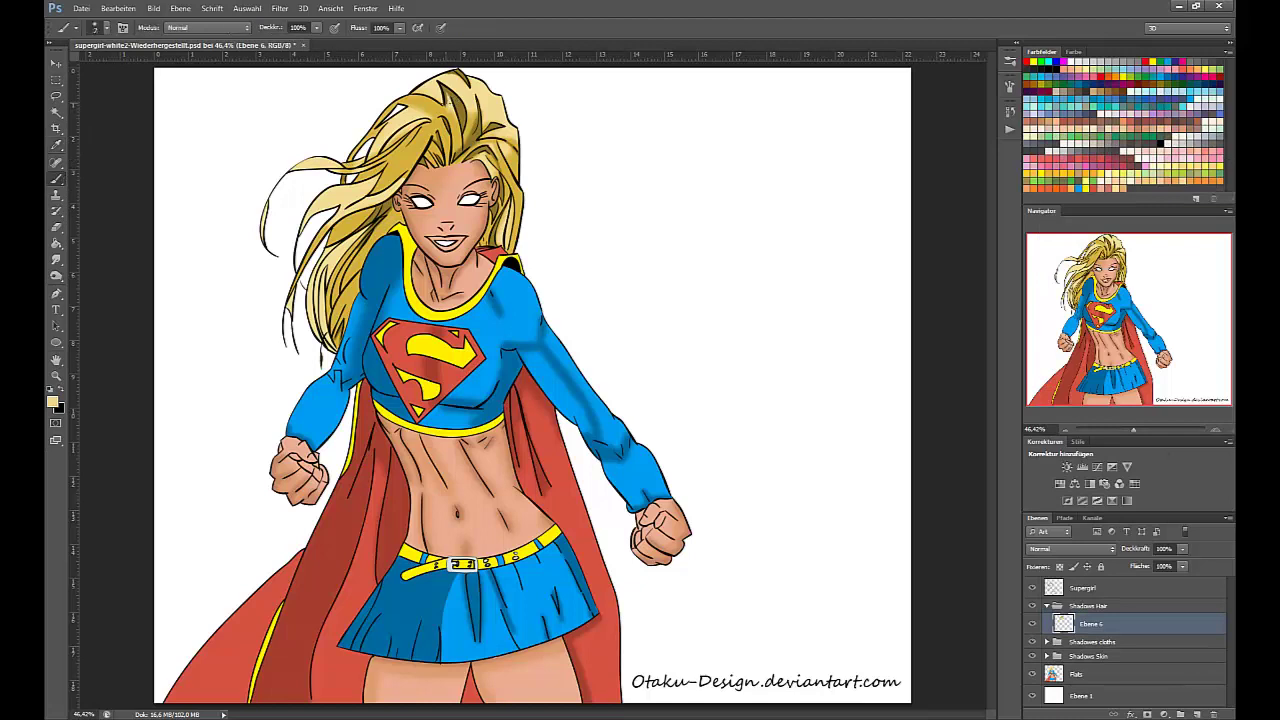
- Paint light blonde accents sampled from the hair over the crown and blend them into the hair shadows
left_click_drag(443, 86, 453, 108)
left_click(60, 147)
left_click(60, 179)
left_click(60, 147)
left_click(60, 179)
left_click(61, 148)
key("b")
key("r")
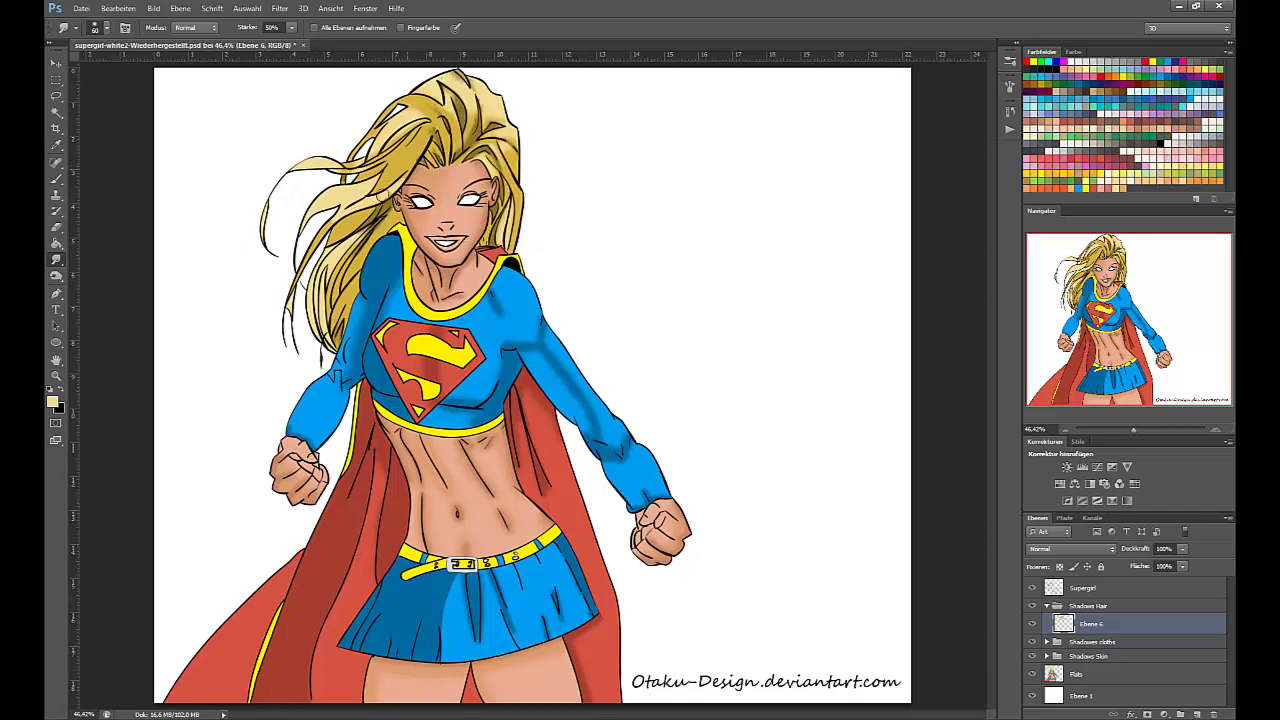
key("e")
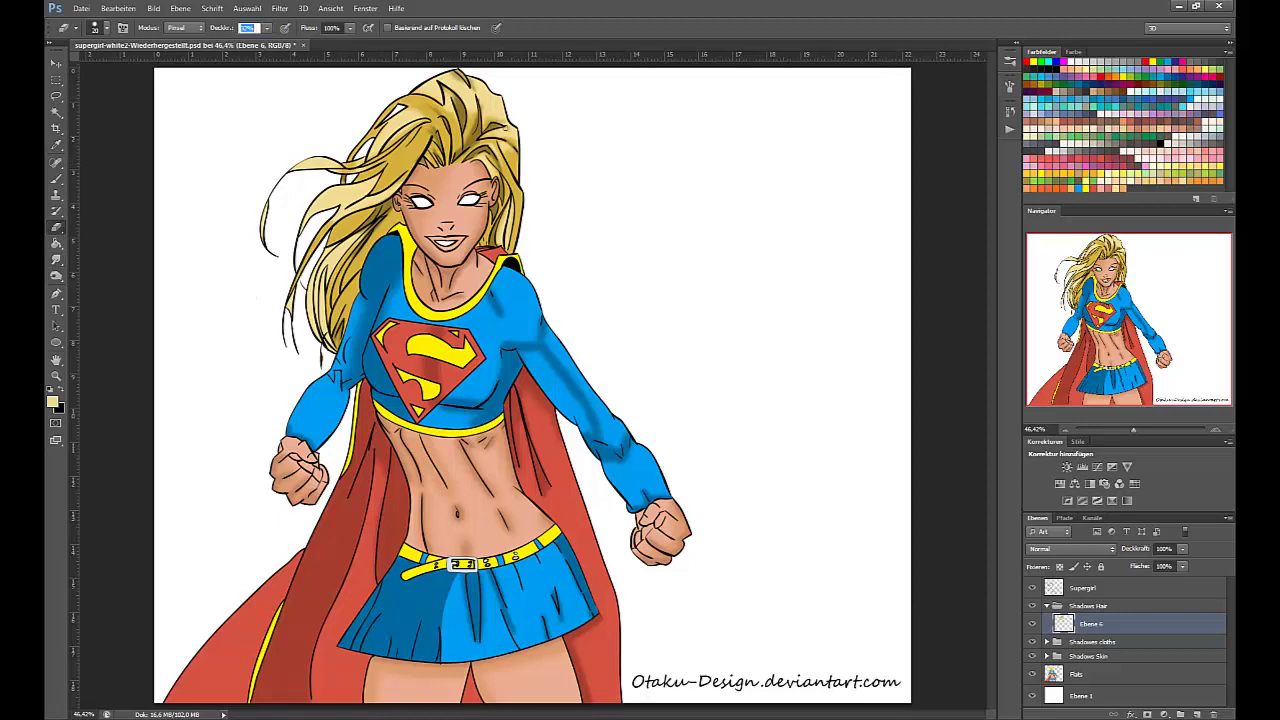
key("bracketright")
key("r")
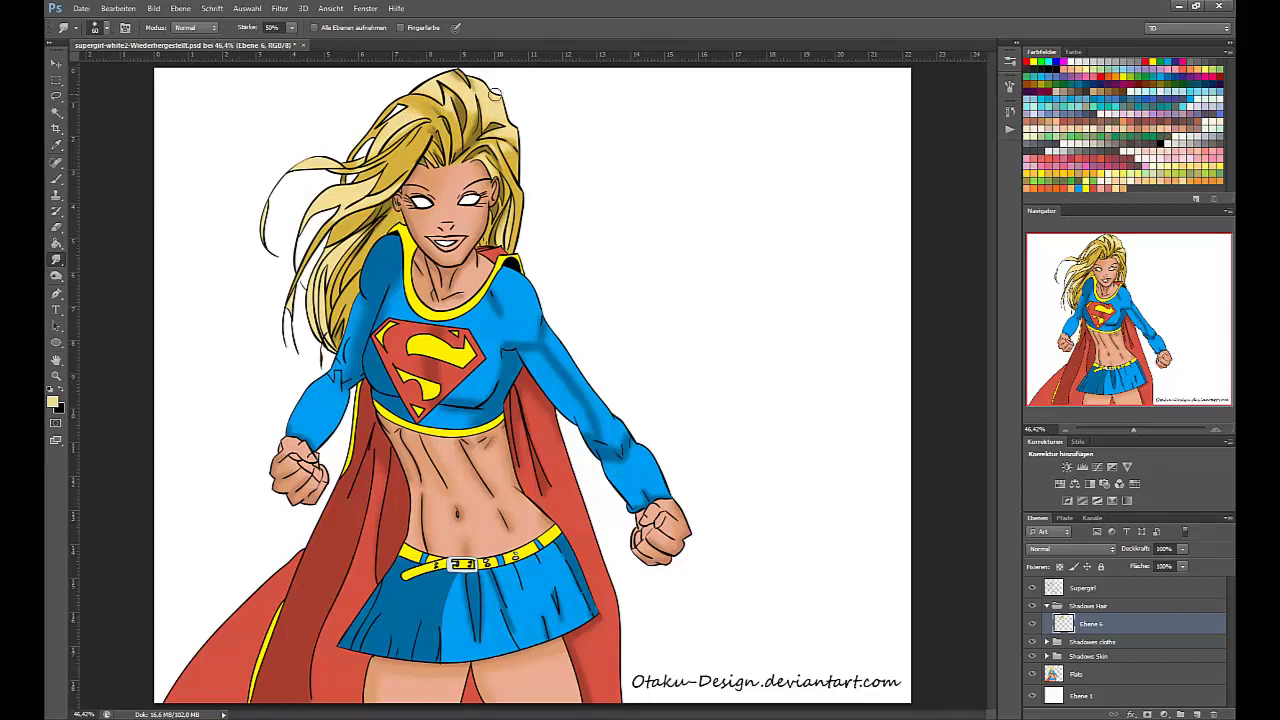
- Try a Color Balance shift toward red and green on the shadow tones of the cape shading in the Shadows cloths layer
left_click(1046, 641)
left_click(1095, 660)
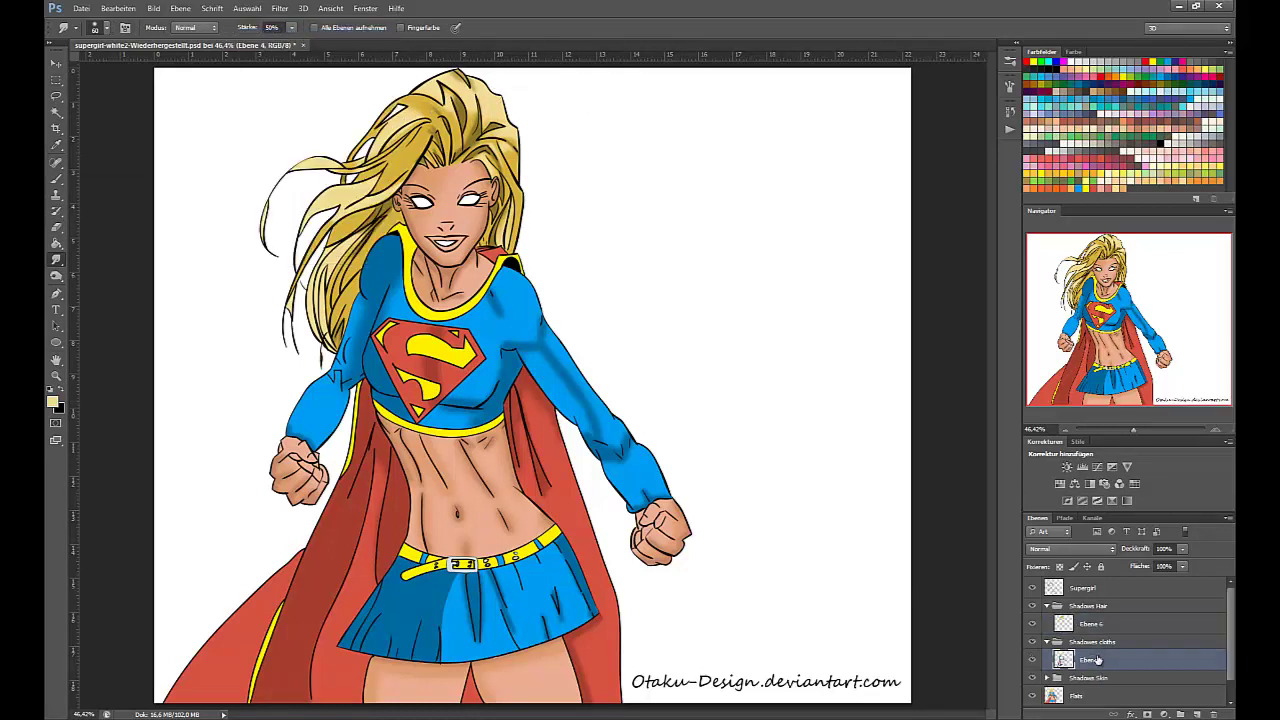
key("ctrl+b")
left_click_drag(610, 249, 632, 250)
left_click(760, 238)
left_click(1032, 696)
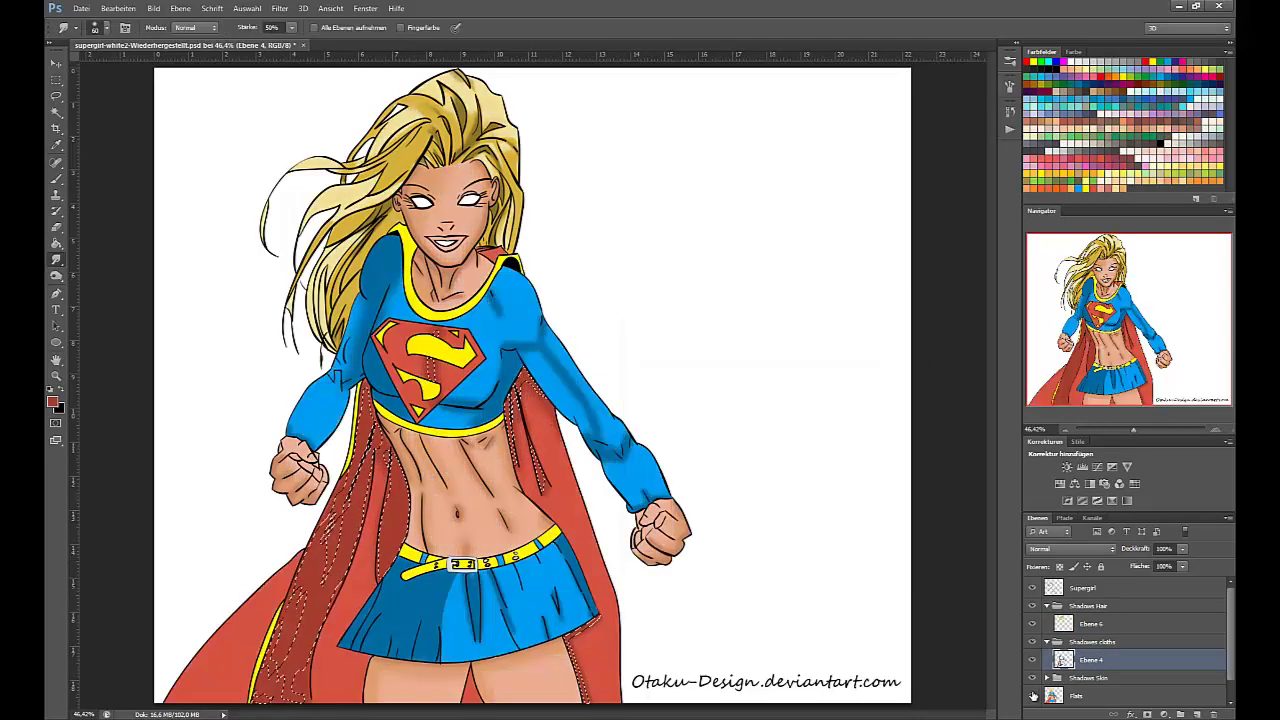
key("ctrl+b")
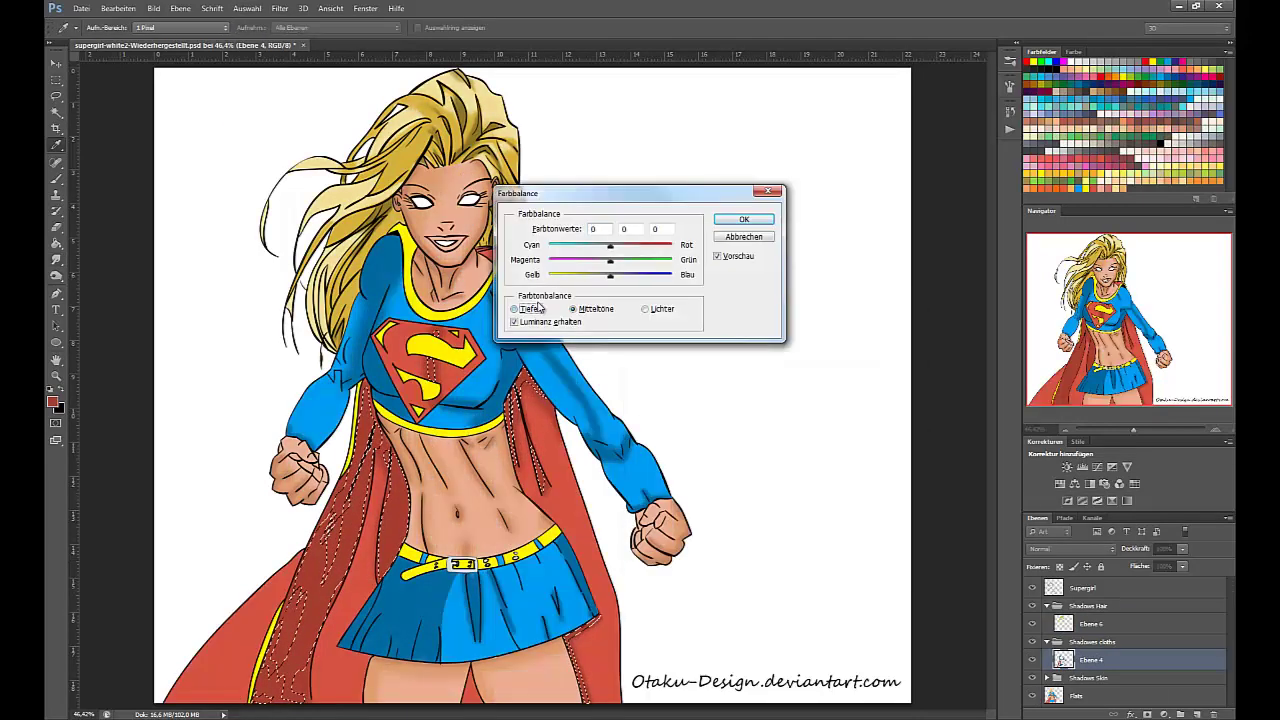
left_click_drag(622, 260, 637, 263)
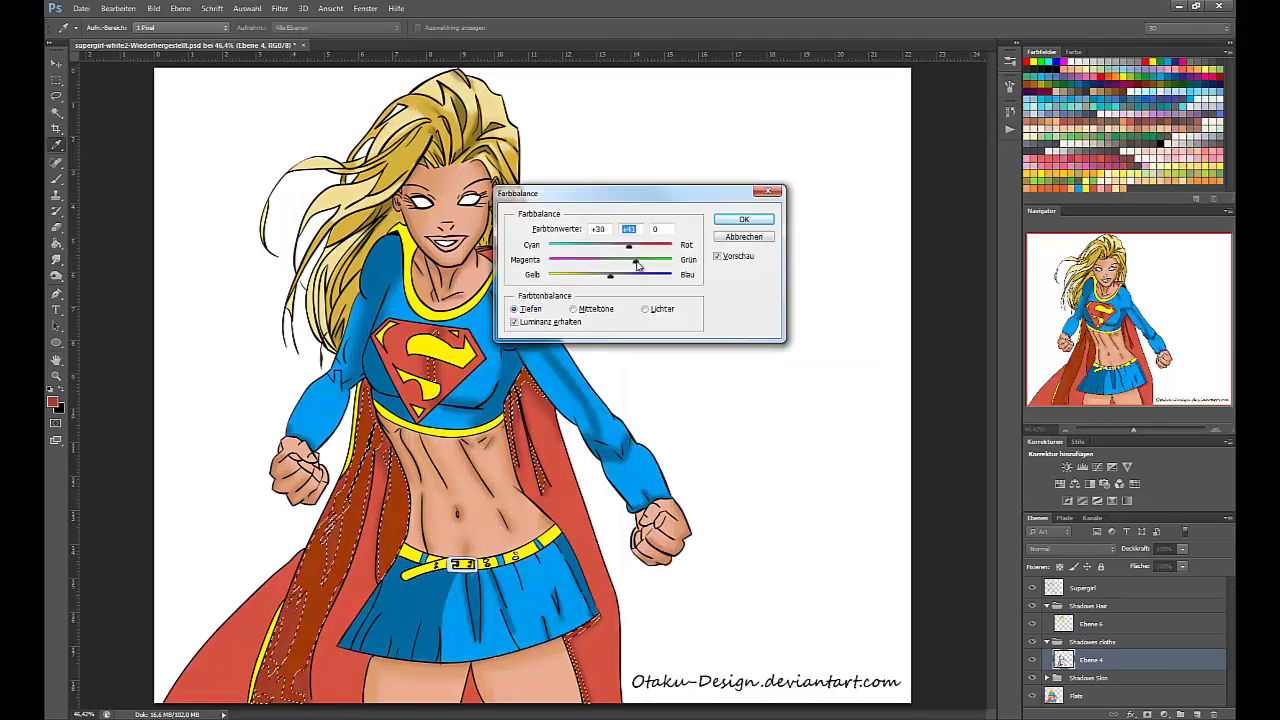
left_click(740, 219)
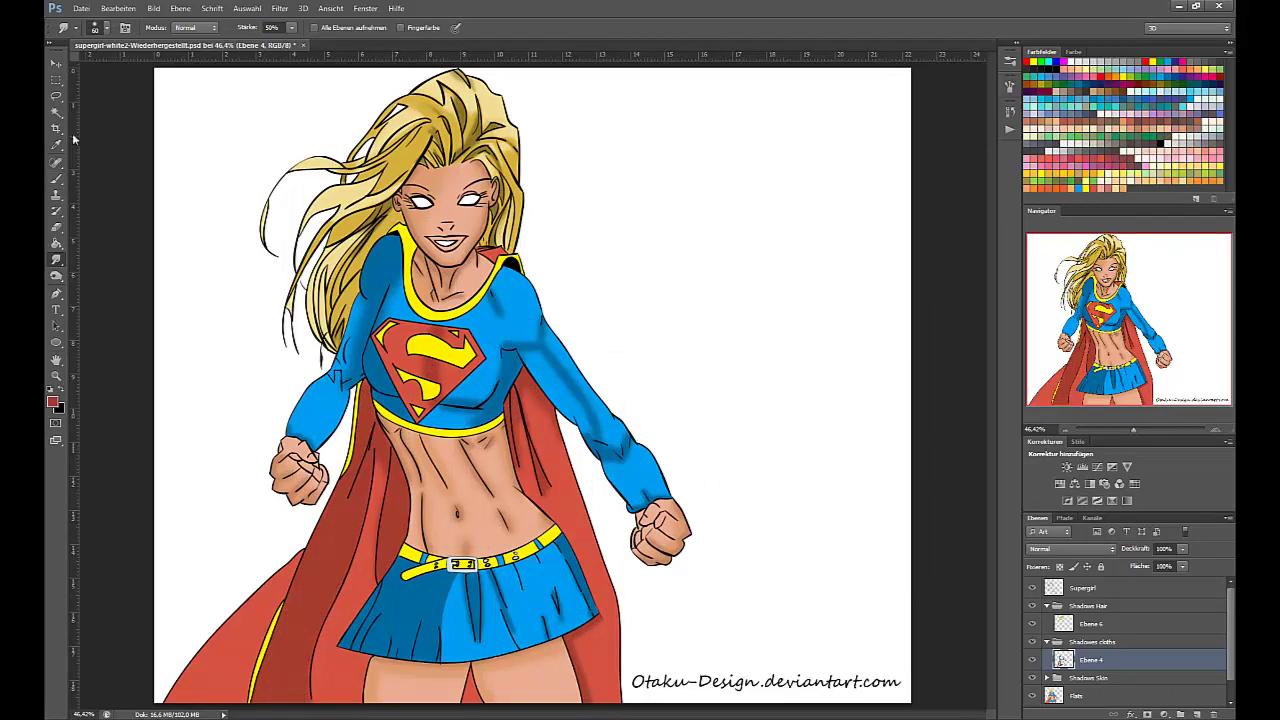
- Try to select the red areas by colour range while on the clothing shadow layer, and clear the resulting selection
left_click(247, 8)
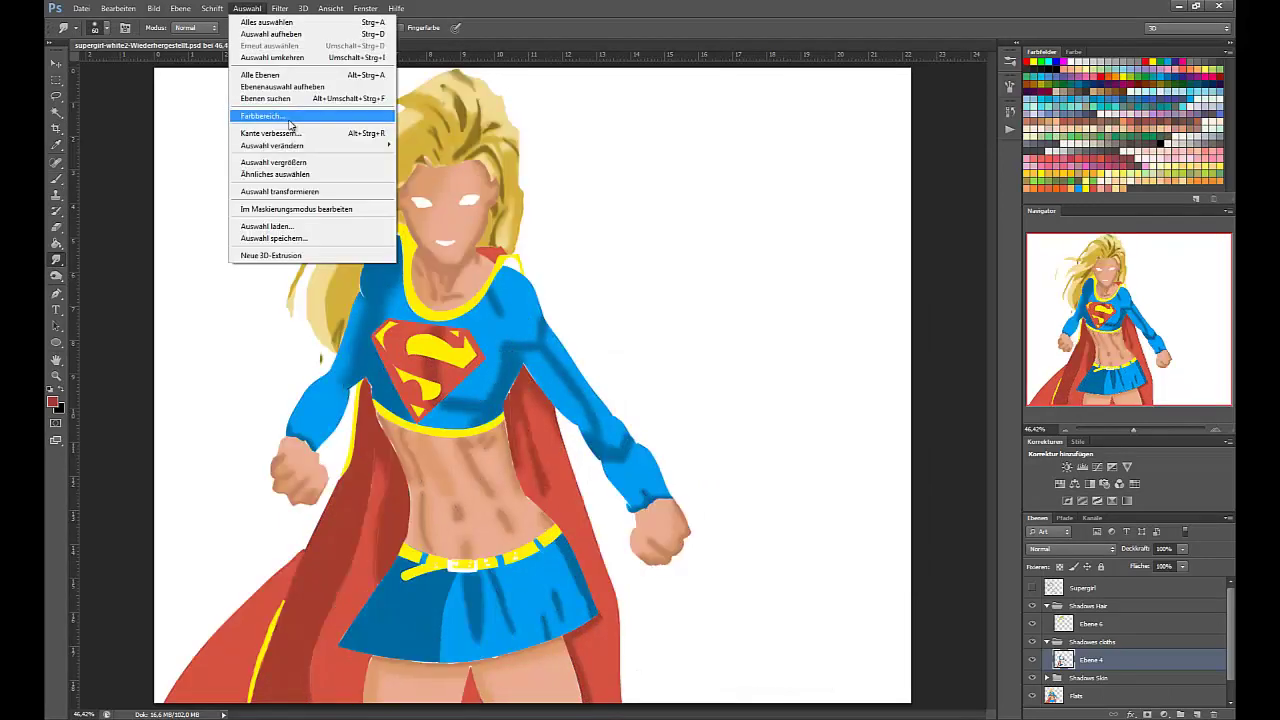
left_click(262, 116)
key("Return")
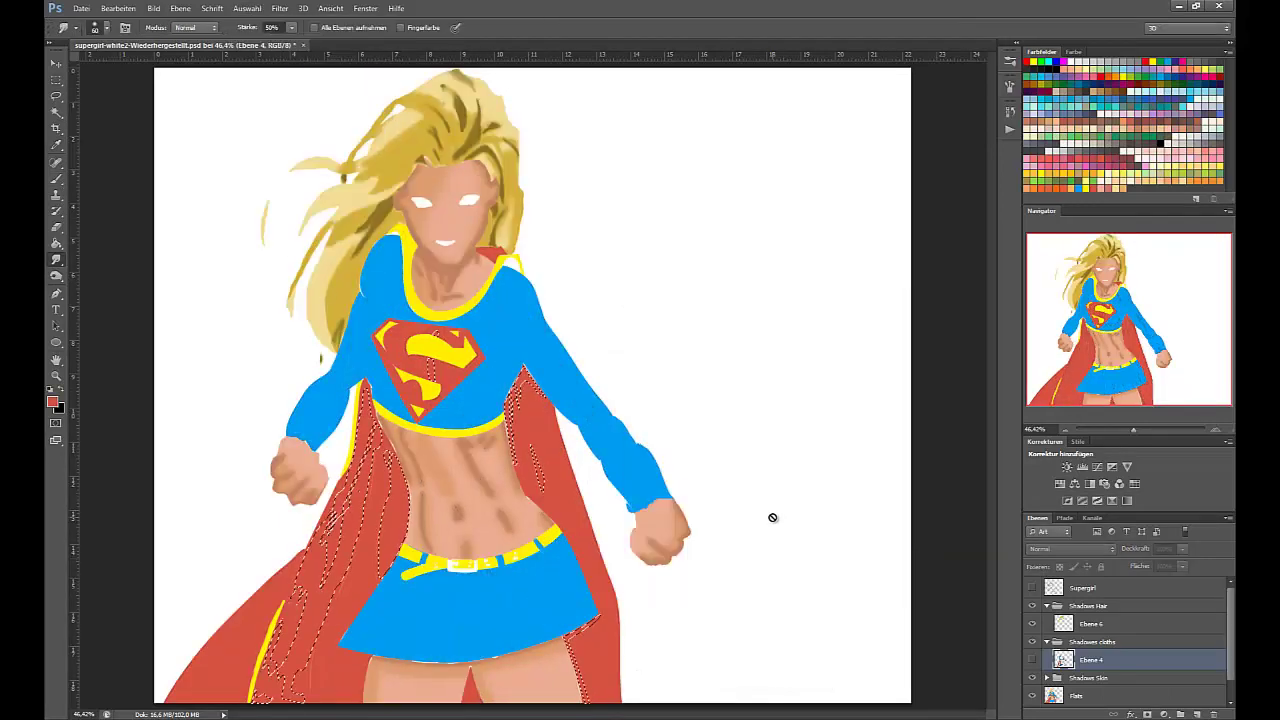
key("ctrl+alt+z")
left_click(118, 8)
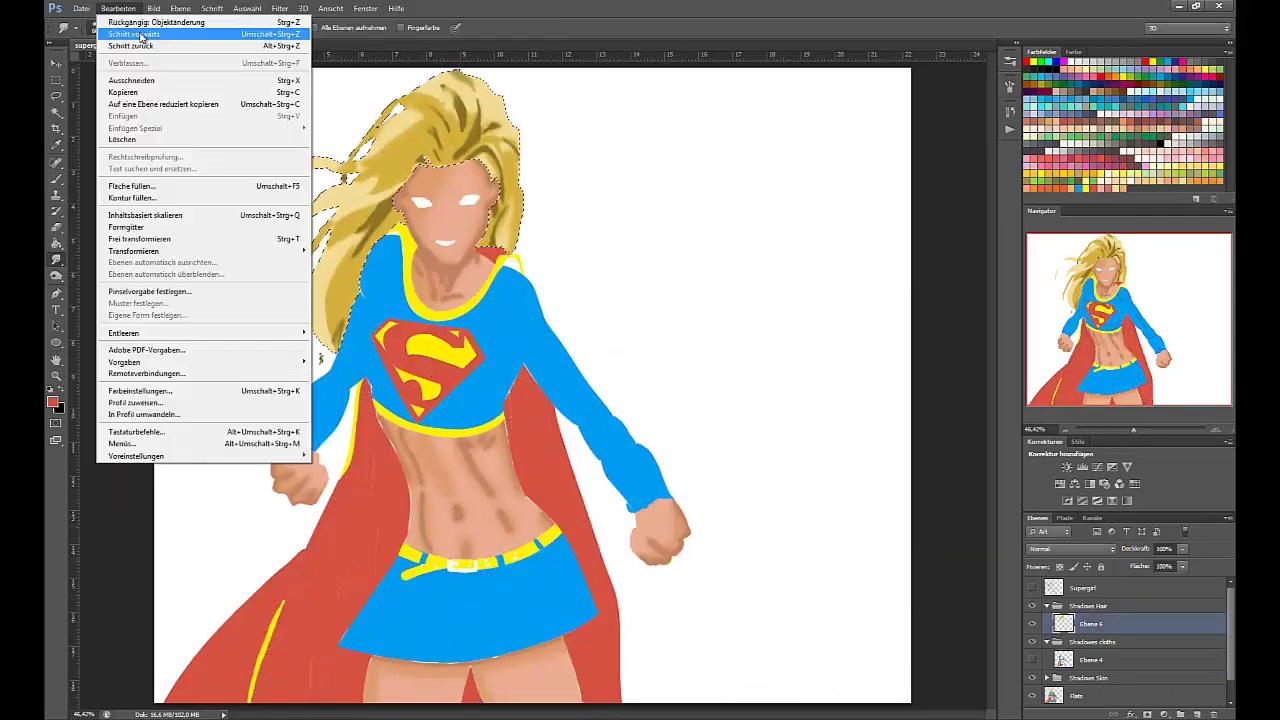
left_click(143, 34)
left_click(118, 8)
left_click(146, 34)
left_click(247, 8)
left_click(262, 34)
- Select the red cape and emblem areas by colour range on the Flats layer and show the line art again
left_click(1076, 696)
left_click(247, 8)
left_click(262, 116)
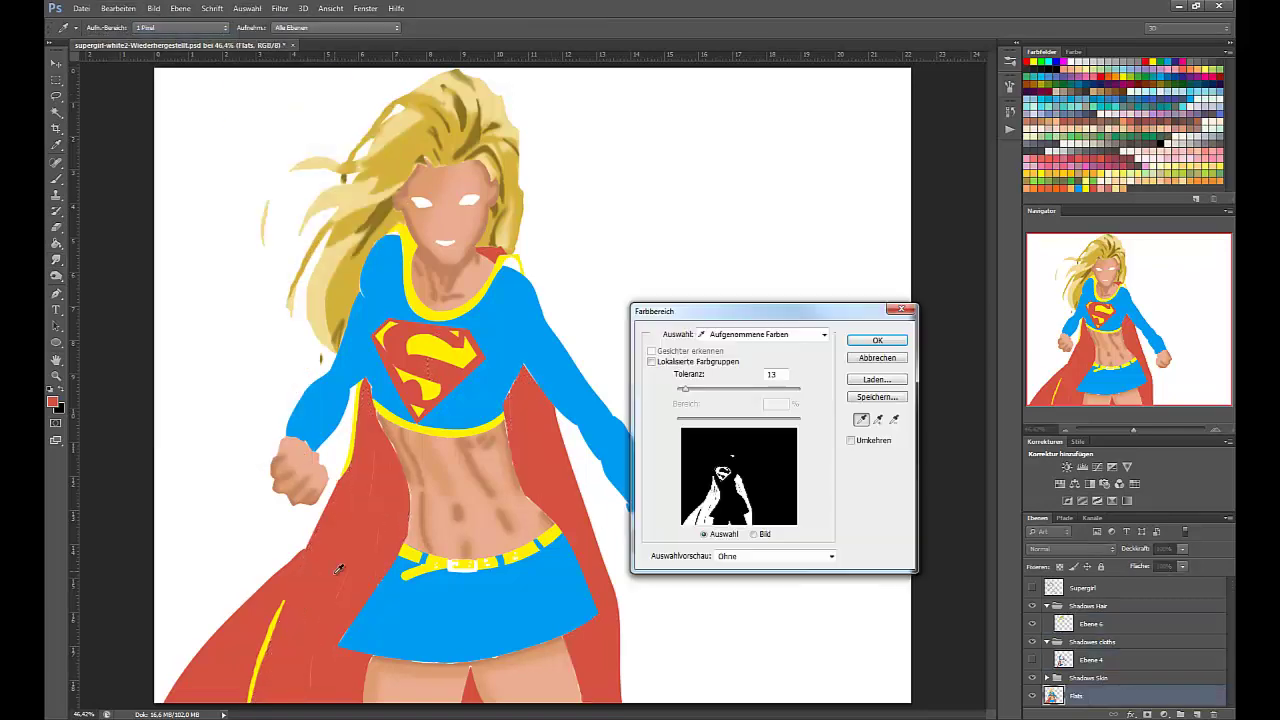
left_click(876, 340)
left_click(1032, 587)
- Expand the red selection, return to the visible clothing shadow layer, and hide the selection edges
key("l")
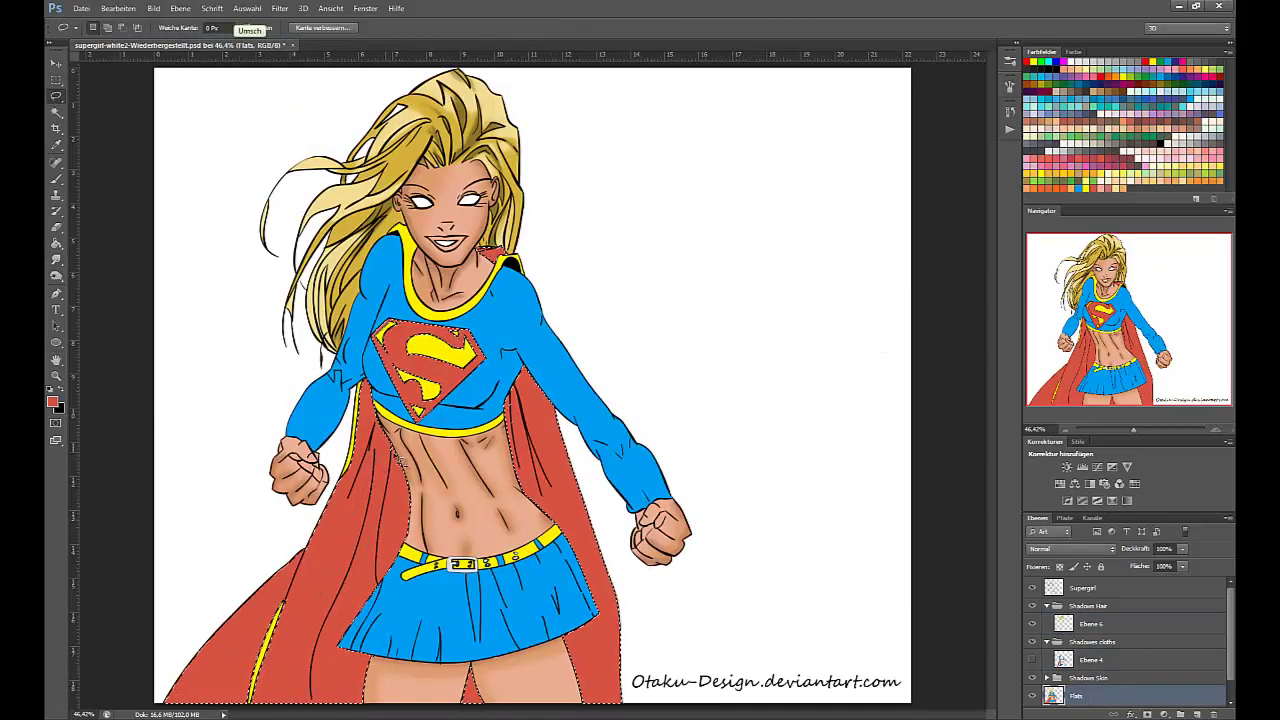
left_click(247, 8)
mouse_move(275, 146)
left_click(137, 168)
key("Return")
left_click(1092, 660)
left_click(1032, 660)
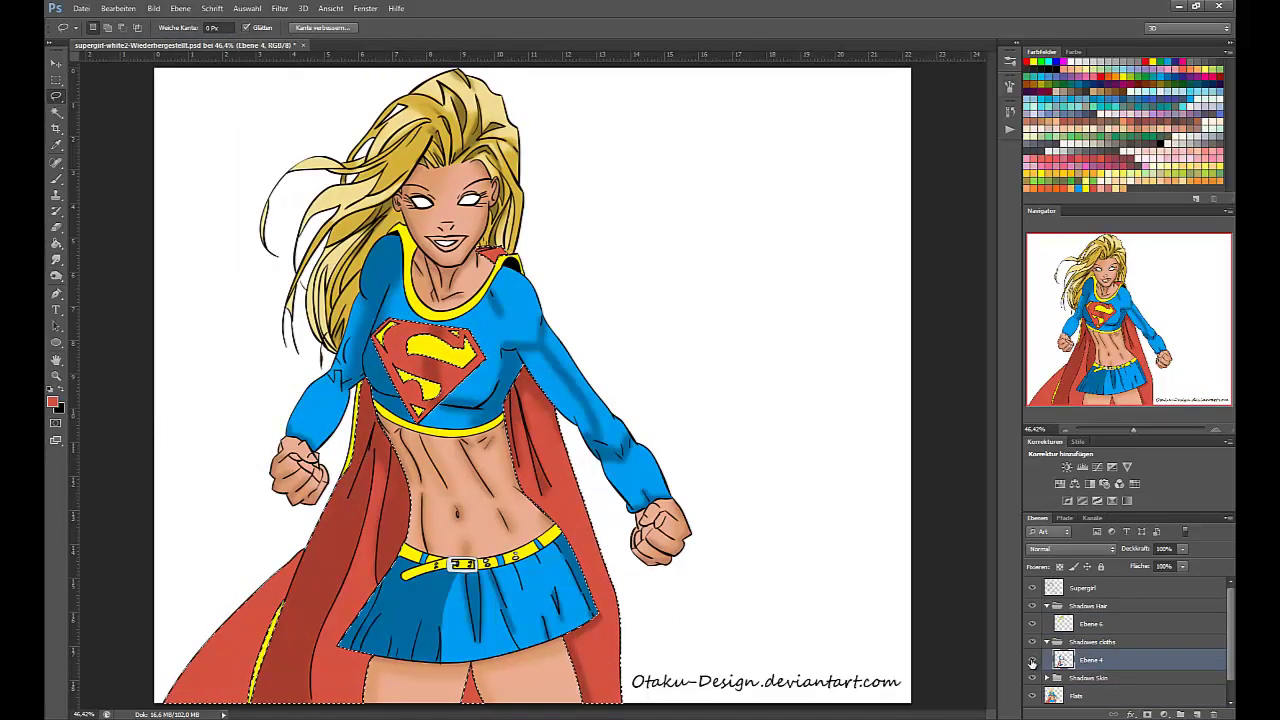
key("ctrl+h")
- Try a dark red brush stroke on the upper left cape fold and undo it
left_click(57, 179)
left_click(53, 401)
left_click(571, 295)
left_click(756, 195)
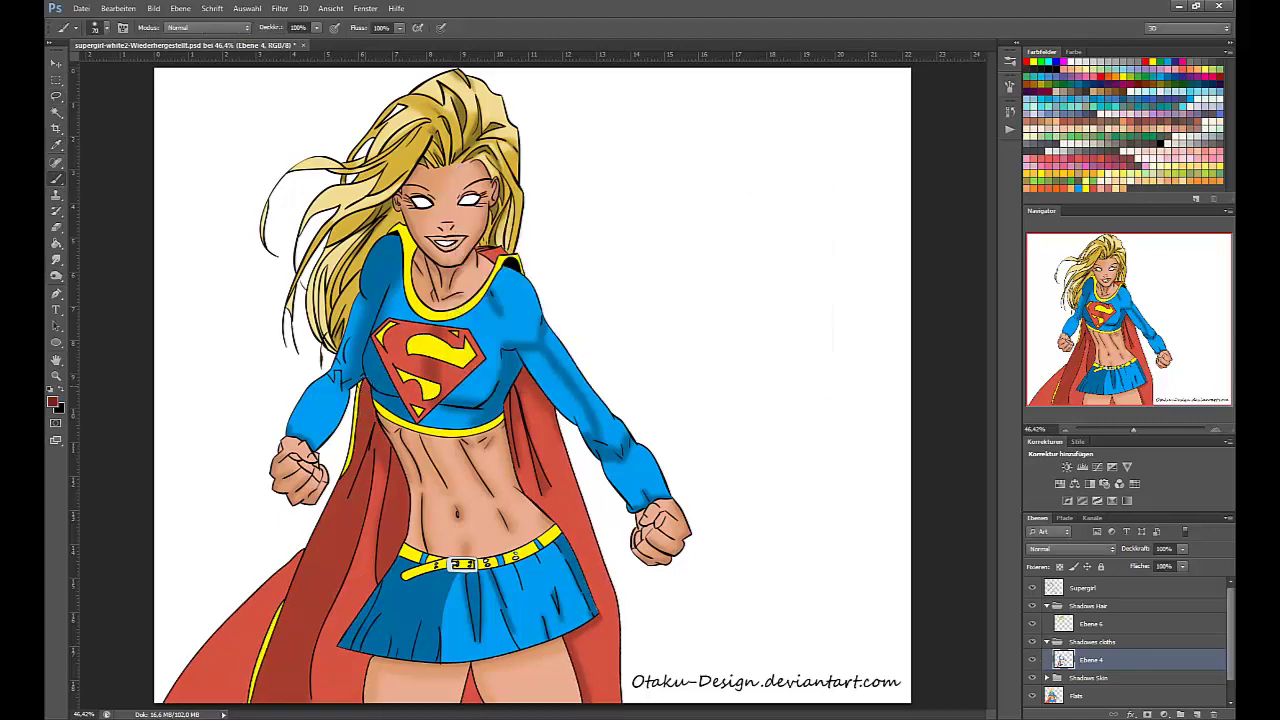
left_click_drag(367, 386, 345, 500)
key("ctrl+z")
- Sample the red of the cape and darken the brush colour to #923629
left_click(1076, 696)
left_click(53, 401)
left_click(366, 470)
left_click(756, 195)
left_click(53, 401)
left_click(574, 269)
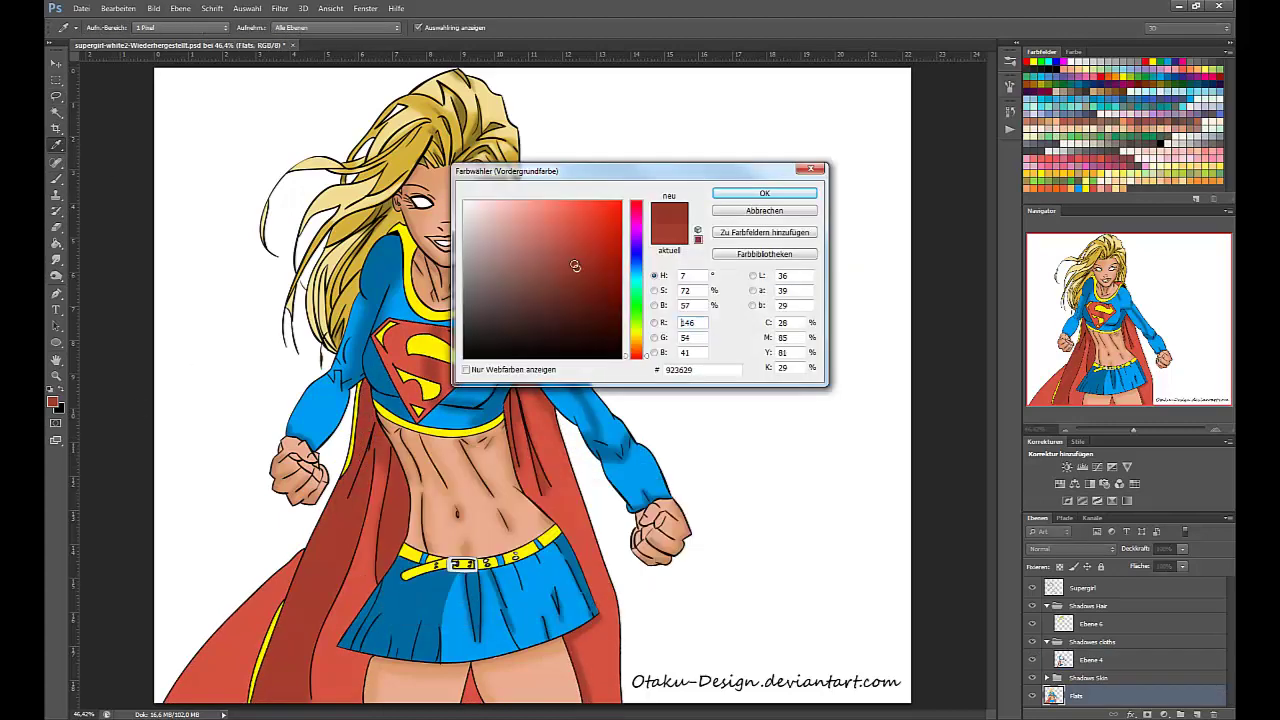
left_click(756, 195)
- Expand the red selection once more, hide its edges, and ready the Brush on the clothing shadow layer
key("ctrl+h")
key("l")
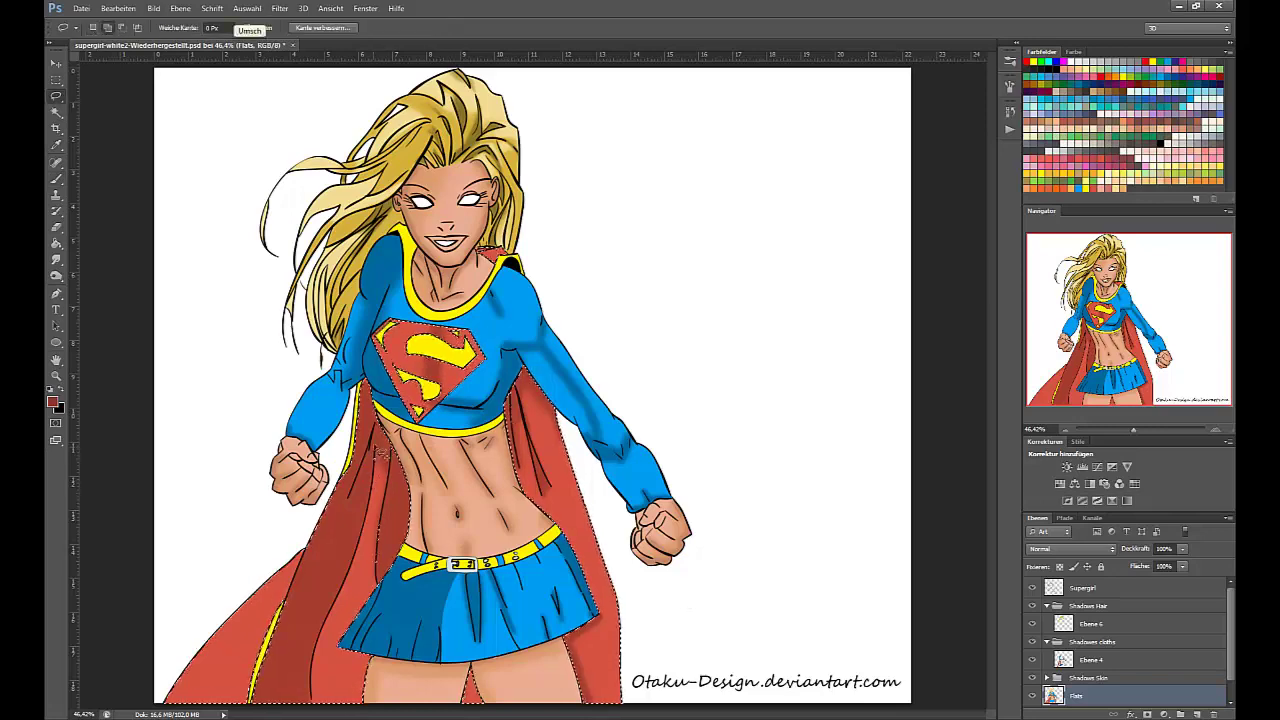
left_click(247, 8)
mouse_move(275, 146)
left_click(184, 170)
key("Return")
left_click(1091, 660)
key("ctrl+h")
key("b")
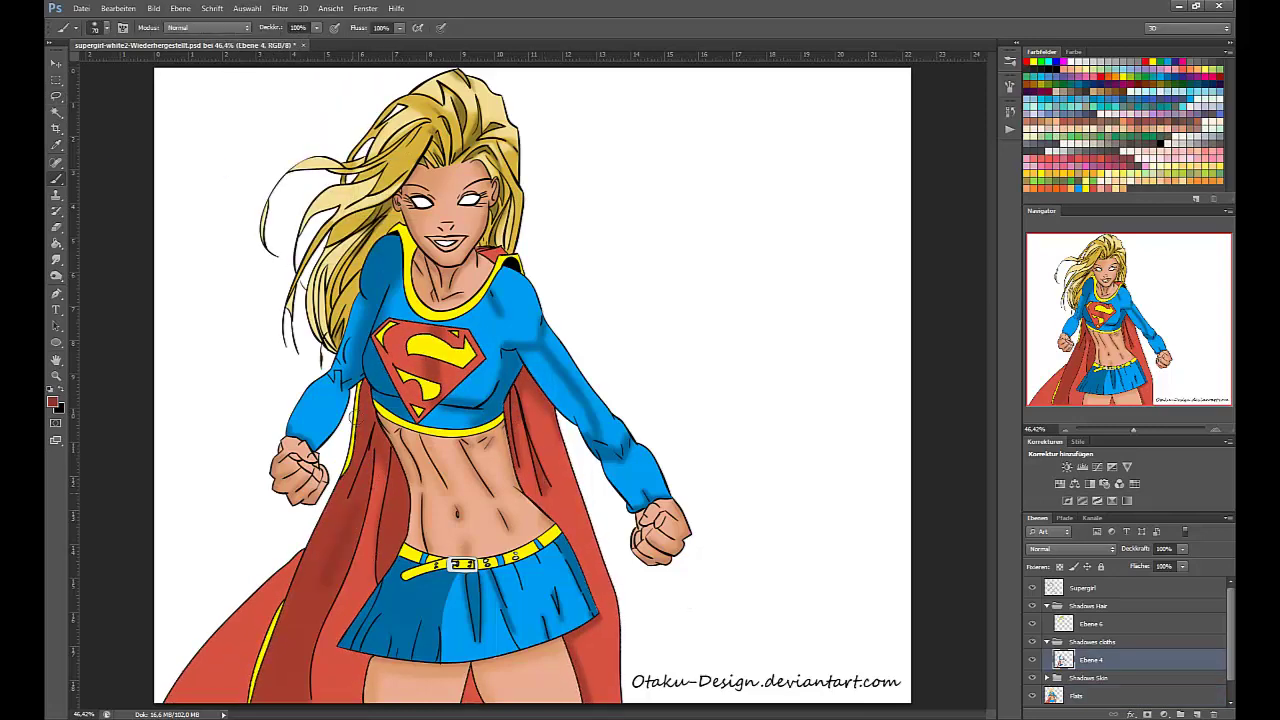
- Darken the cape shadows on the left side from the upper folds to the hem and beside the waist
mouse_move(364, 404)
left_mouse_down()
mouse_move(343, 486)
mouse_move(348, 549)
left_mouse_up()
left_click_drag(296, 700, 310, 611)
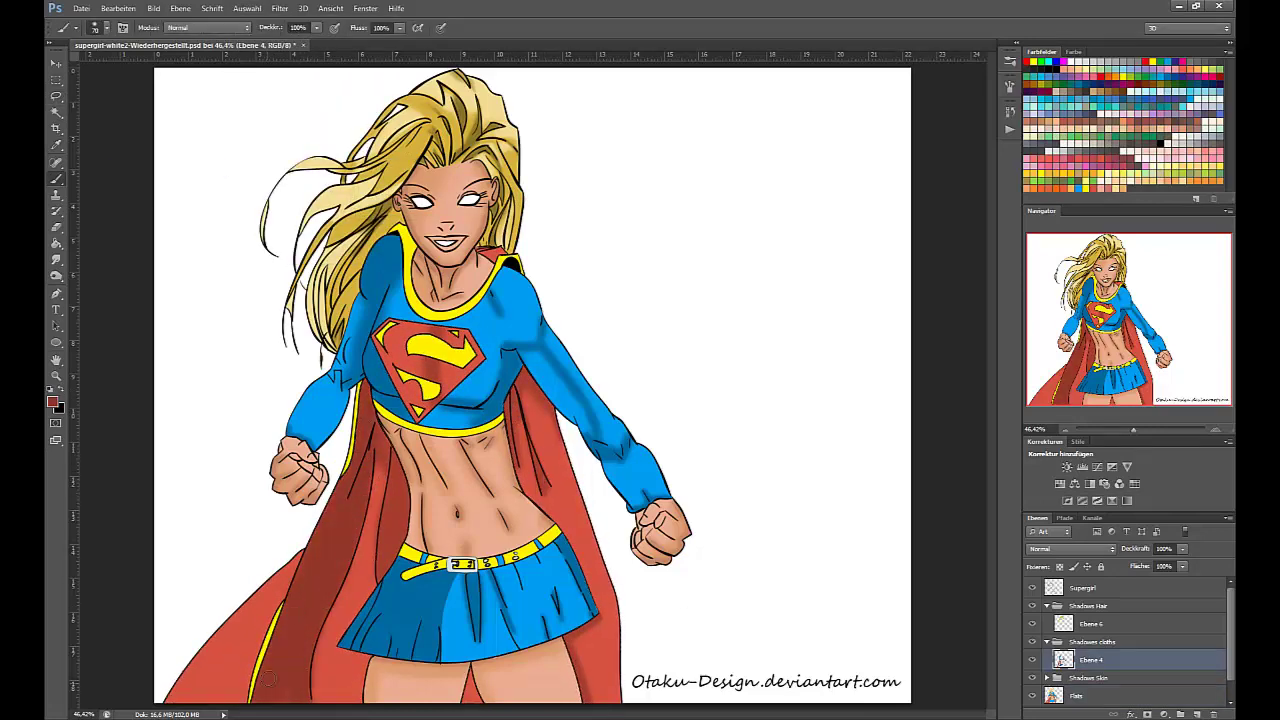
left_click_drag(385, 440, 401, 503)
key("e")
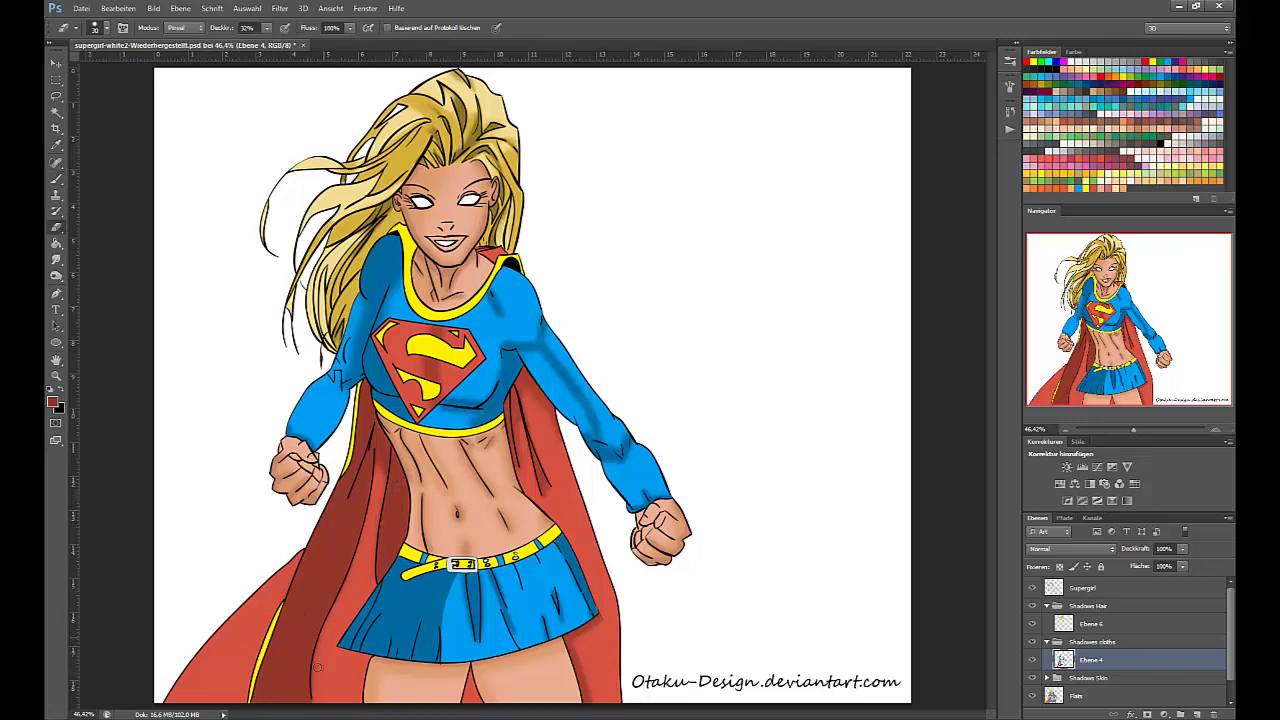
- Choose an even darker red and paint narrow deep shadows in the upper cape folds on both sides of the torso
key("b")
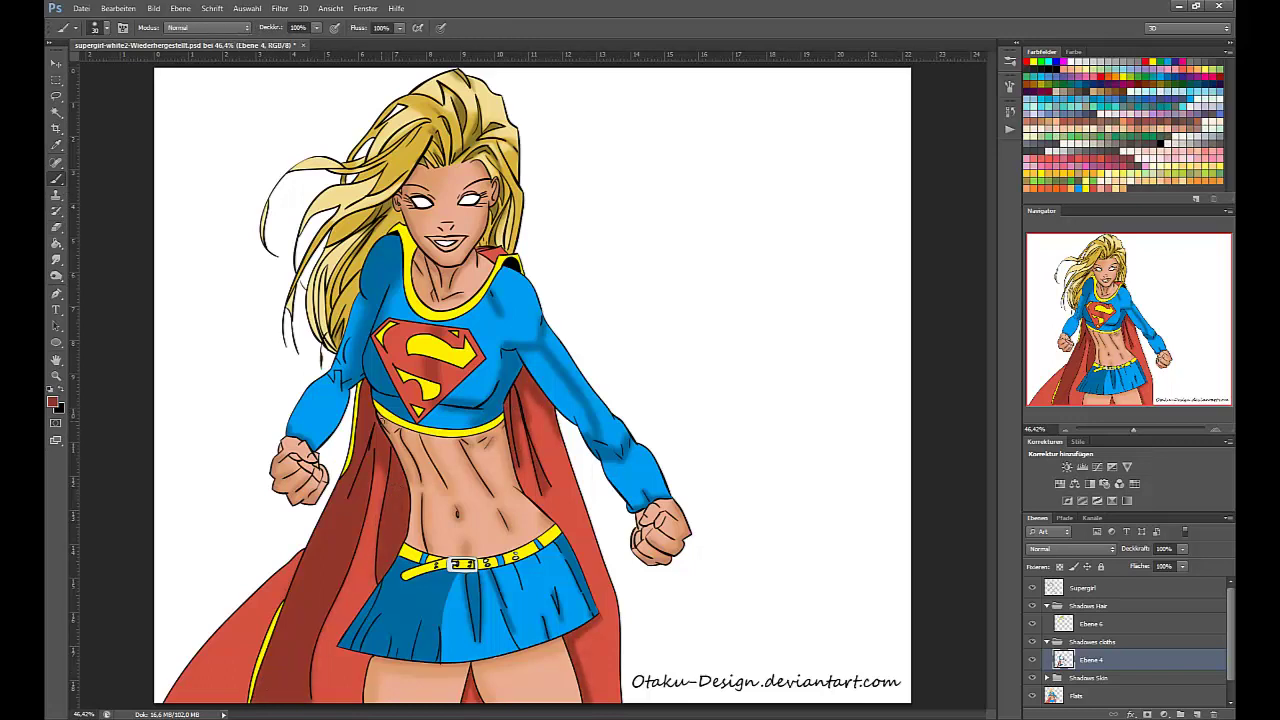
left_click(53, 402)
left_click(577, 303)
left_click(746, 194)
left_click_drag(350, 498, 374, 425)
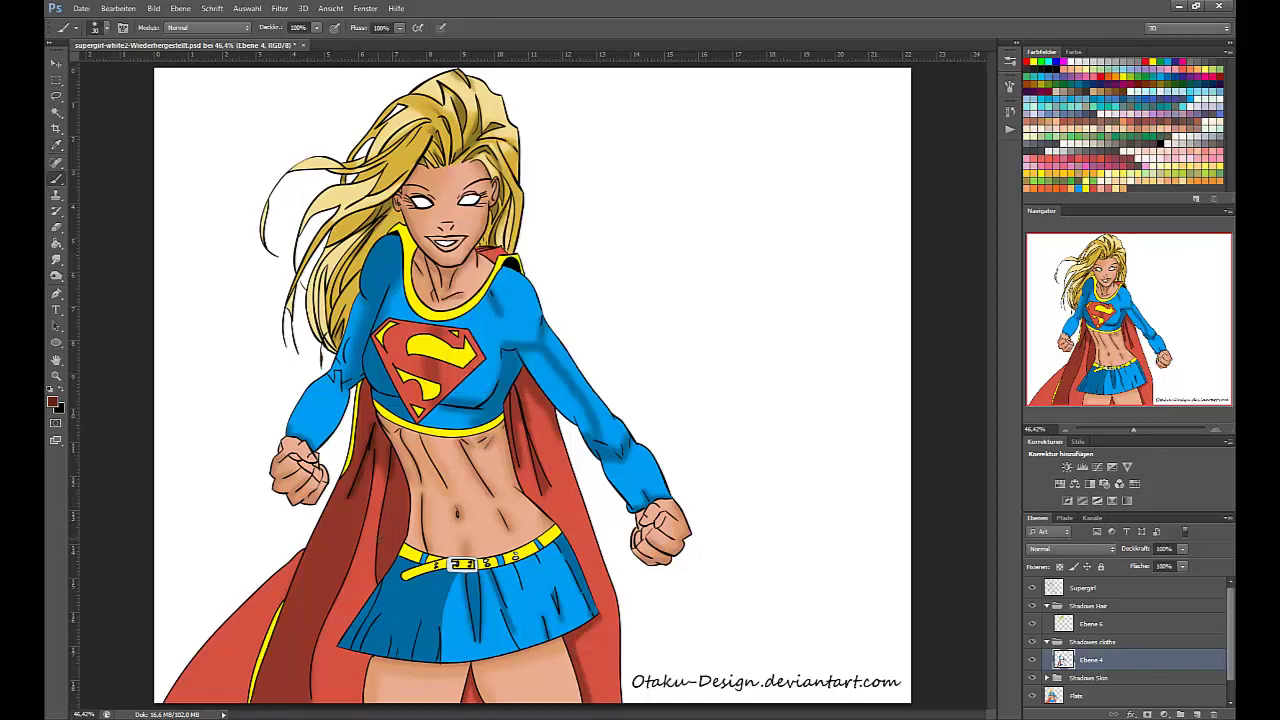
left_click_drag(508, 448, 518, 390)
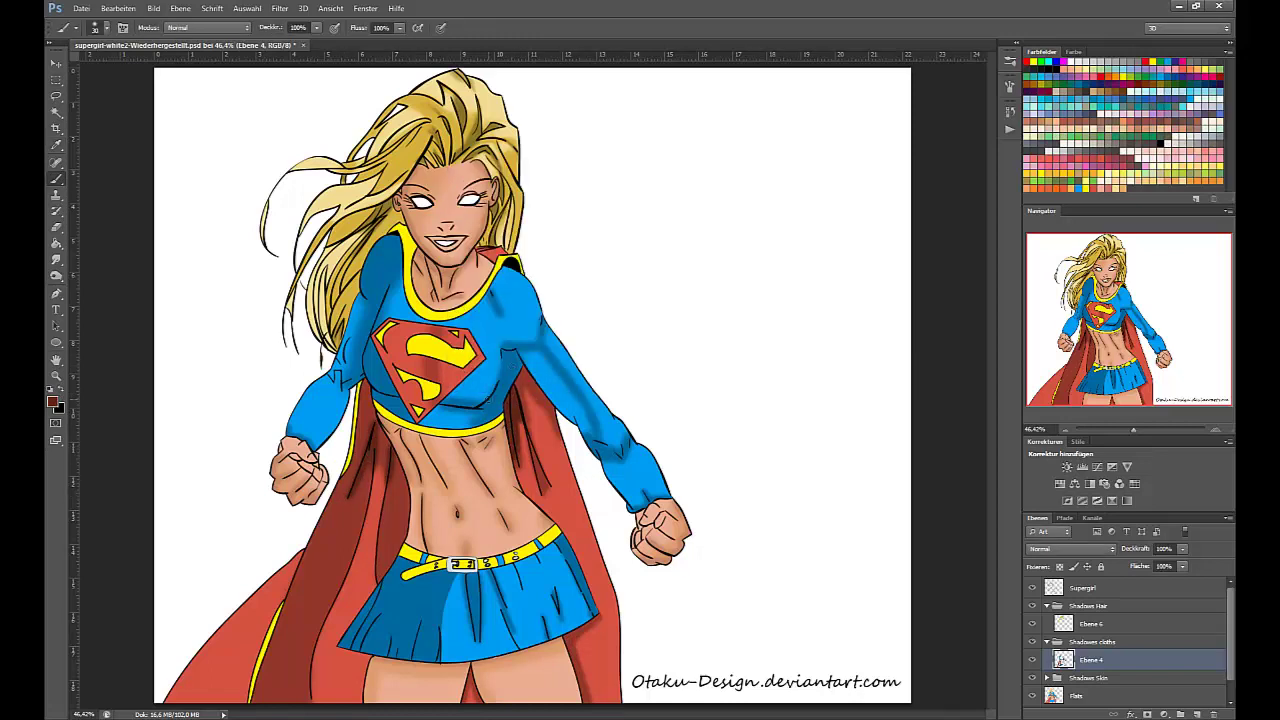
key("ctrl+z")
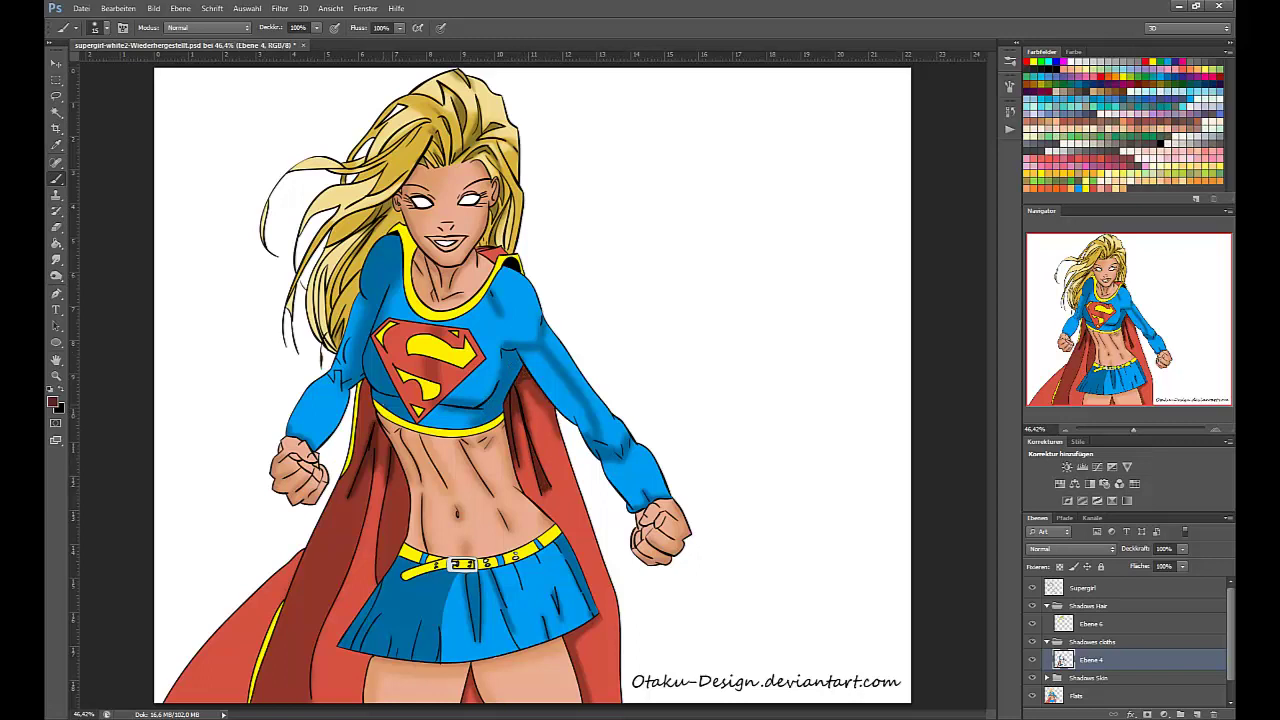
key("e")
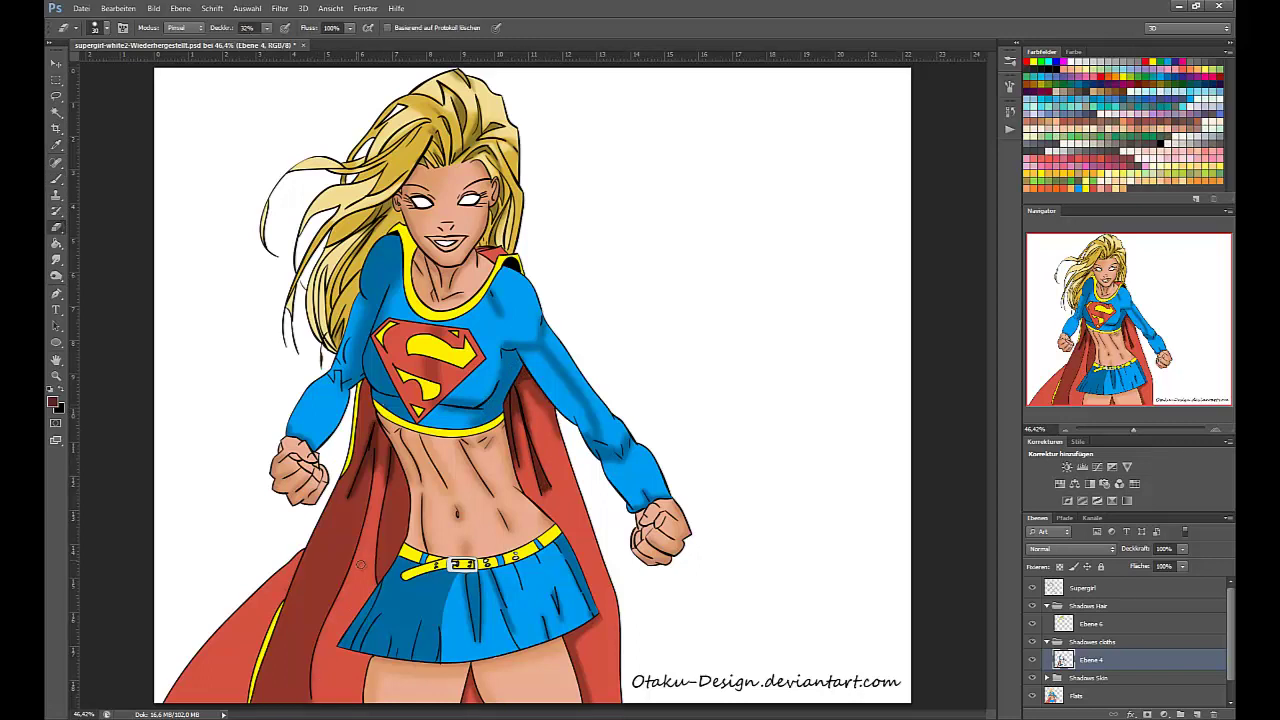
left_click(63, 180)
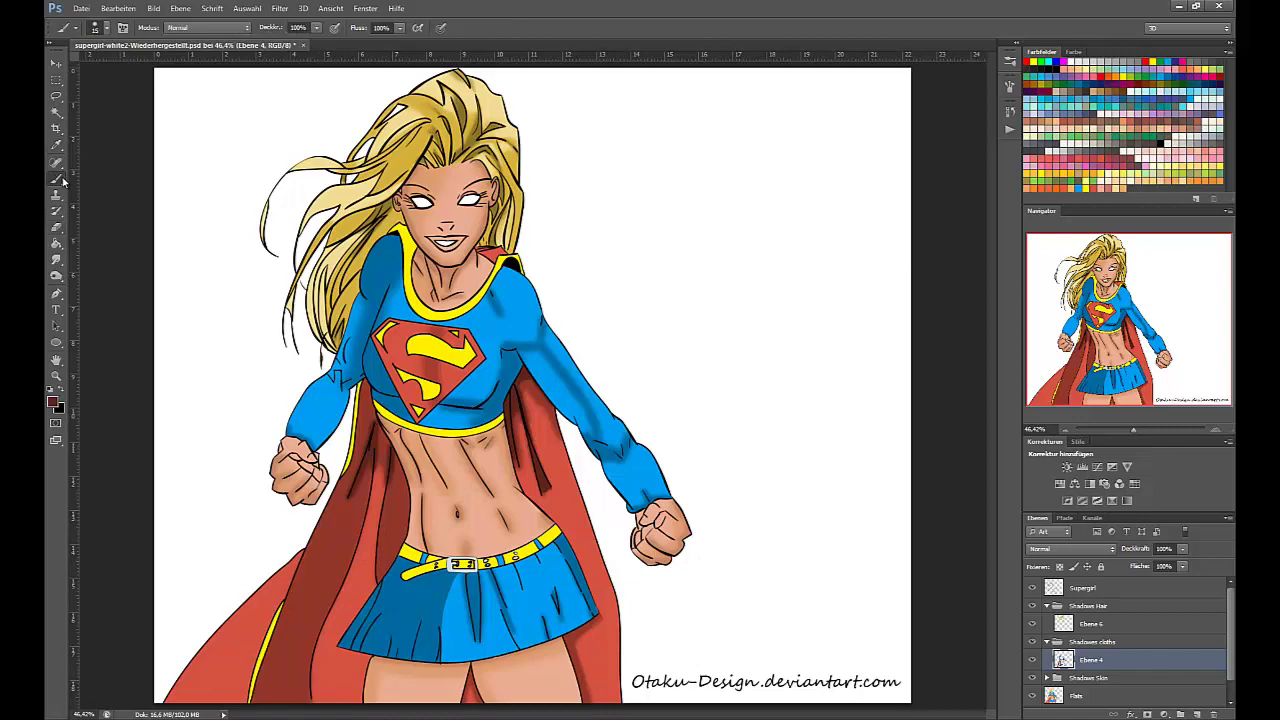
- Add a new layer above the line art, deselect, fill the layer with black, and set its blend mode to Linear Dodge (Add)
left_click(1083, 588)
left_click(1197, 714)
left_click(60, 244)
left_click_drag(1083, 588, 1124, 580)
left_click(50, 389)
left_click(224, 338)
key("ctrl+z")
key("ctrl+h")
left_click(245, 10)
left_click(262, 32)
left_click(827, 567)
left_click(1100, 549)
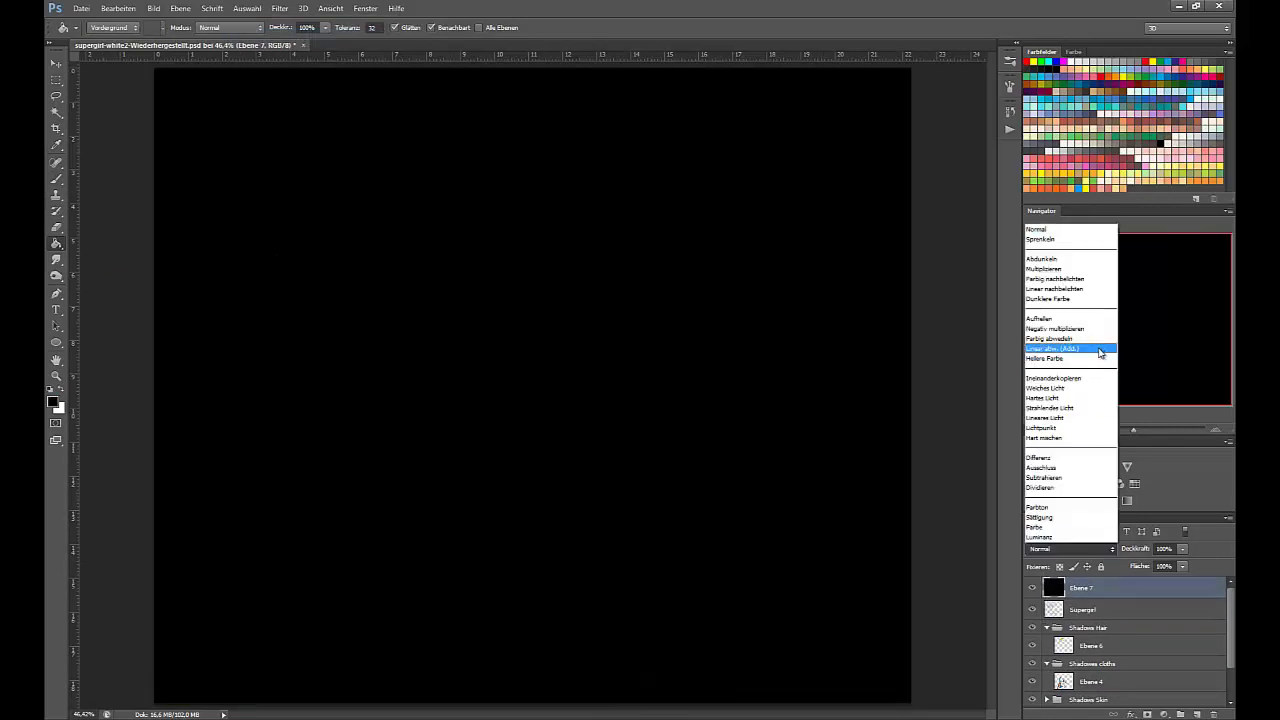
left_click(1070, 348)
- Brush a faint white highlight onto the fist on the left with an enlarged brush
left_click(62, 394)
left_click(56, 180)
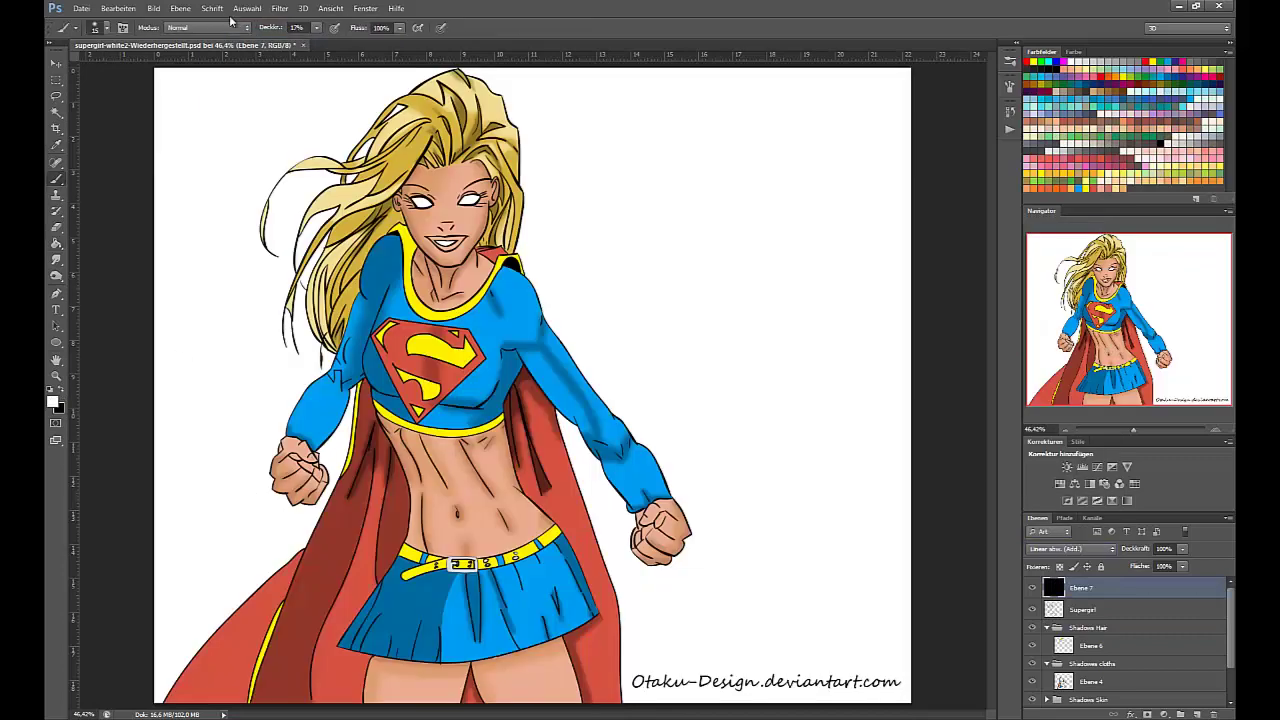
key("bracketright")
key("bracketright")
key("bracketright")
key("bracketright")
left_click_drag(298, 458, 317, 470)
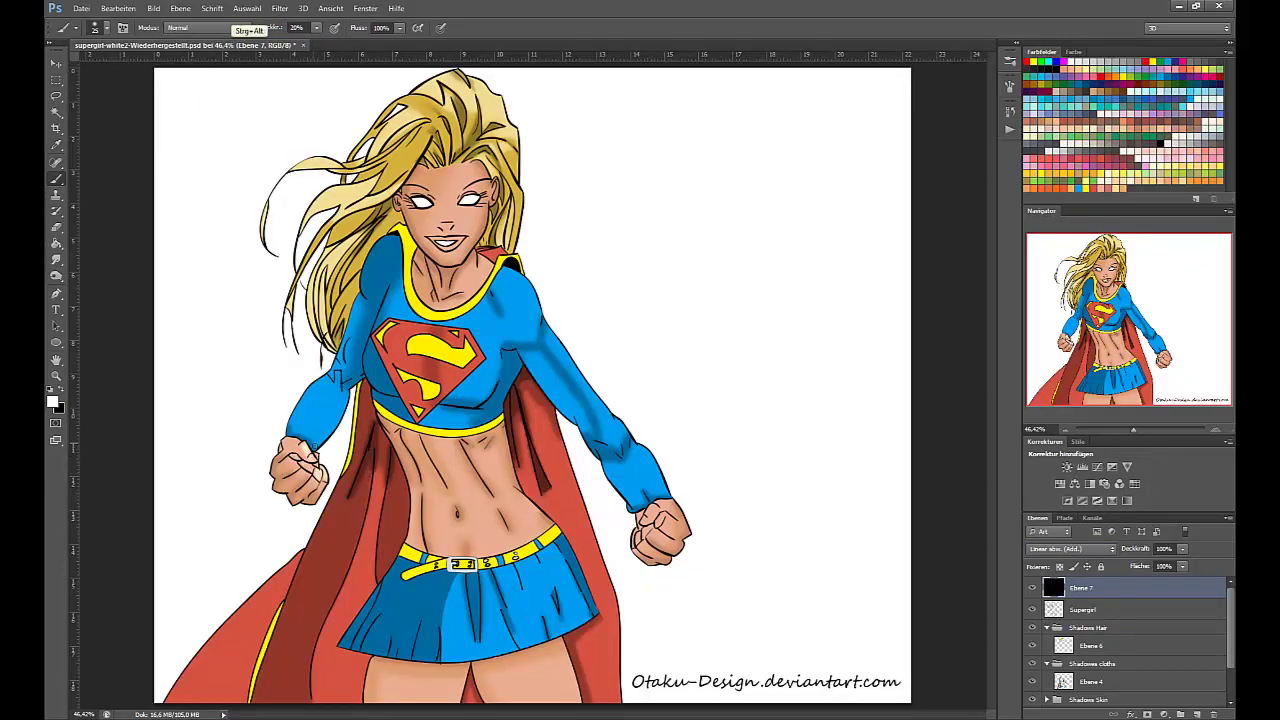
- Set the brush opacity to 12% and paint soft white highlights on the fist on the right and the abdomen
key("1")
key("2")
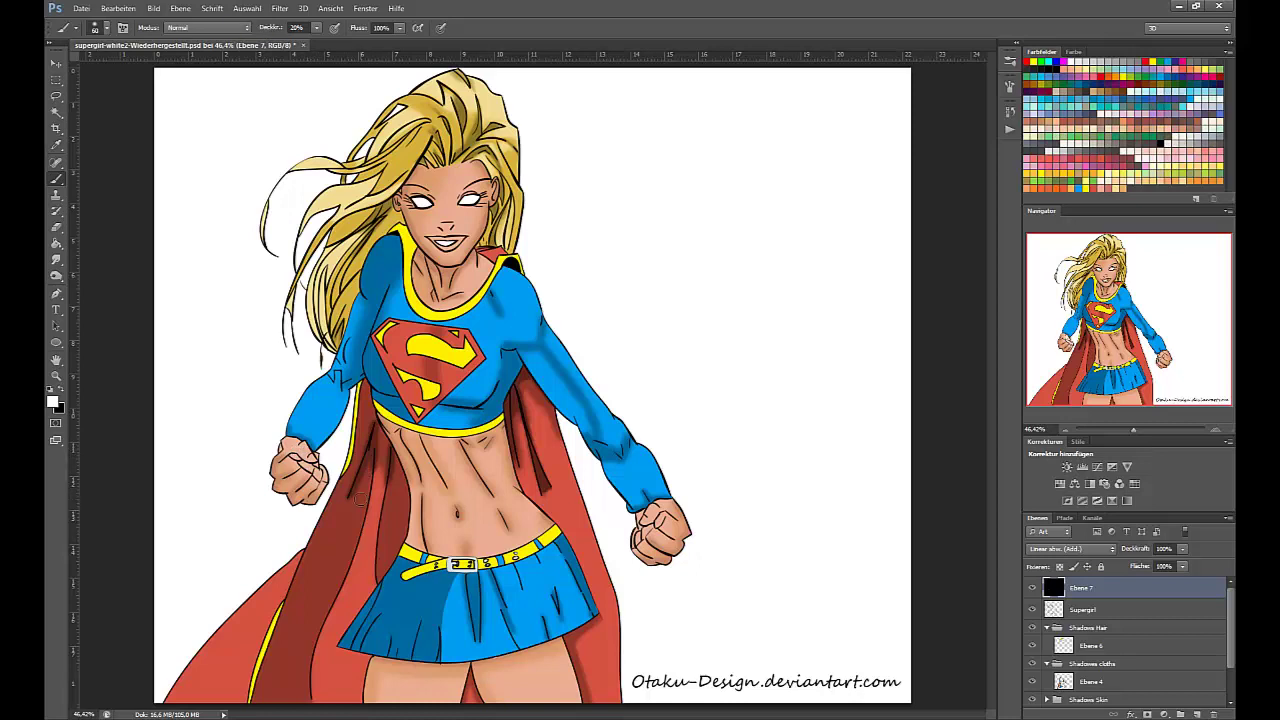
key("bracketright")
key("bracketright")
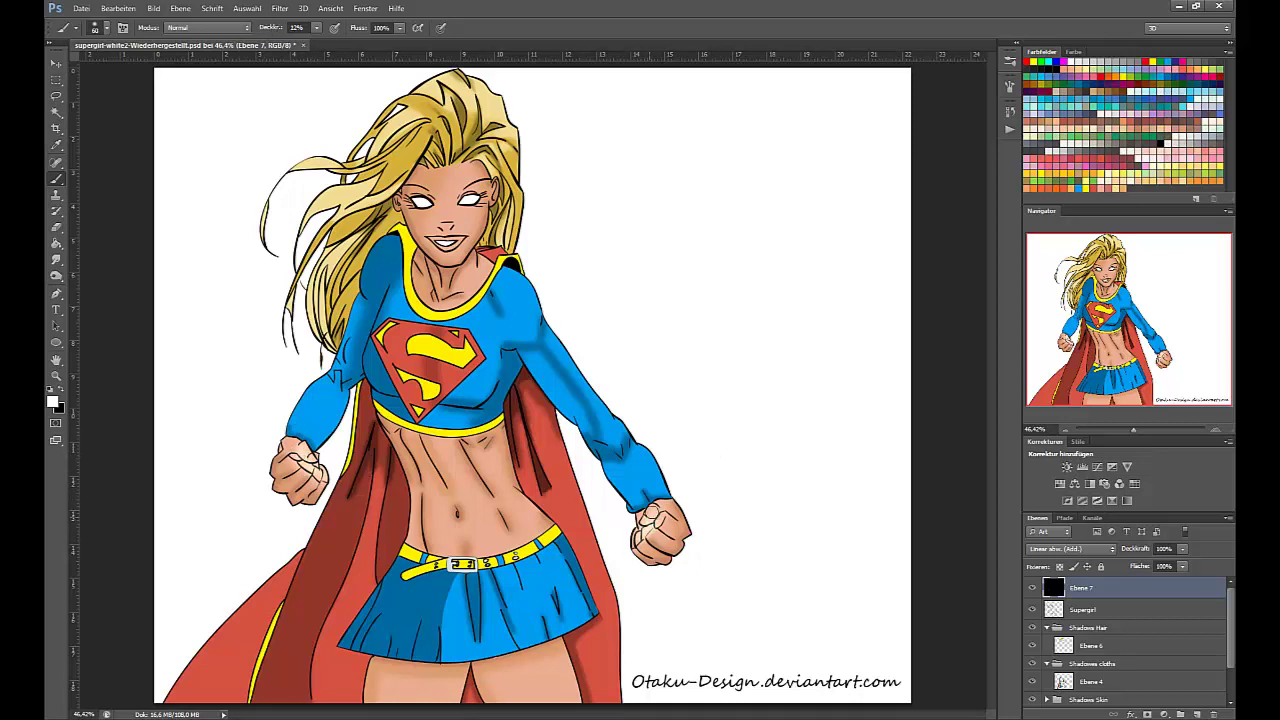
left_click_drag(487, 508, 474, 540)
mouse_move(449, 442)
left_mouse_down()
mouse_move(458, 478)
mouse_move(413, 540)
mouse_move(488, 462)
left_mouse_up()
- Paint soft white highlights on the face with an enlarged brush
key("bracketleft")
key("bracketright")
key("bracketright")
mouse_move(447, 218)
left_mouse_down()
mouse_move(442, 178)
mouse_move(449, 222)
mouse_move(430, 216)
left_mouse_up()
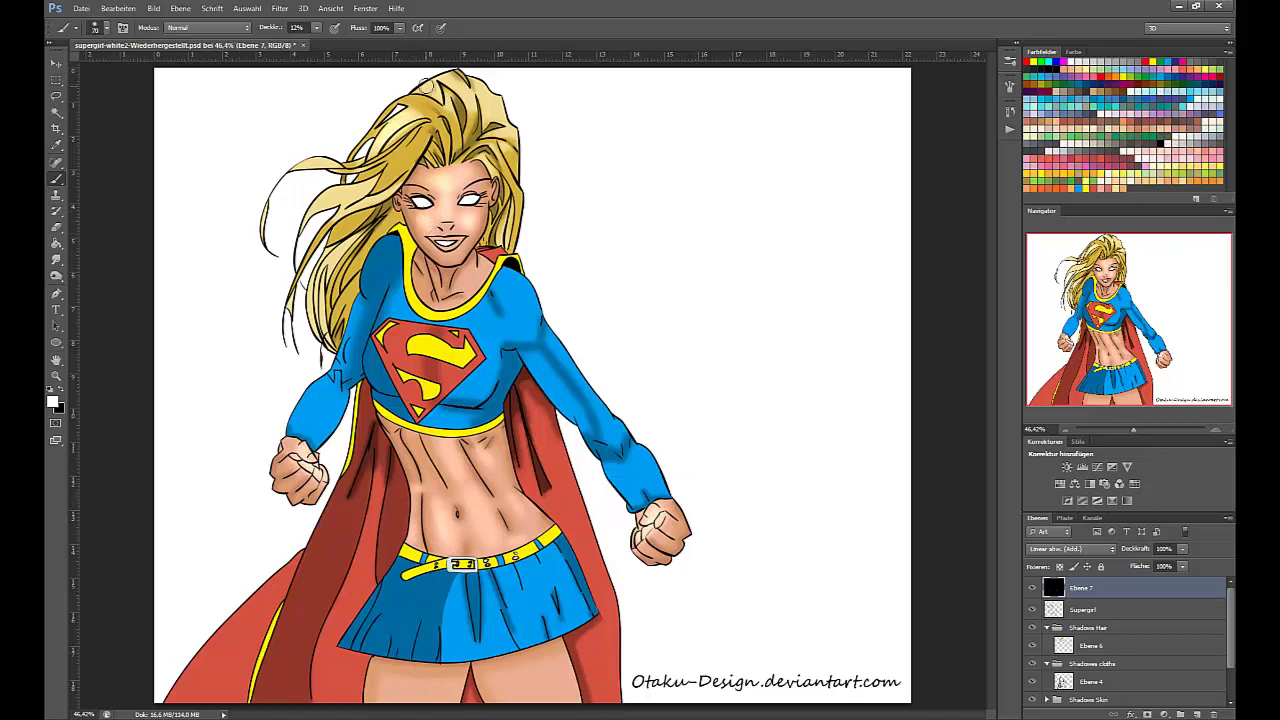
- Brush soft white highlights over the crown and the flowing strands of hair, adjusting the brush size
key("bracketleft")
key("bracketleft")
key("bracketleft")
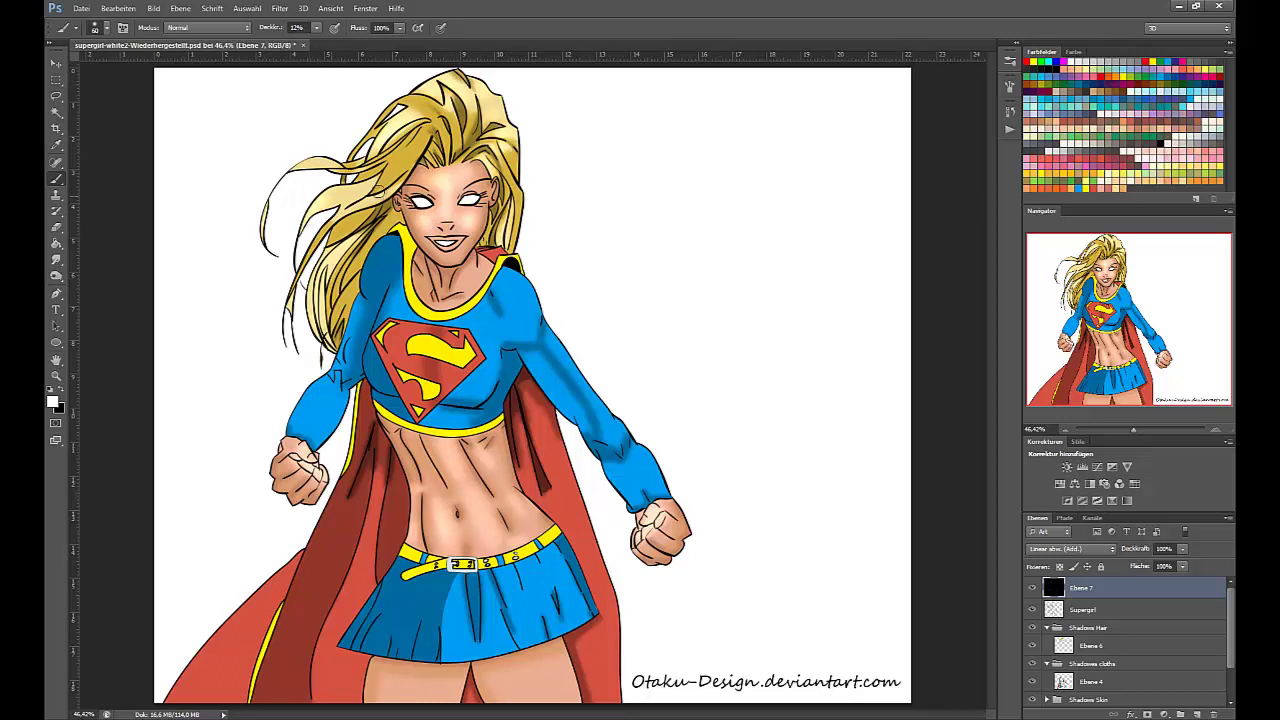
key("bracketright")
key("bracketright")
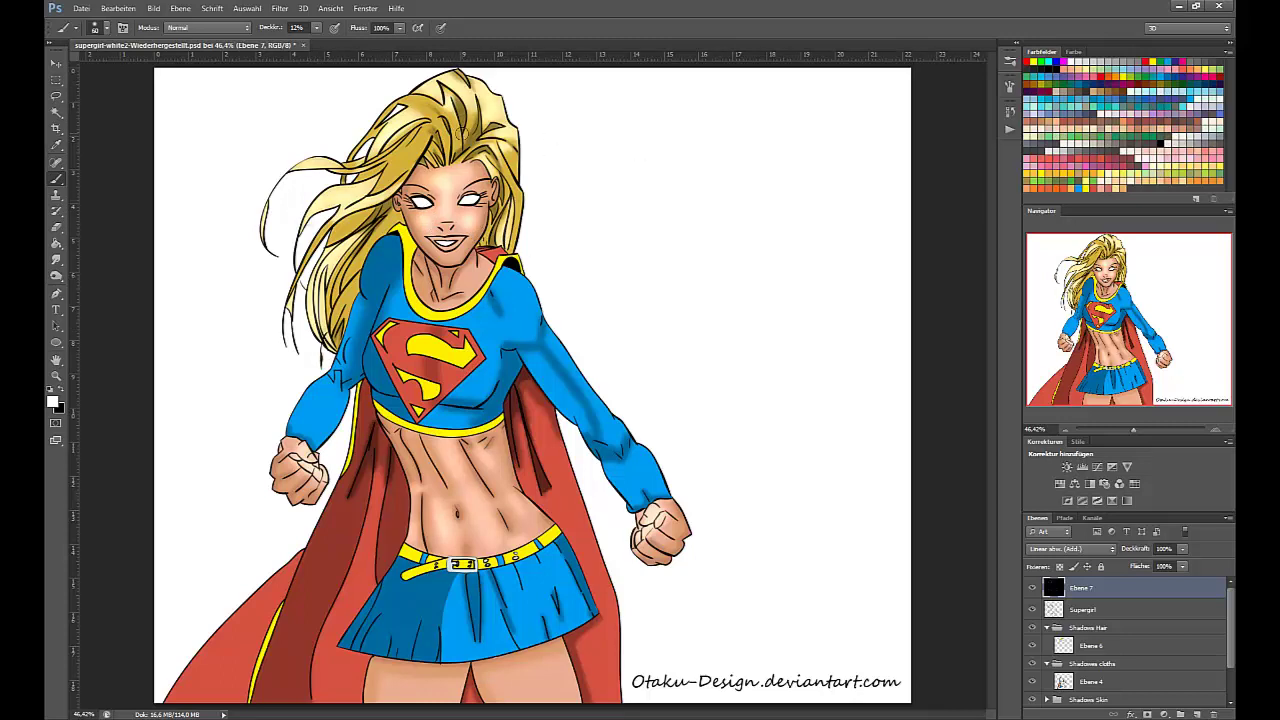
- Paint soft white highlights down the skirt folds and across the upper thighs, enlarge the brush, and undo the last stroke
left_click_drag(457, 588, 457, 620)
left_click_drag(516, 574, 520, 638)
left_click_drag(558, 556, 573, 610)
mouse_move(392, 693)
left_mouse_down()
mouse_move(573, 683)
mouse_move(558, 684)
left_mouse_up()
key("bracketright")
key("bracketright")
key("bracketright")
key("bracketright")
key("bracketright")
key("ctrl+z")
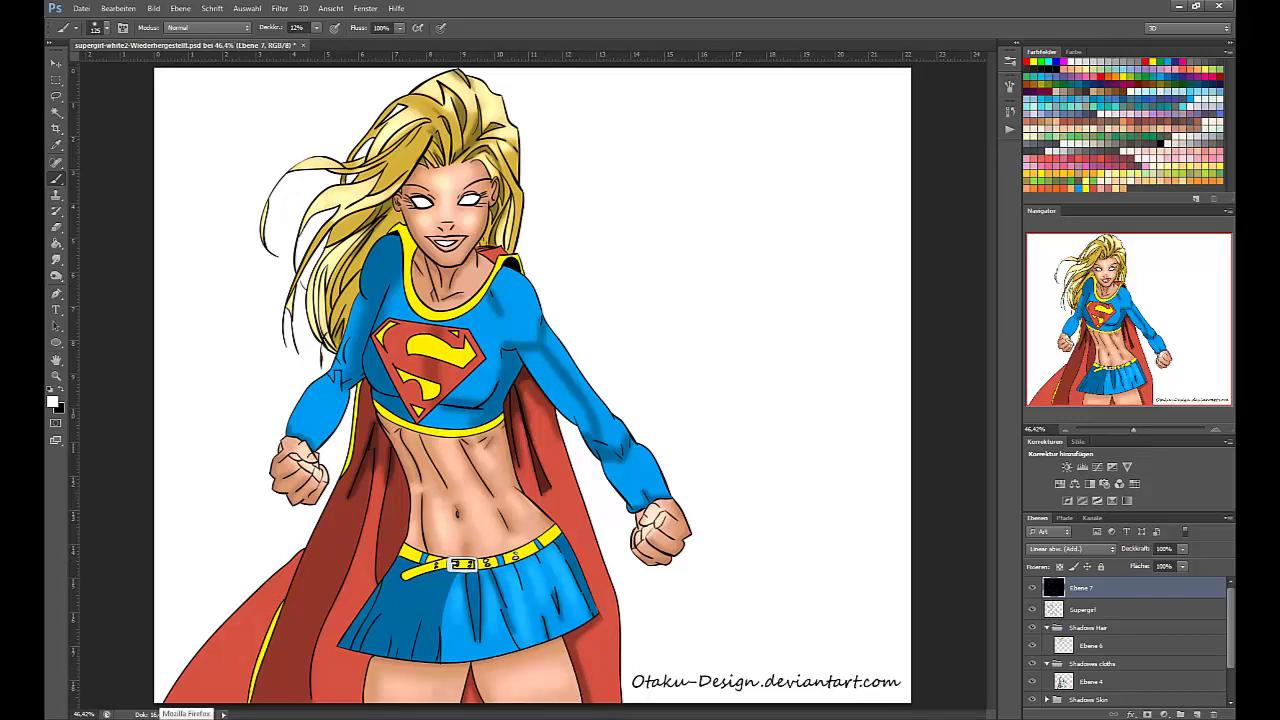
- Switch to black, load a smaller brush at 100% opacity, and start outlining the irises on the Supergirl line-art layer
key("x")
left_click(1083, 609)
left_click(68, 28)
left_click(122, 112)
scroll(1091, 675, "down", 2)
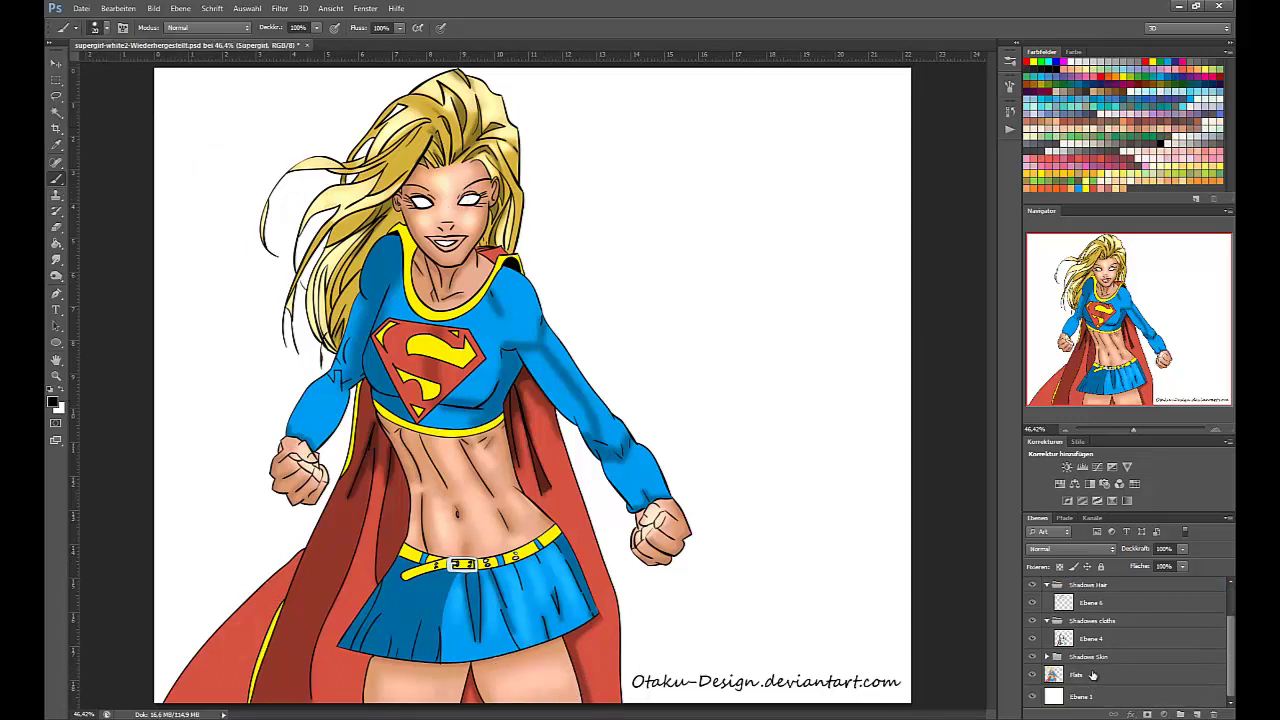
left_click(1091, 676)
scroll(1091, 650, "up", 1)
left_click(1083, 588)
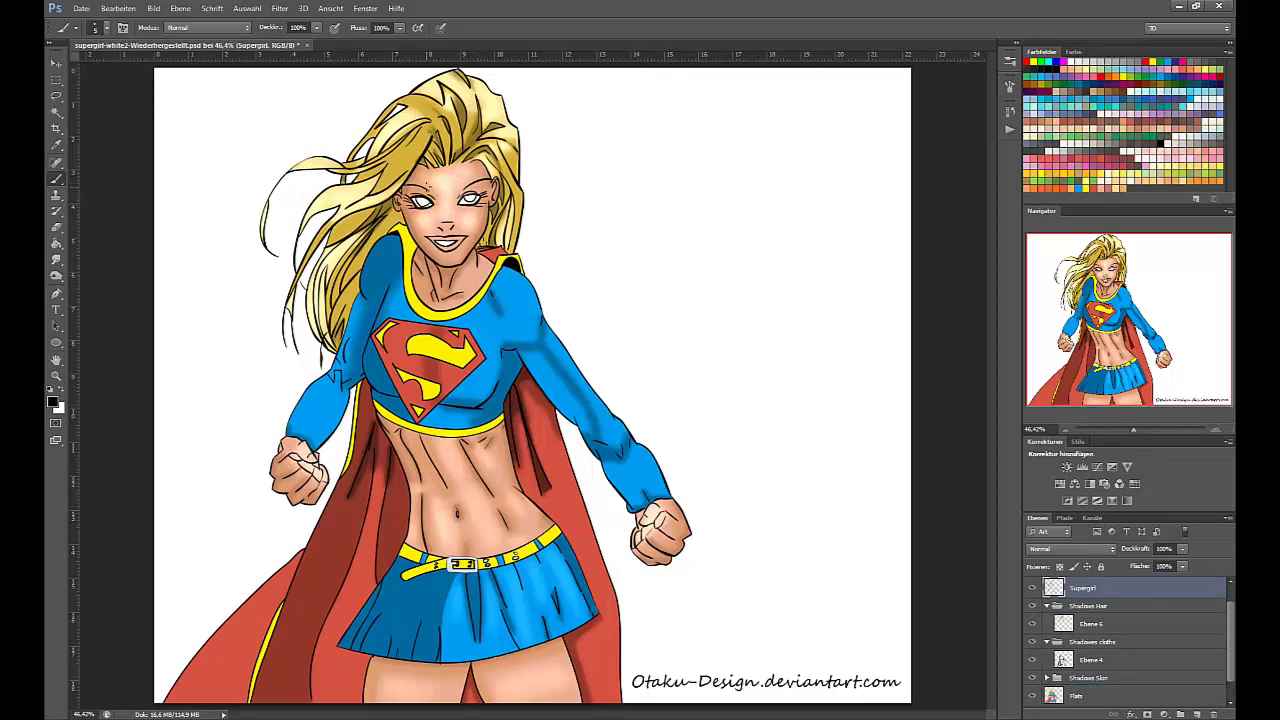
- Refine the iris outlines on the Supergirl layer, cleaning up with the Eraser and adding black brush strokes inside both eyes
left_click(57, 227)
scroll(425, 190, "up", 10)
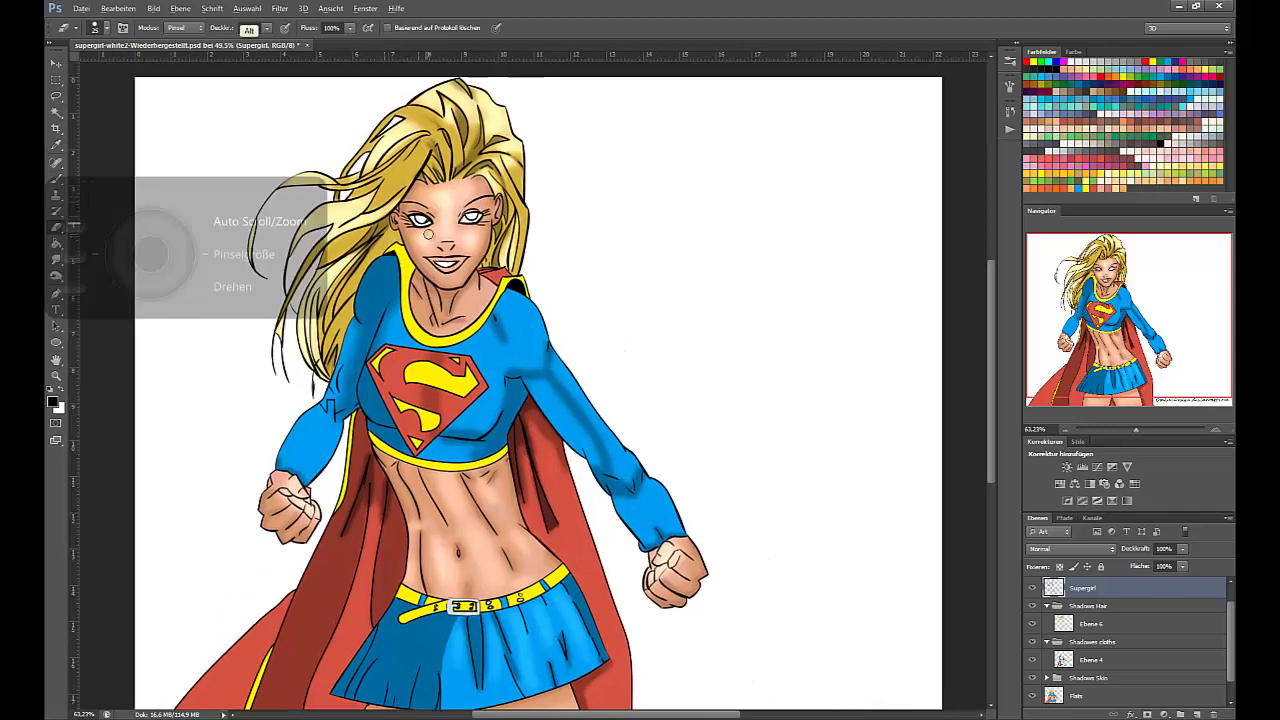
left_click_drag(446, 258, 438, 268)
left_click_drag(690, 228, 632, 240)
left_click(1137, 696)
left_click(57, 179)
left_click(1137, 588)
left_click_drag(371, 236, 442, 254)
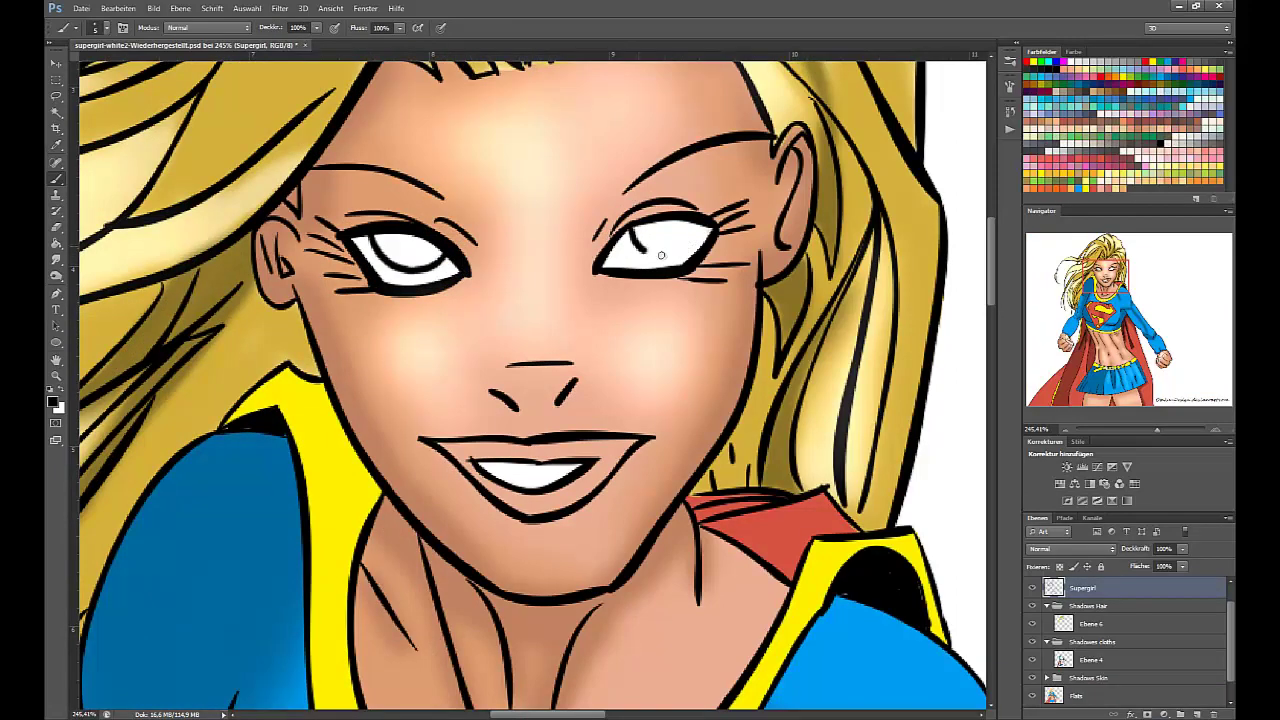
left_click(331, 8)
left_click(350, 118)
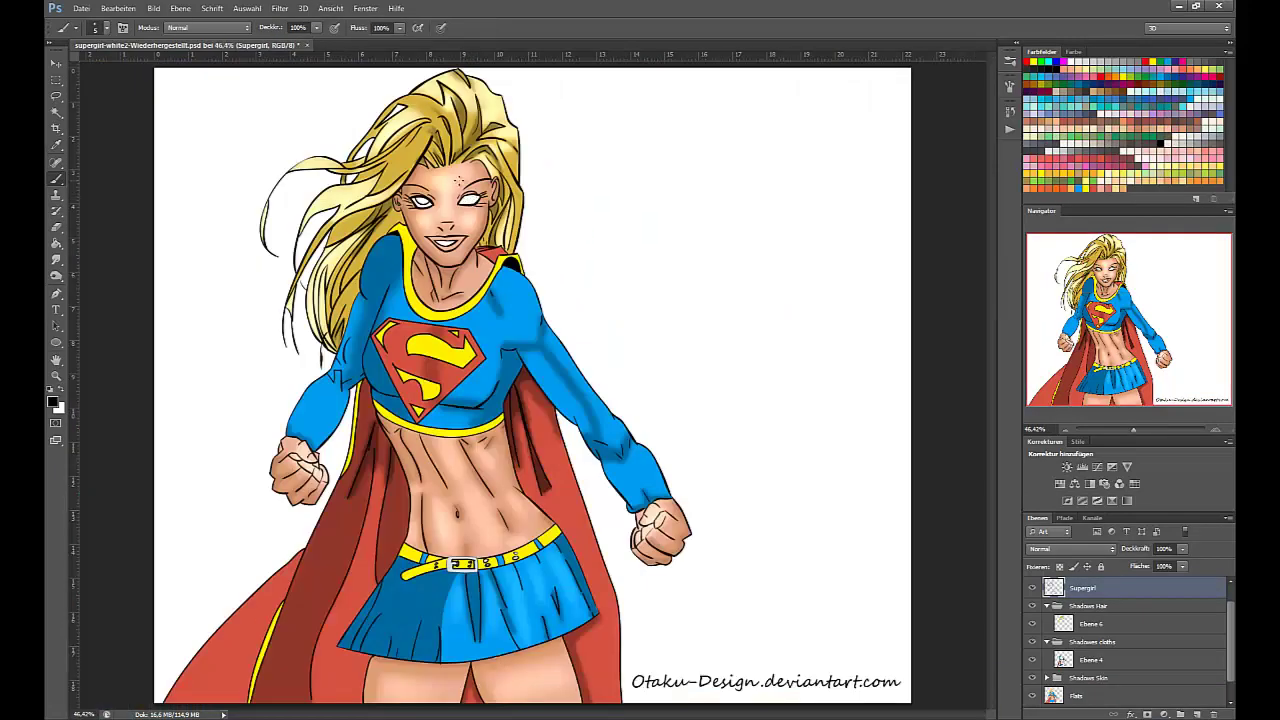
- Undo the last eye stroke and redraw the iris outline in the eye on the right, undoing unwanted strokes
scroll(466, 190, "up", 5)
key("ctrl+z")
left_click_drag(462, 236, 529, 234)
key("ctrl+z")
mouse_move(465, 236)
left_mouse_down()
mouse_move(481, 261)
mouse_move(530, 234)
left_mouse_up()
key("ctrl+z")
left_click(331, 8)
left_click(374, 117)
- Set the foreground to a blue with hue 203° and colour both irises on the Flats layer
left_click(53, 402)
left_click_drag(646, 284, 648, 268)
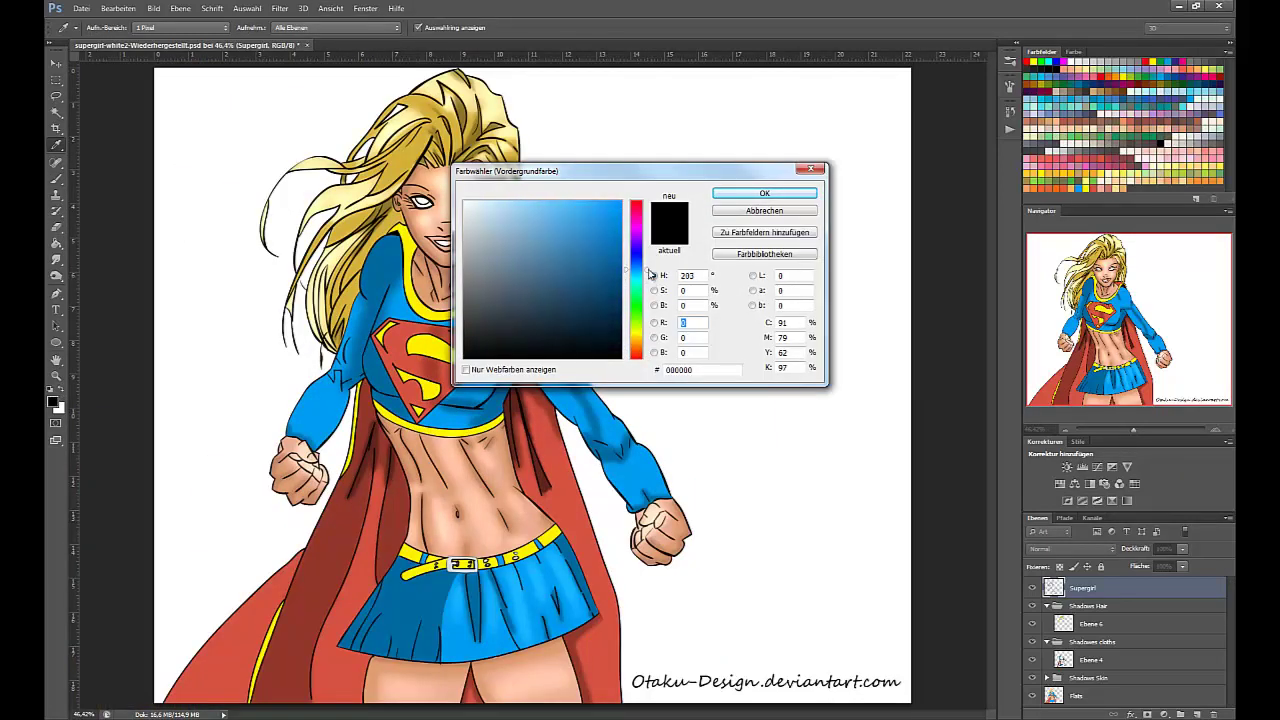
left_click(562, 203)
left_click(764, 193)
left_click(1076, 695)
key("b")
scroll(461, 214, "up", 1)
left_click(470, 214)
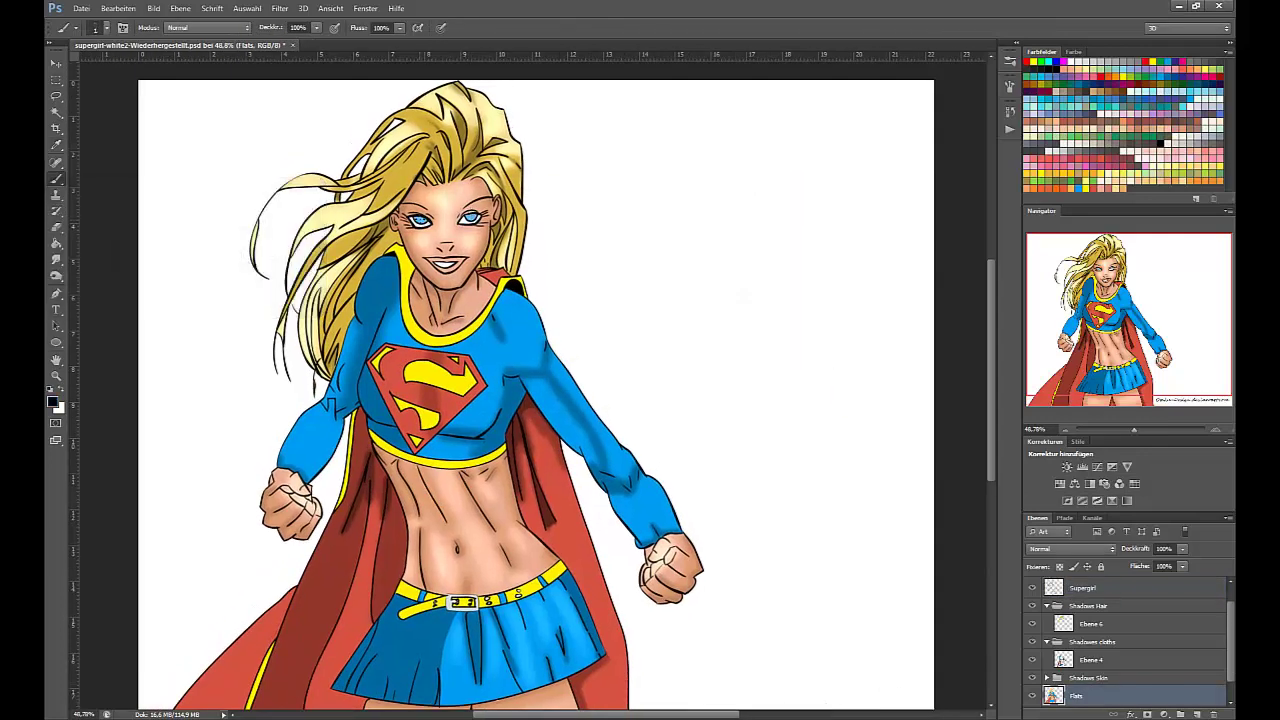
- Touch up both eyes with the Eraser on the Supergirl and Flats layers, leaving small white highlights in the irises
key("e")
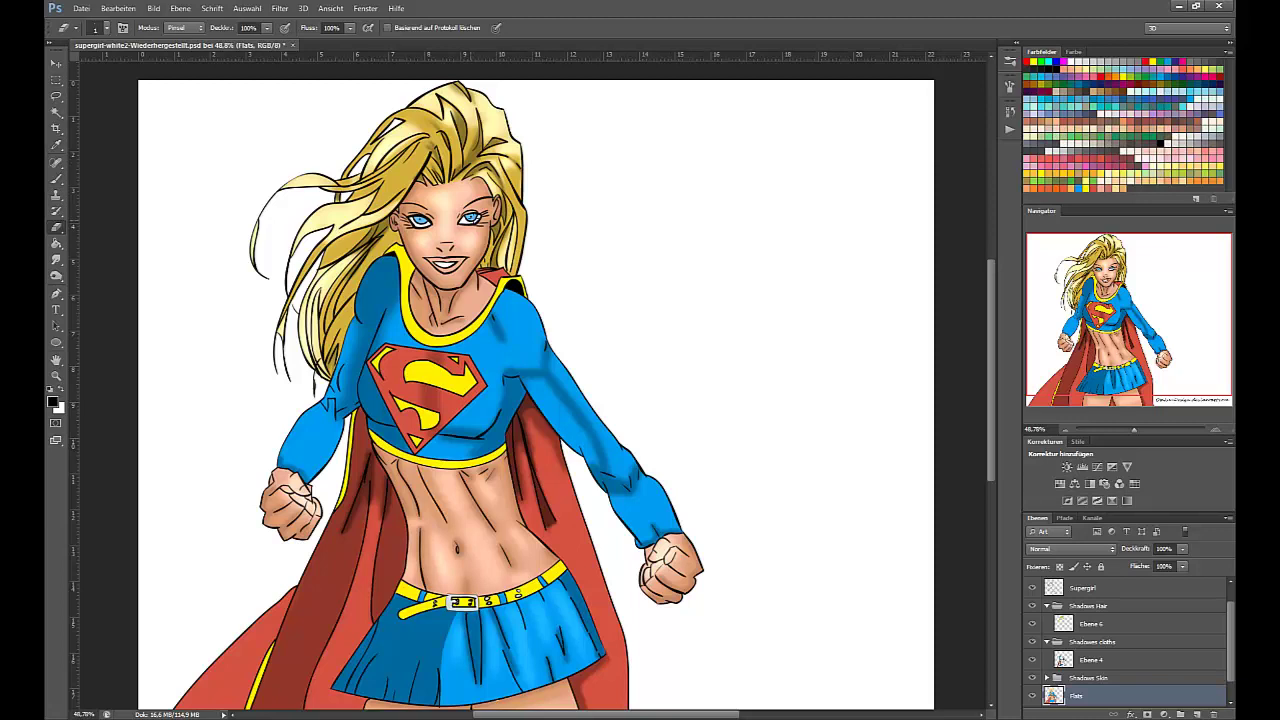
left_click(1083, 588)
right_click(469, 214)
left_click(471, 214)
left_click(1087, 694)
left_click(1083, 588)
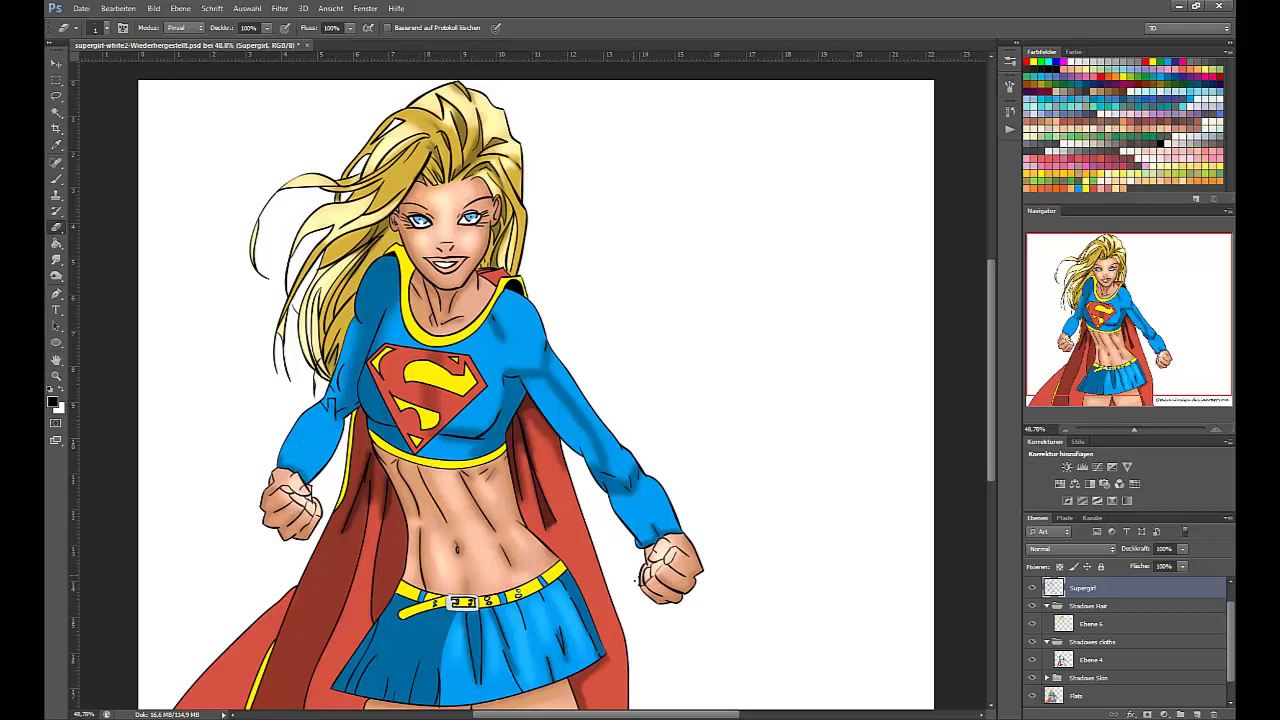
- Colour the lips with a red swatch on the Flats layer and erase a small highlight on the lower lip
left_click(1079, 694)
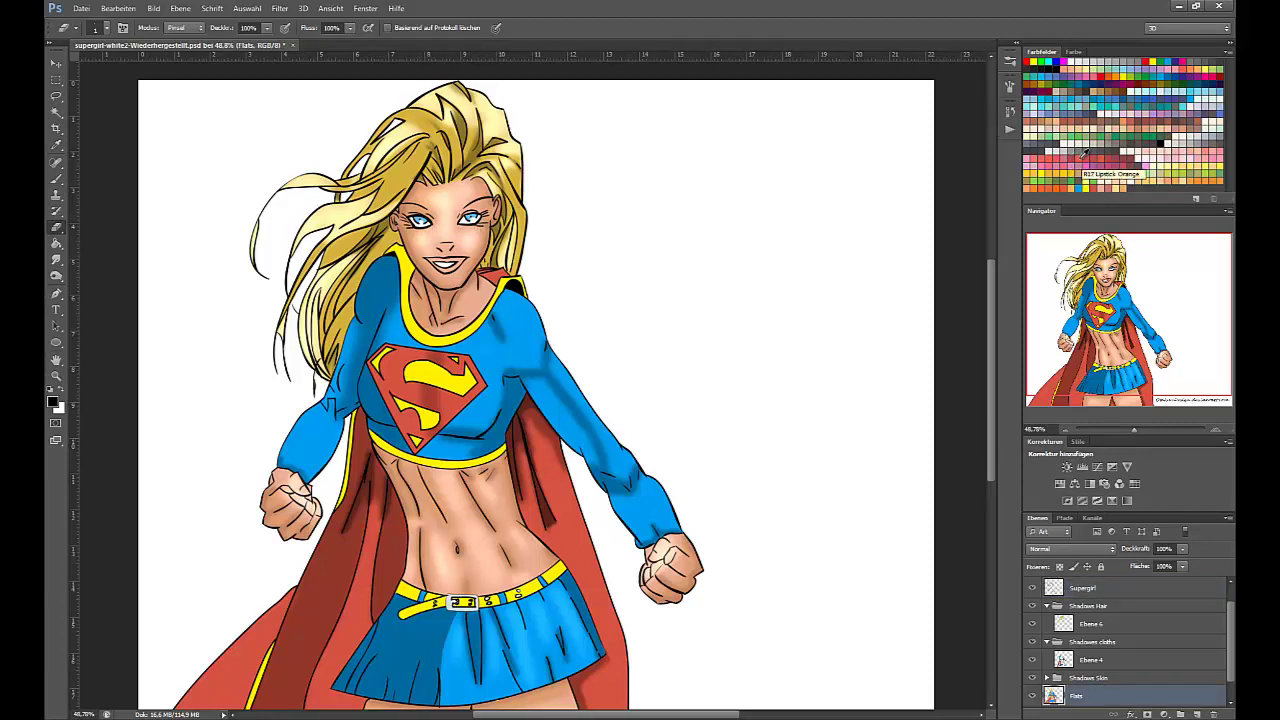
left_click(1081, 158)
key("b")
scroll(450, 247, "up", 6)
mouse_move(469, 300)
left_mouse_down()
mouse_move(391, 299)
mouse_move(477, 305)
mouse_move(450, 321)
left_mouse_up()
key("e")
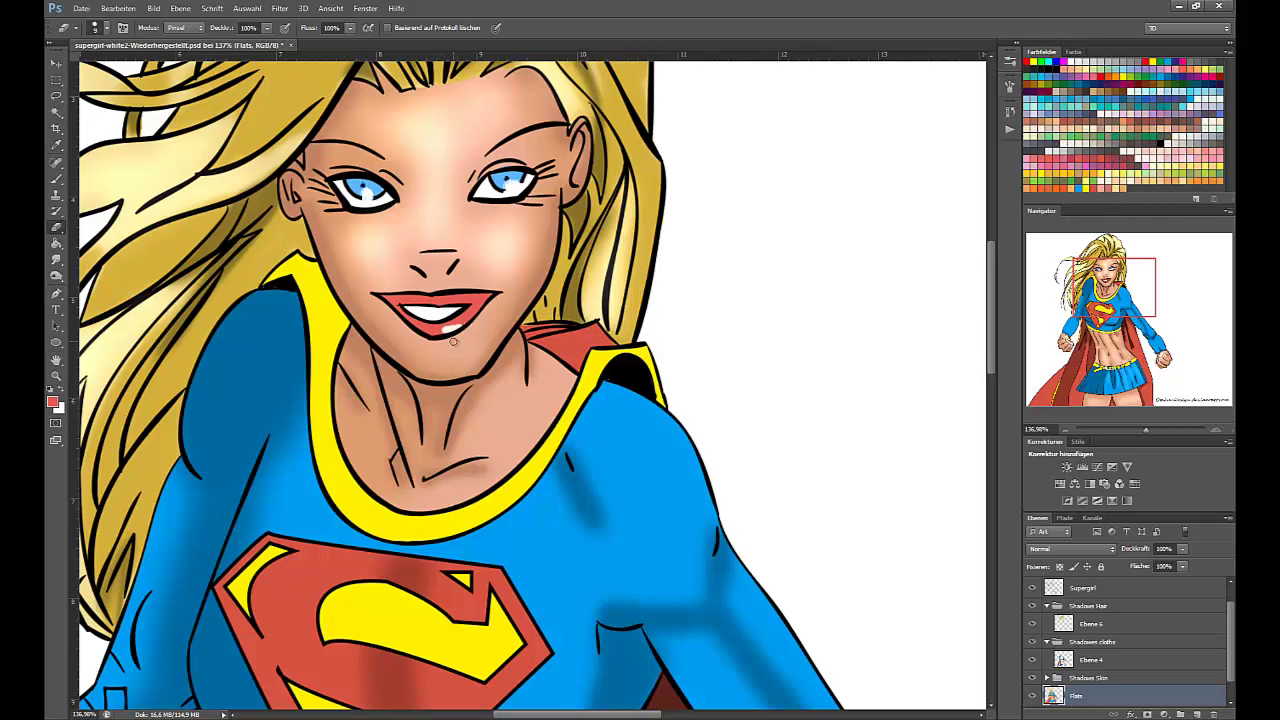
- Collapse the hair and clothing shadow groups in the layer stack
left_click(247, 8)
mouse_move(331, 8)
left_click(367, 117)
left_click(1047, 606)
left_click(1046, 621)
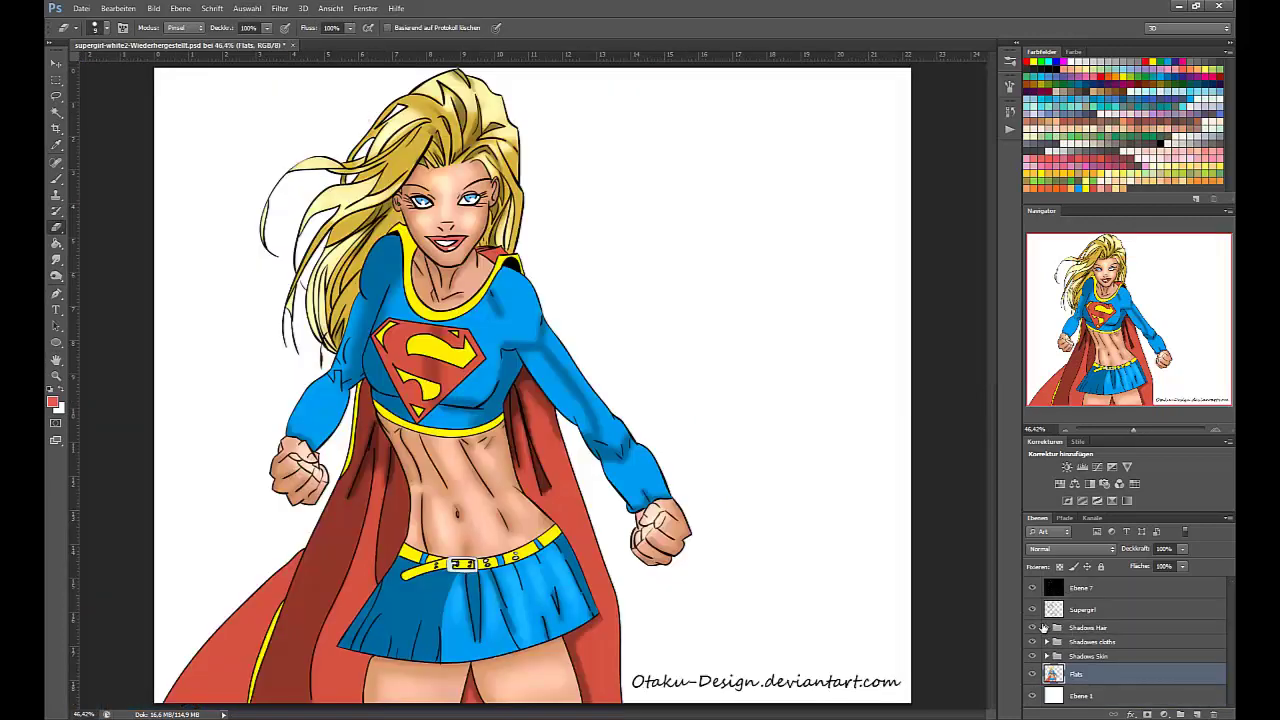
- Place the sun-rays cloudy sky wallpaper directly above Ebene 1 and stretch it to fill the whole canvas
key("v")
left_click(1137, 698)
left_click_drag(534, 101, 534, 65)
left_click_drag(154, 68, 154, 67)
left_click_drag(534, 669, 534, 699)
left_click_drag(154, 384, 151, 384)
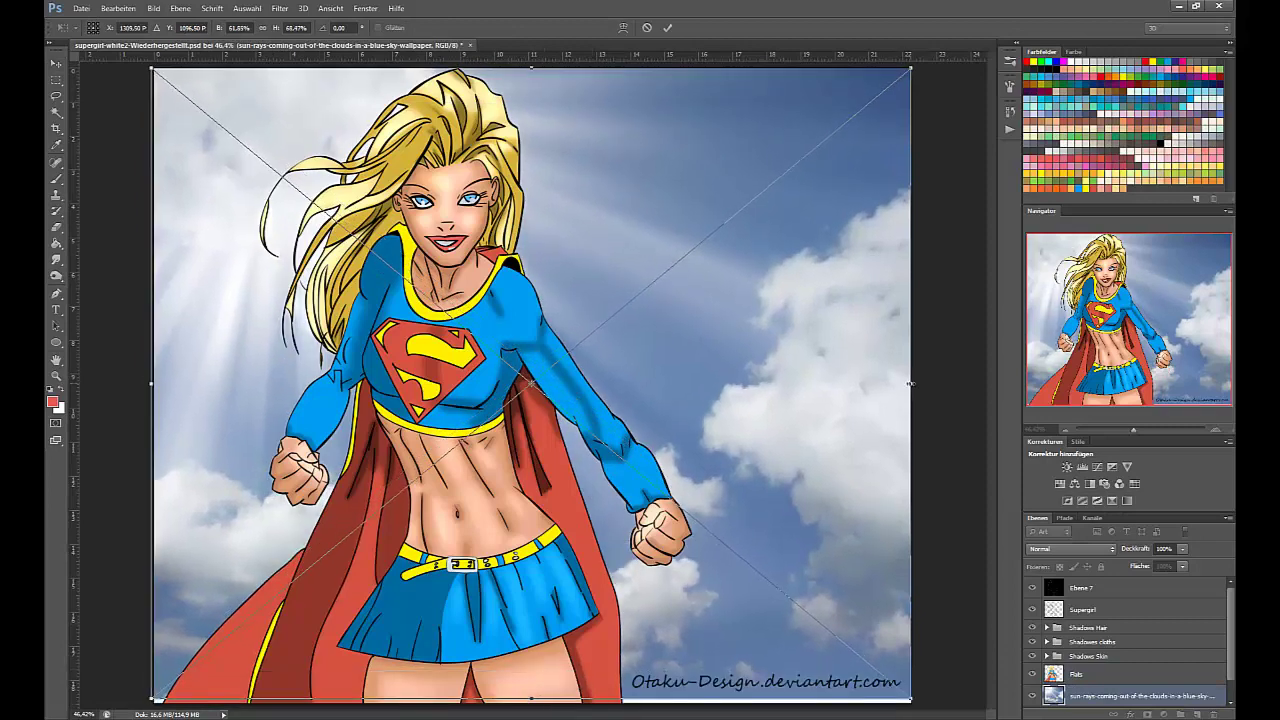
left_click_drag(532, 698, 532, 701)
left_click_drag(911, 384, 913, 384)
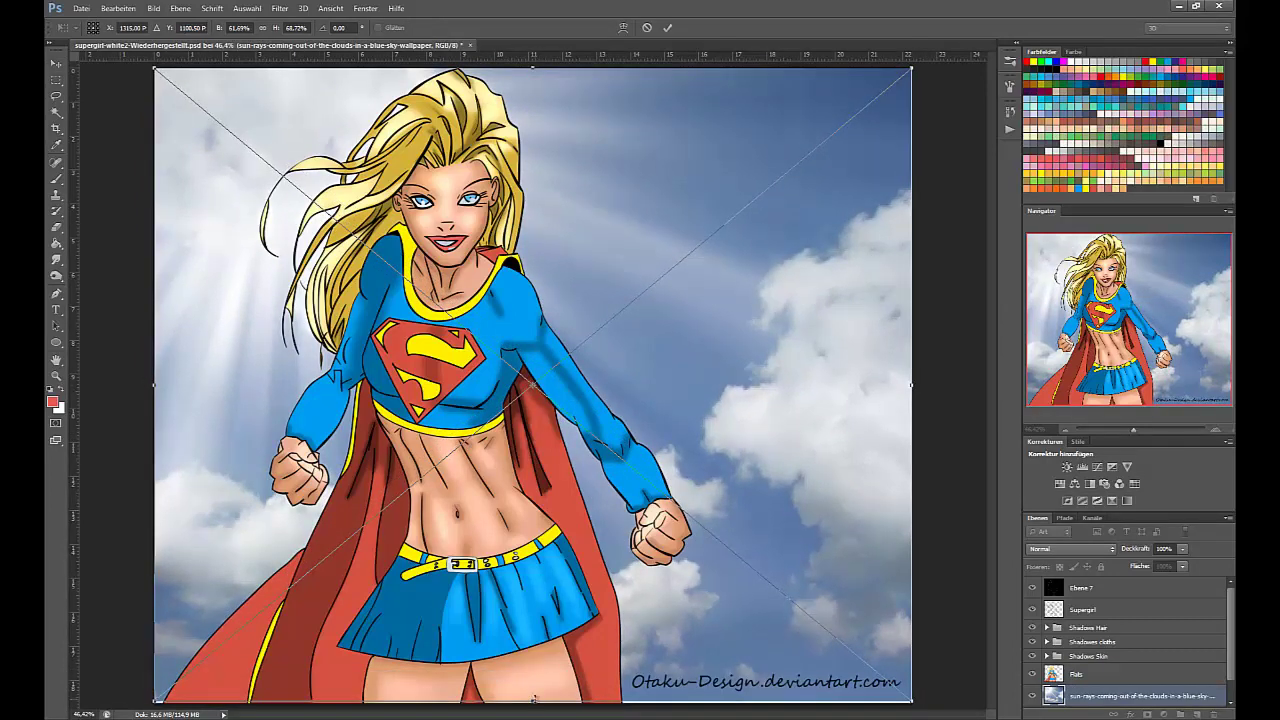
key("Return")
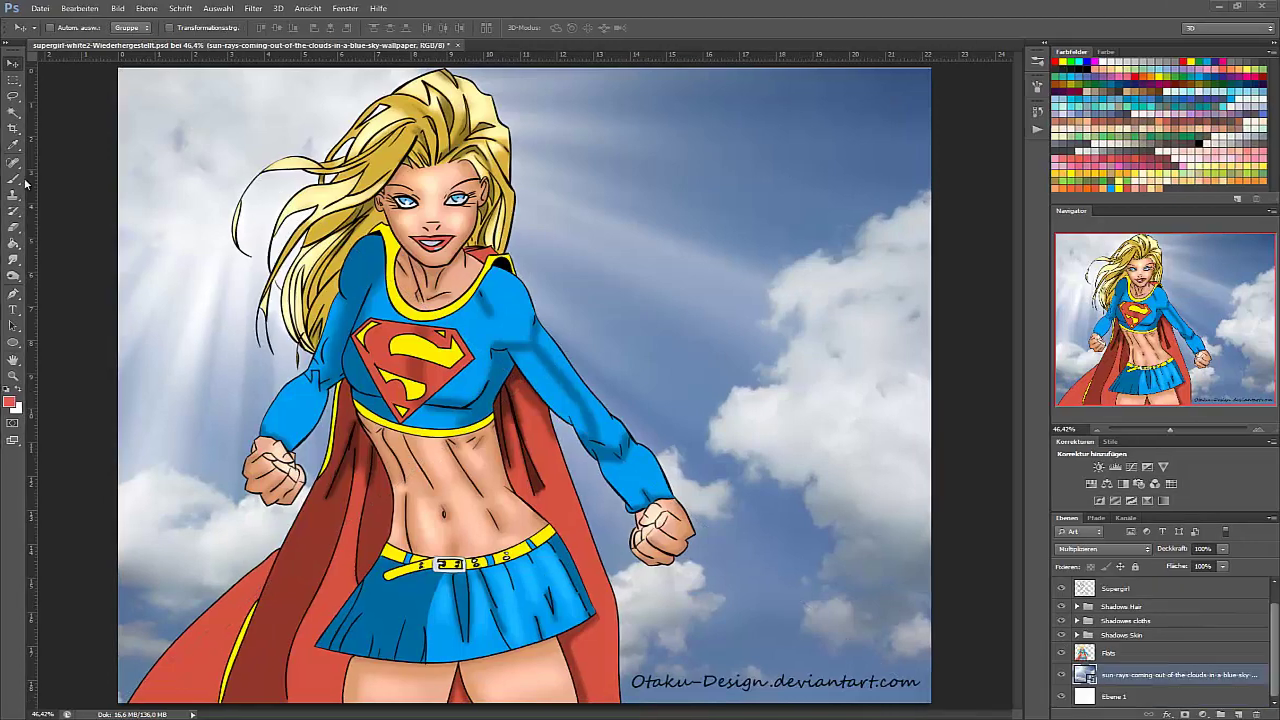
- Paint the teeth, eye whites and lower-lip highlight solid white on the Flats layer, and reselect the Supergirl layer
left_click(13, 178)
key("x")
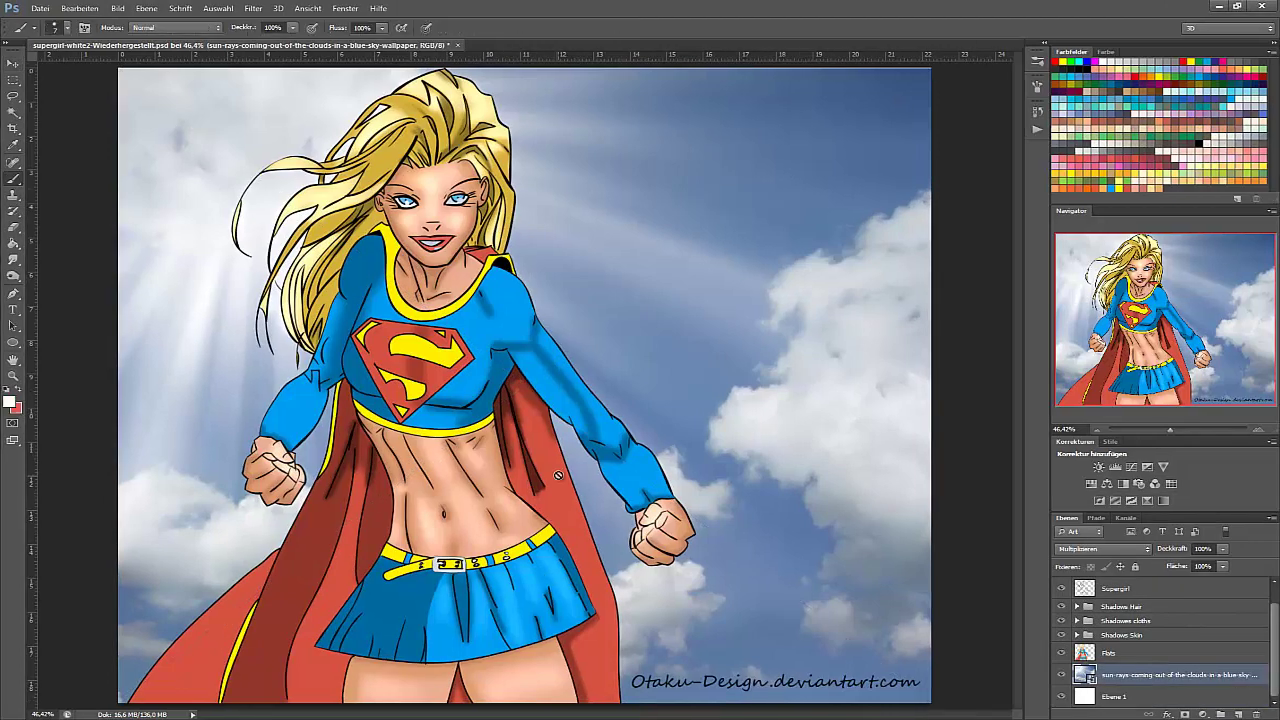
left_click(1108, 654)
scroll(436, 188, "up", 10)
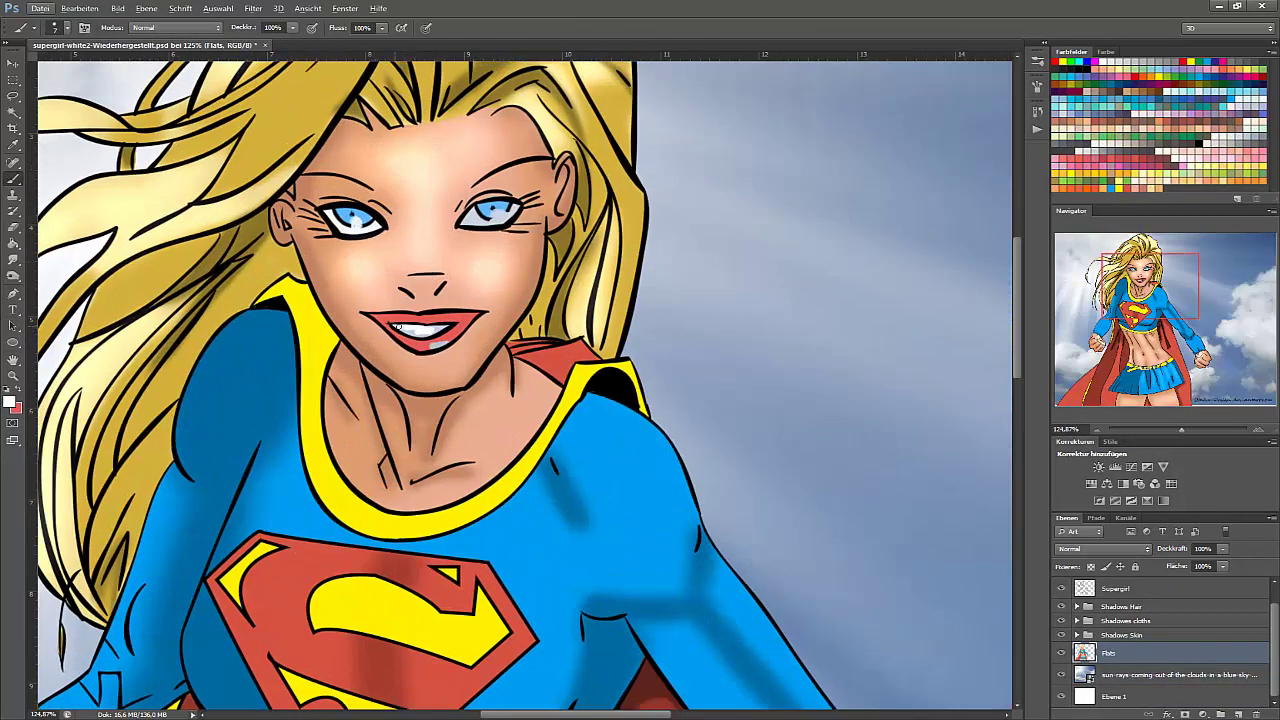
key("ctrl+z")
left_click(430, 334)
left_click(706, 284)
left_click(1108, 653)
left_click_drag(430, 330, 397, 327)
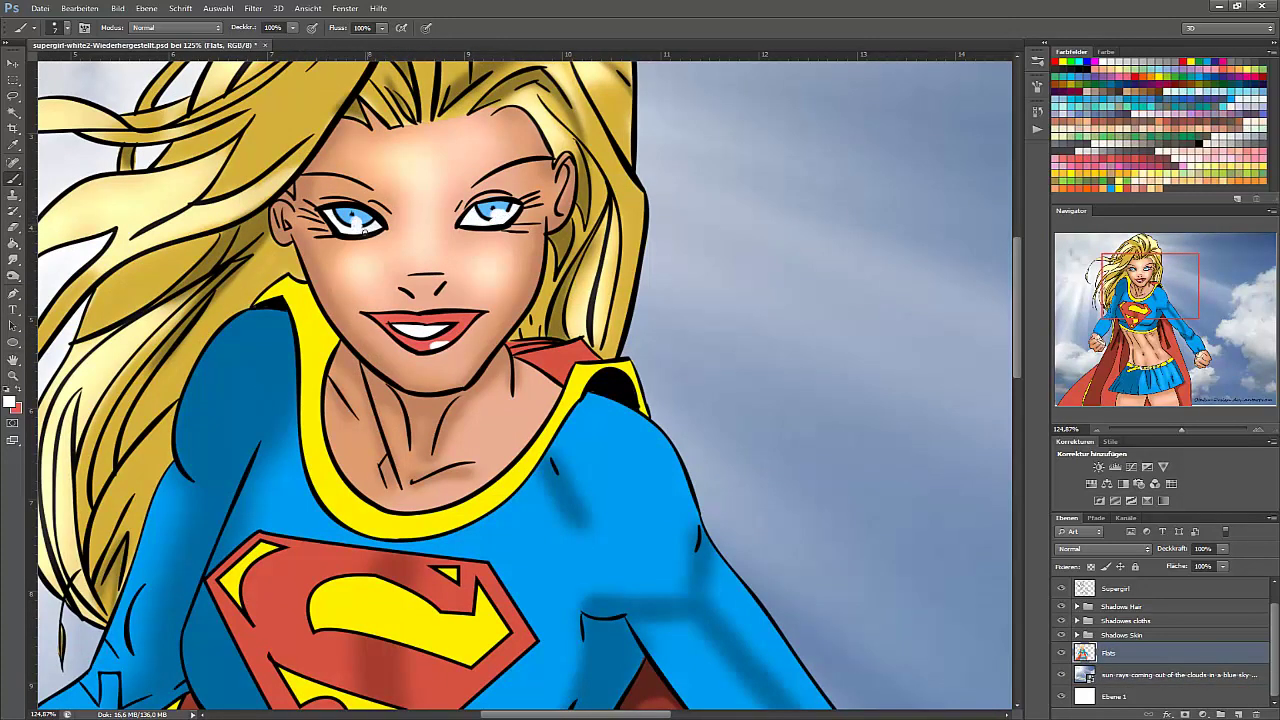
left_click(1122, 589)
scroll(502, 216, "down", 10)
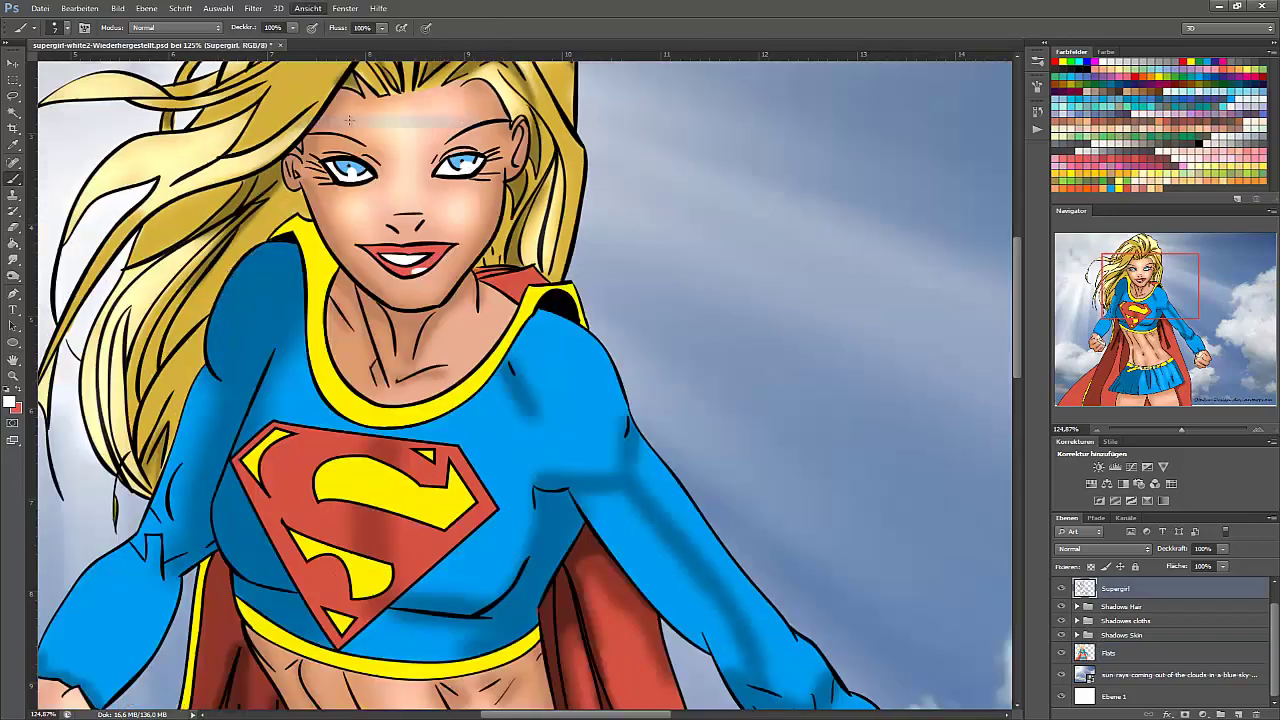